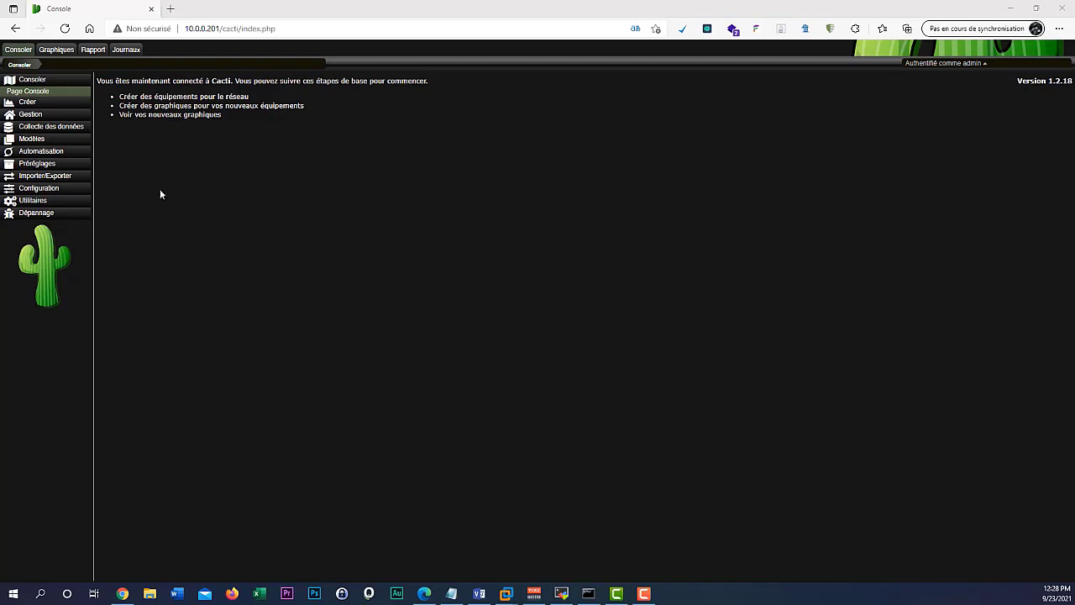
- Review the list of data collectors, followed by the general settings of the collection agent (Agent de collecte)
left_click(67, 128)
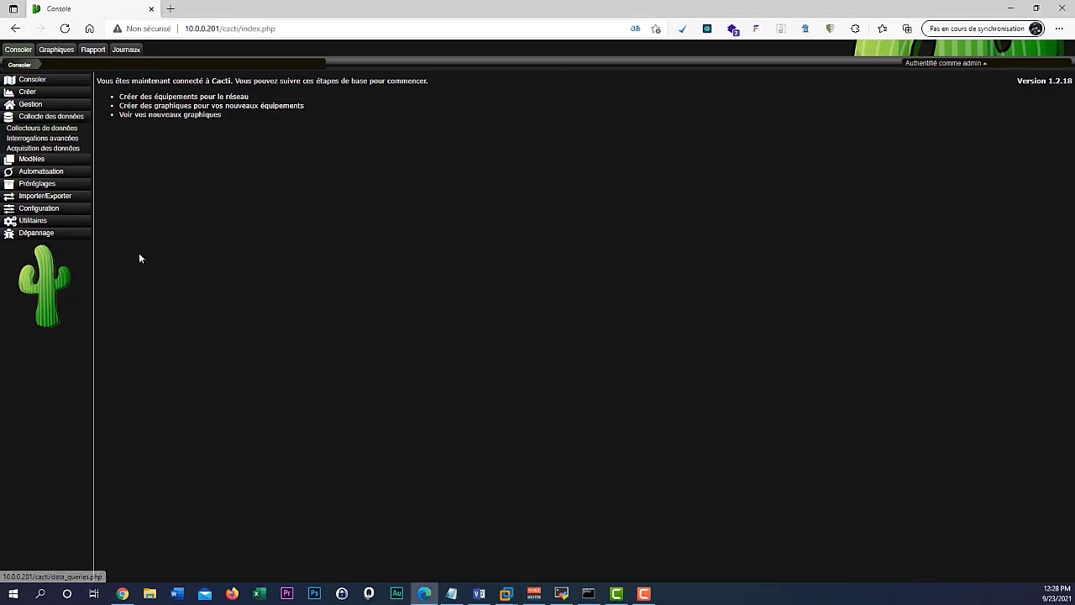
left_click(51, 128)
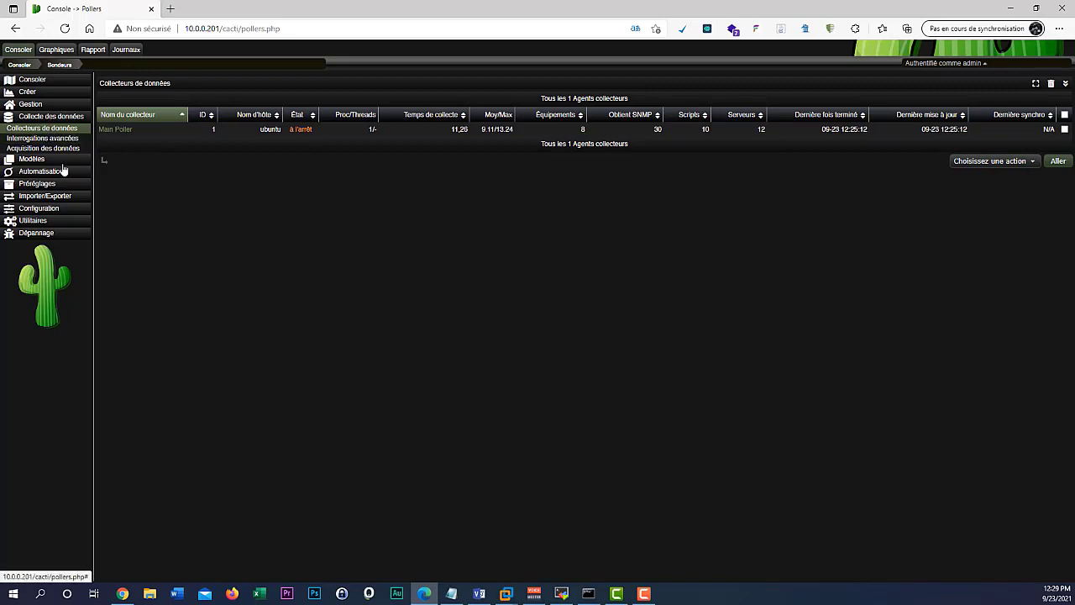
left_click(50, 209)
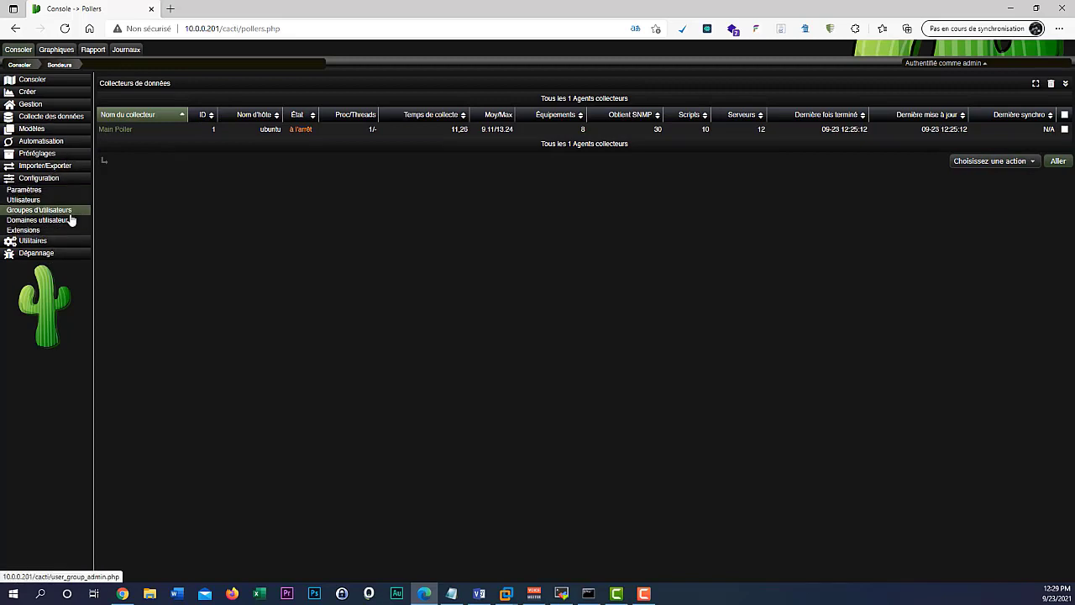
left_click(23, 190)
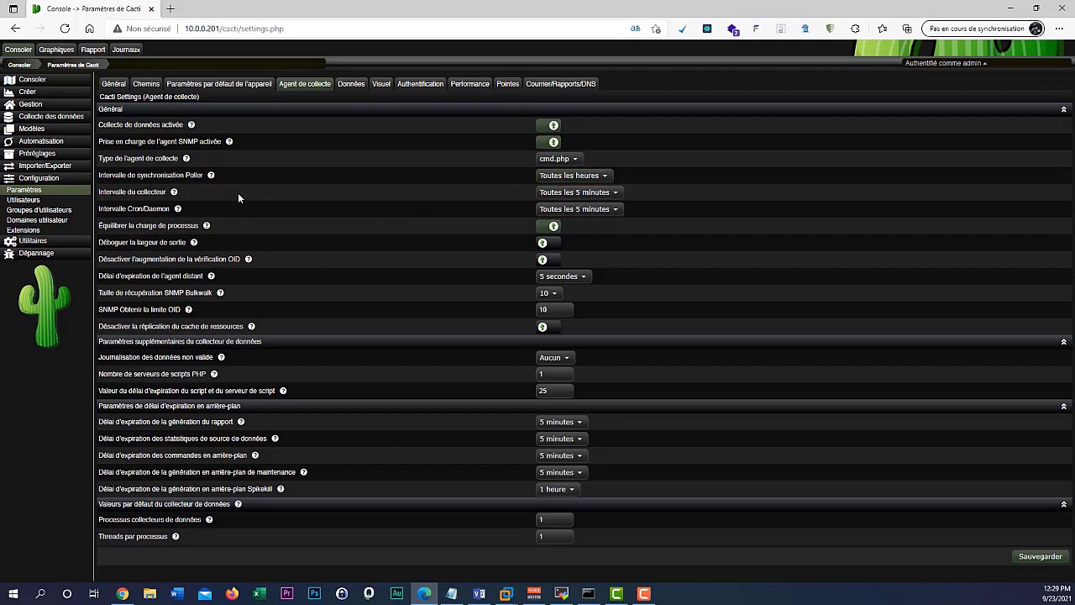
mouse_move(178, 209)
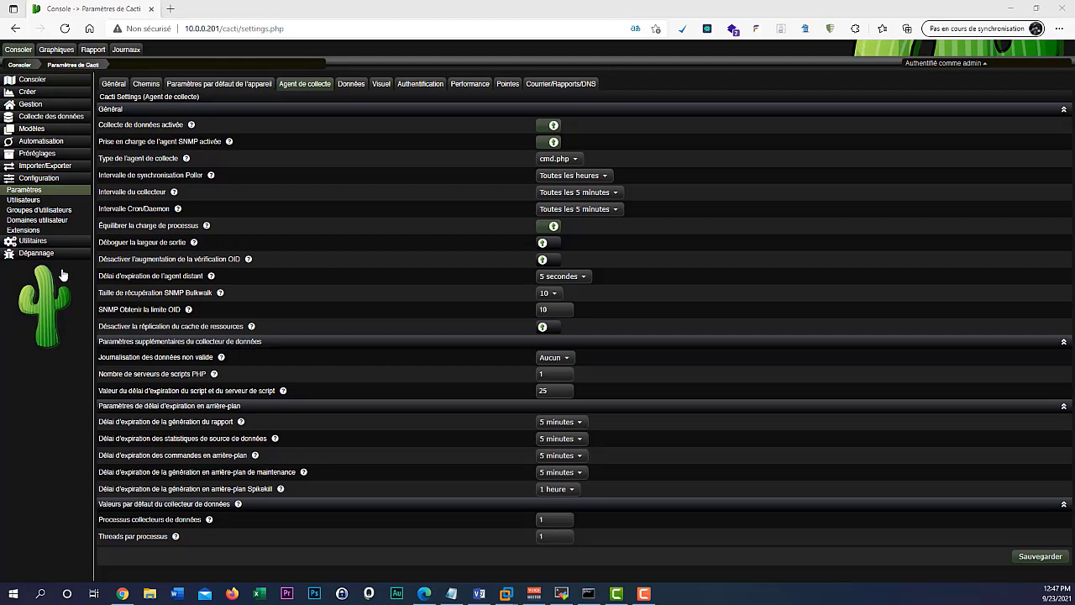
- Open the Unix TCP connections method among the data input methods and examine its input type options and input string
left_click(63, 117)
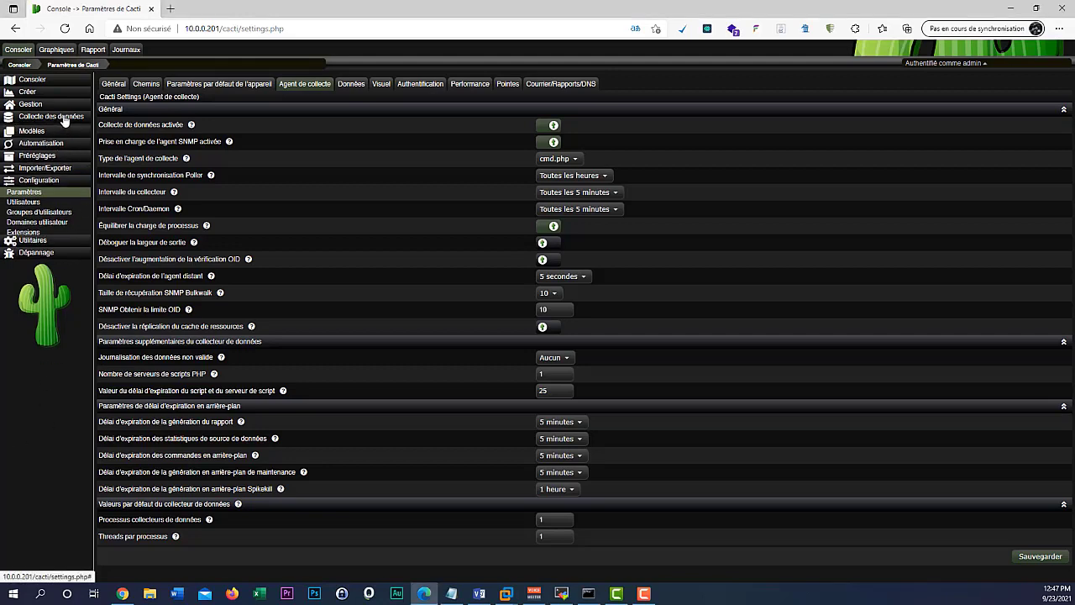
left_click(52, 148)
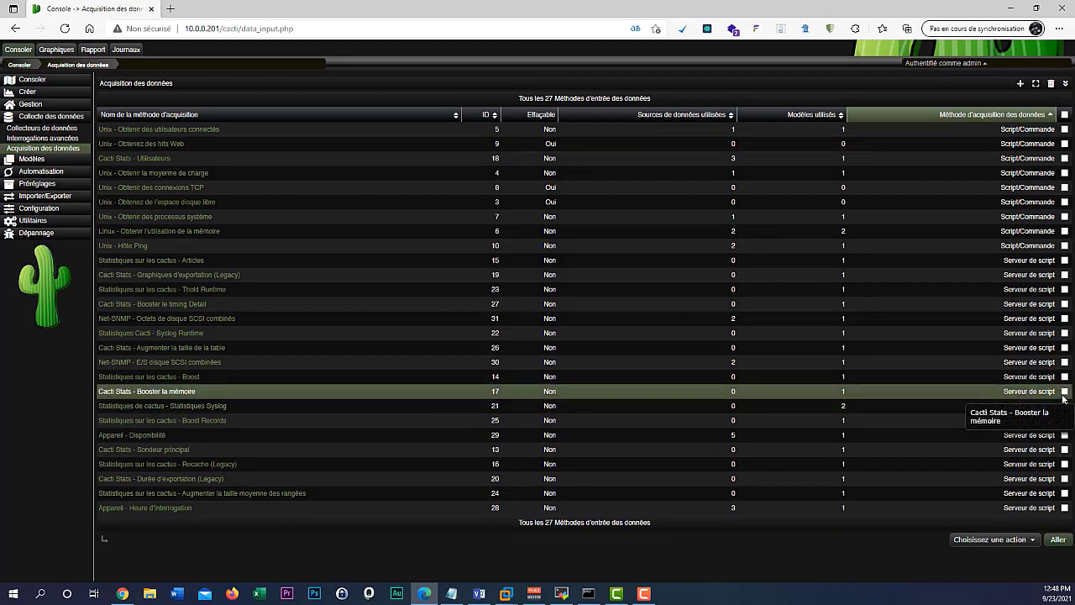
left_click(172, 192)
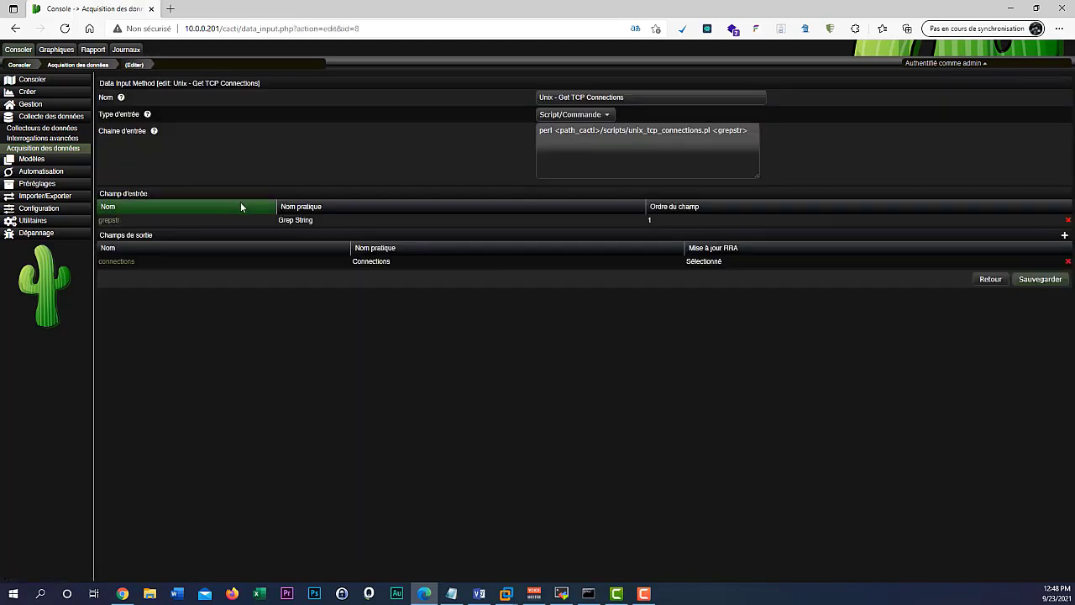
left_click_drag(555, 132, 537, 132)
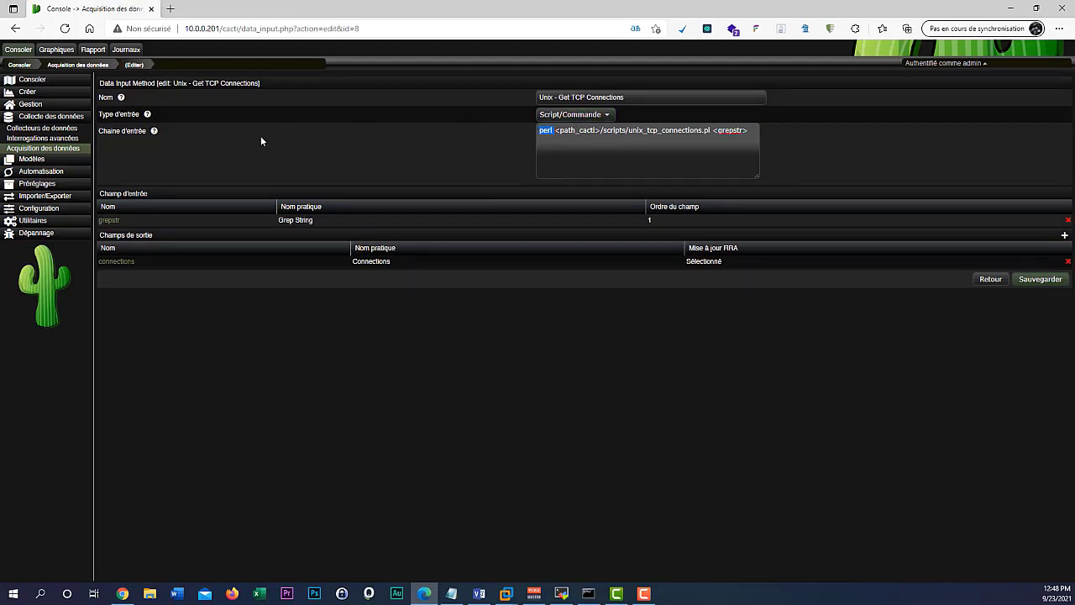
left_click(605, 118)
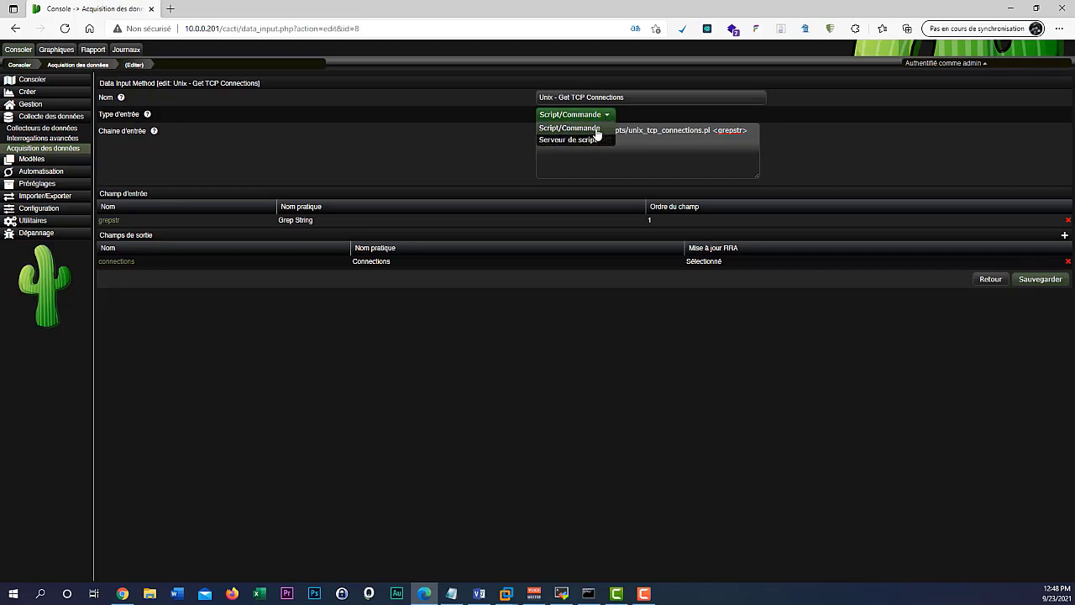
left_click(677, 162)
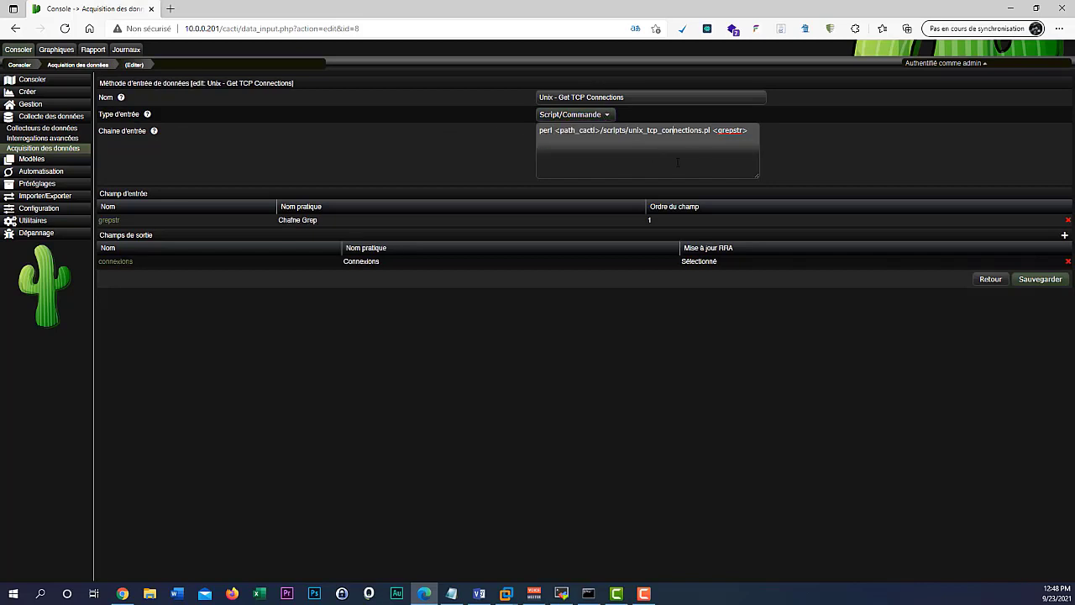
left_click_drag(753, 148, 538, 136)
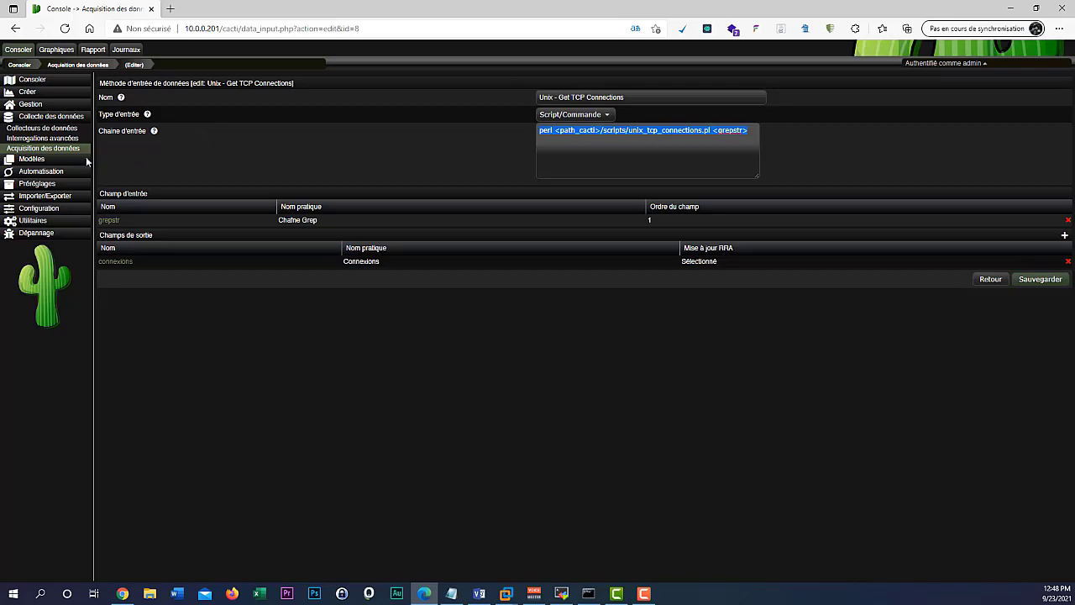
- Open the SNMP interface statistics query among the data queries and examine the resource and snmp_queries folders in its XML path
left_click(68, 159)
left_click(59, 138)
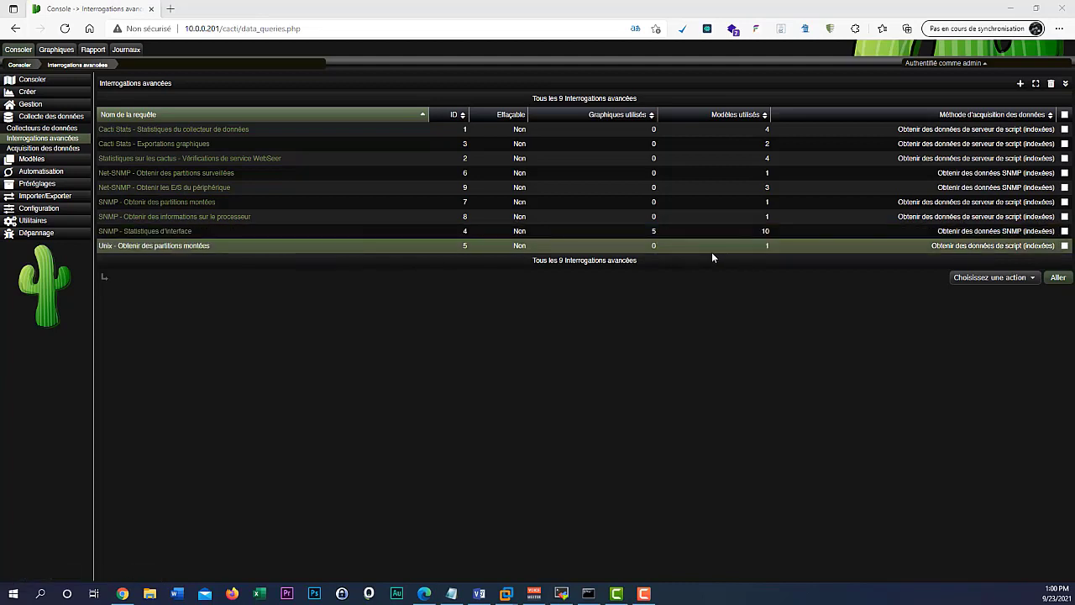
left_click(171, 238)
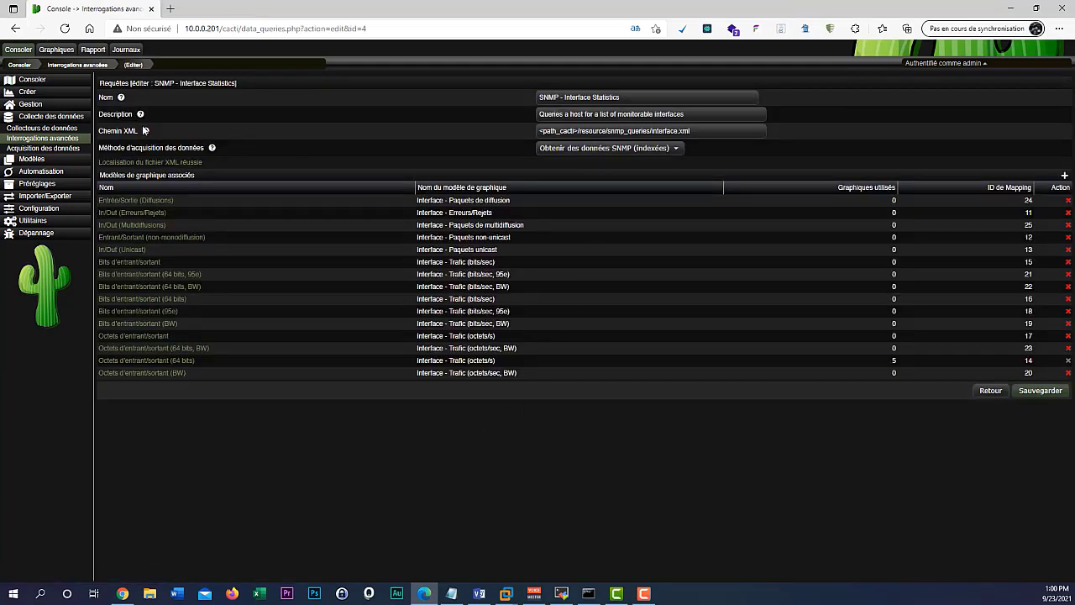
mouse_move(144, 132)
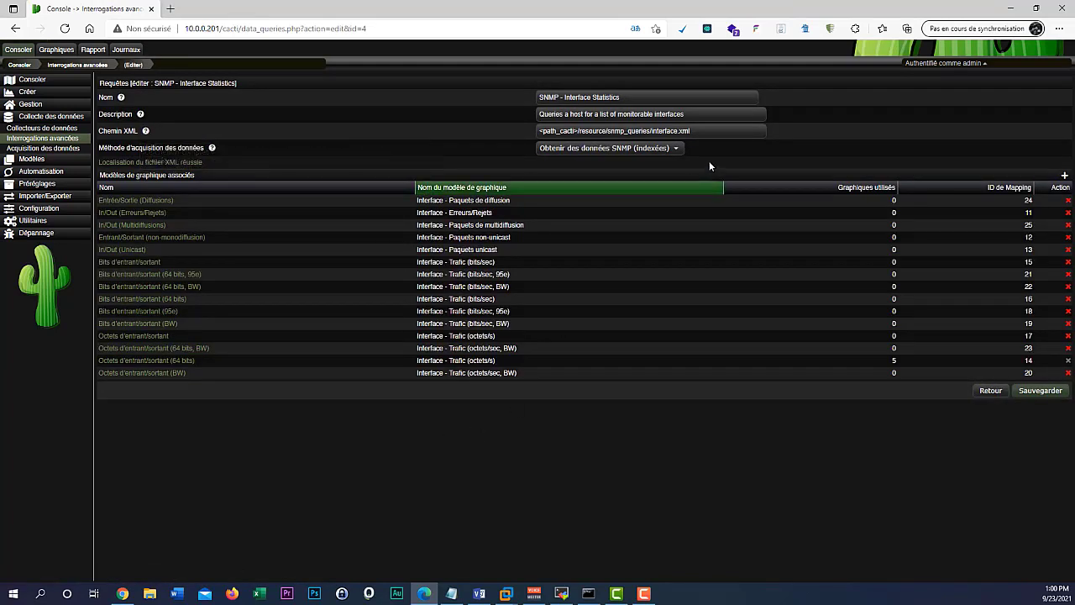
left_click(702, 131)
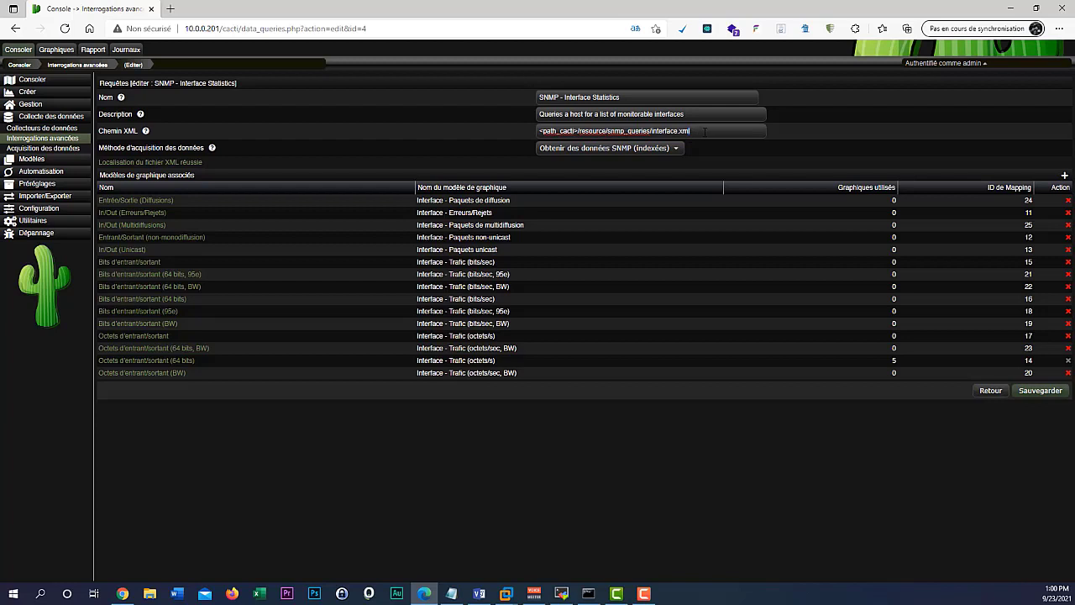
double_click(593, 131)
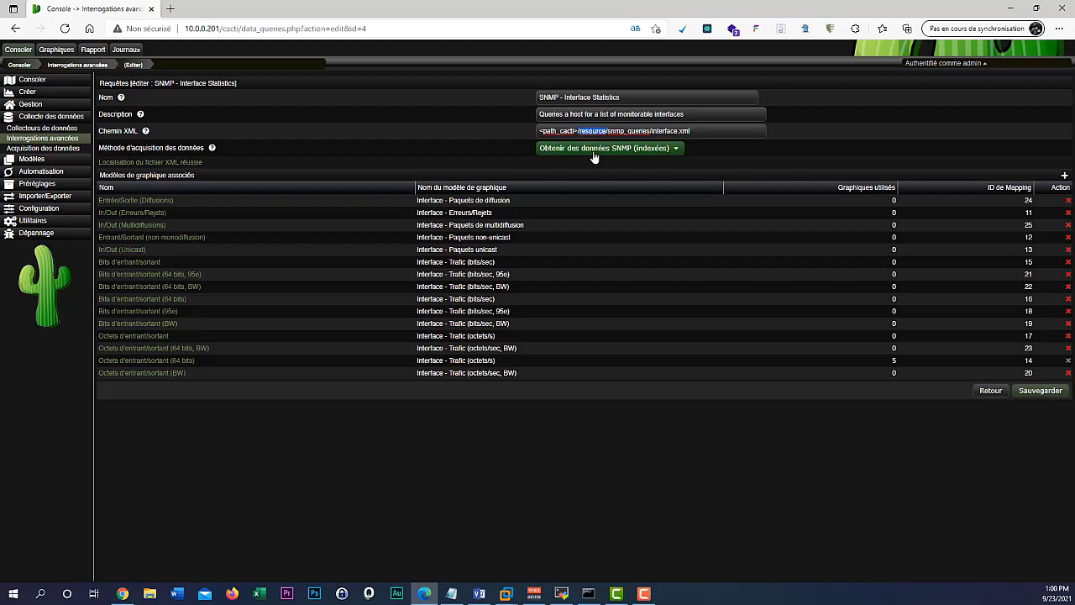
double_click(627, 131)
- Switch to the SSH terminal for 10.0.0.201, change to /var/www/html/cacti/ and list its contents
left_click(594, 598)
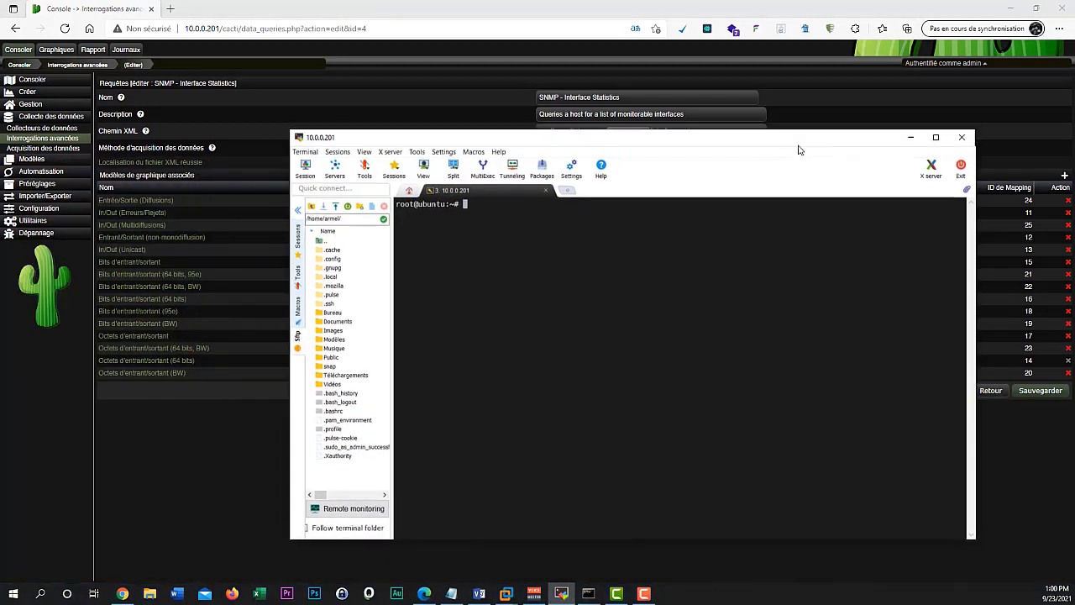
left_click_drag(799, 149, 811, 200)
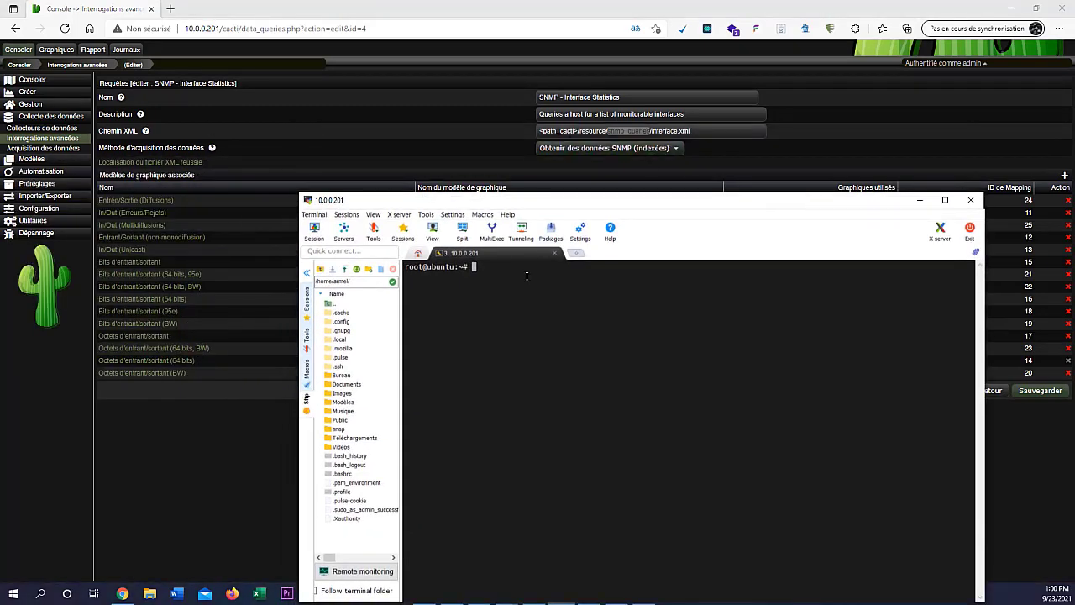
type("cd www")
key("BackSpace")
key("BackSpace")
key("BackSpace")
type("/var/www/html/cacti/")
key("Return")
type("ls")
key("Return")
- Change to the resource/snmp_queries/ subdirectory and list its files
type("cd ")
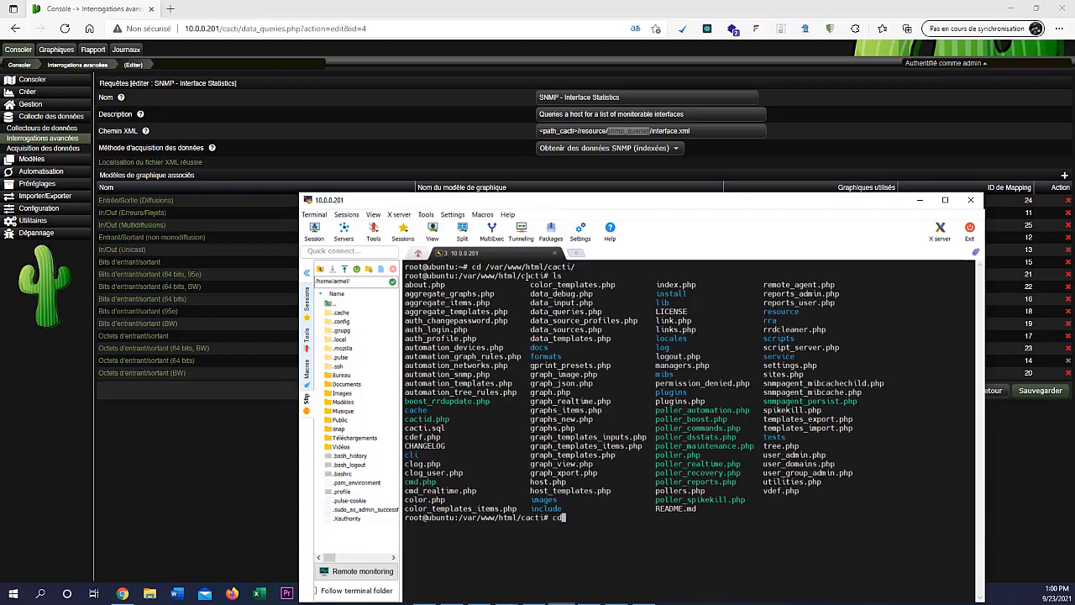
type("re")
key("Tab")
key("Tab")
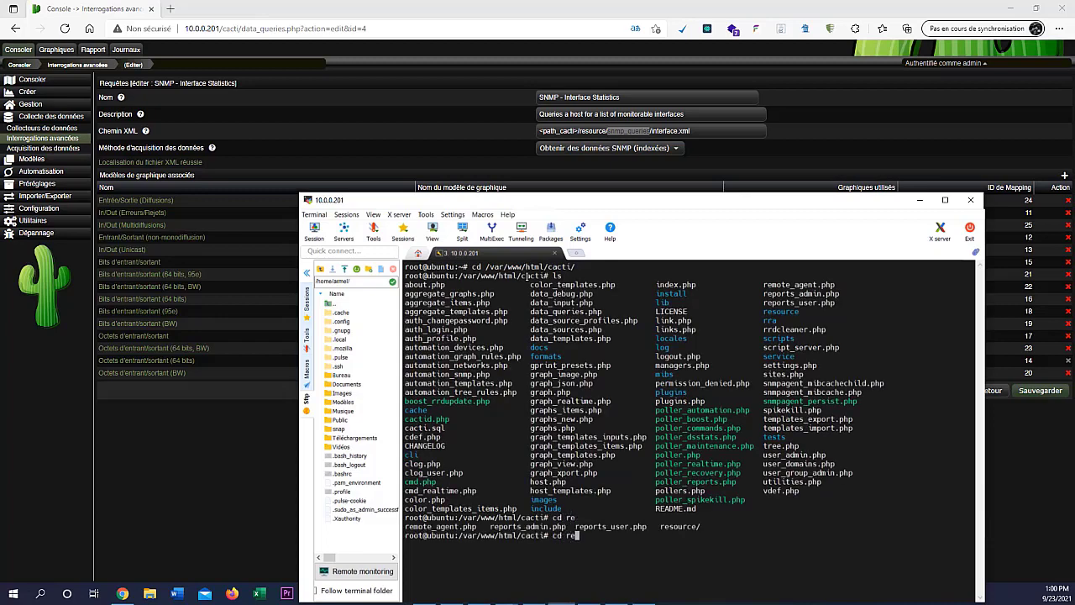
type("so")
key("Tab")
type("sn")
key("Tab")
key("Return")
type("ls")
key("Return")
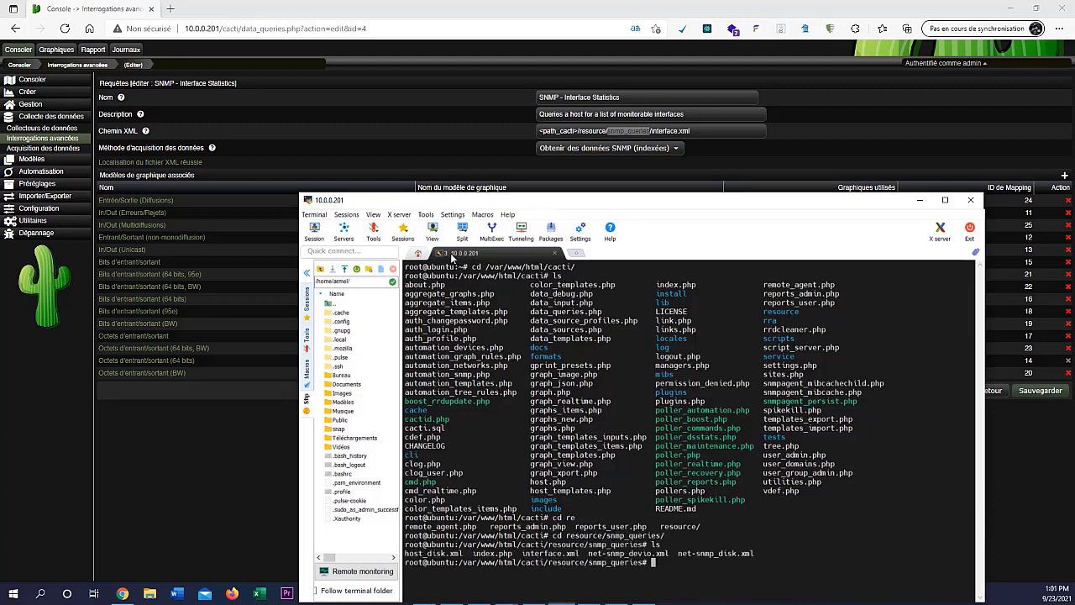
- Examine the XML files in the listing by highlighting host_disk.xml, interface.xml, net-snmp_devio.xml and net-snmp_disk.xml one after another
double_click(437, 553)
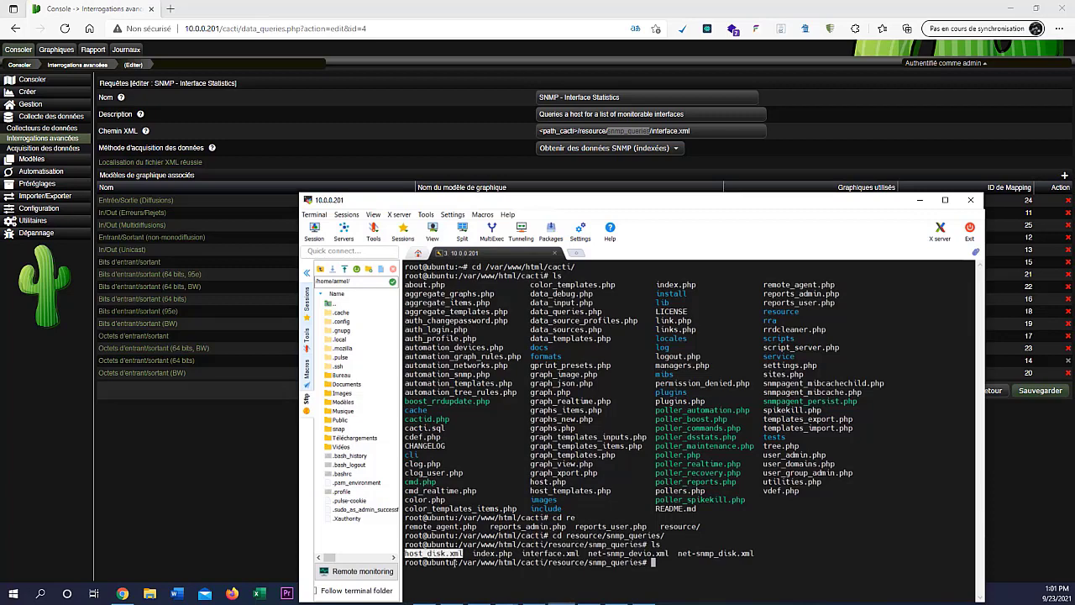
left_click_drag(516, 202, 525, 175)
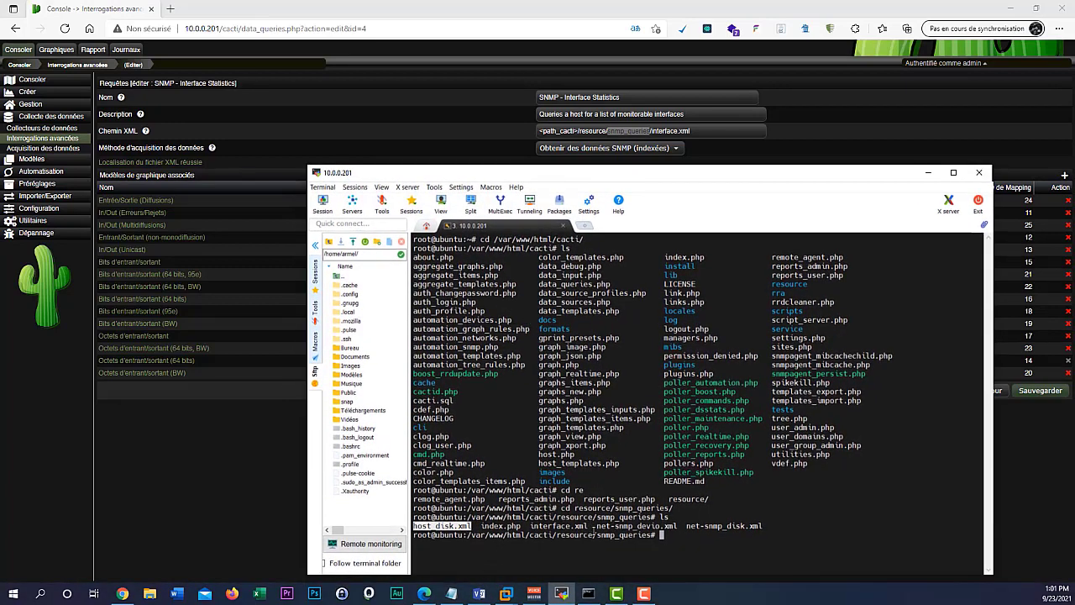
double_click(569, 526)
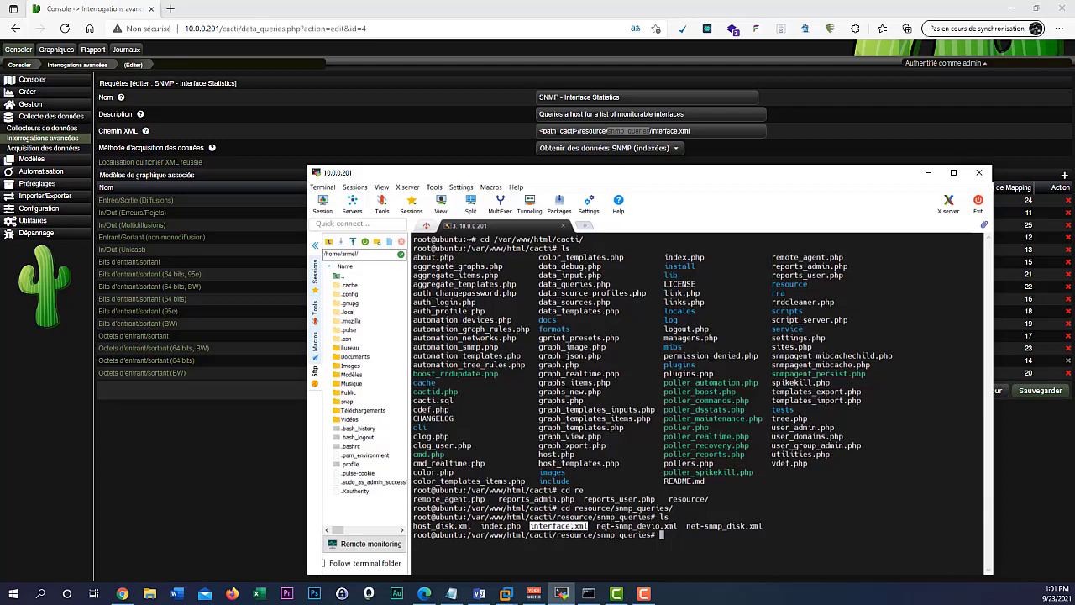
double_click(663, 526)
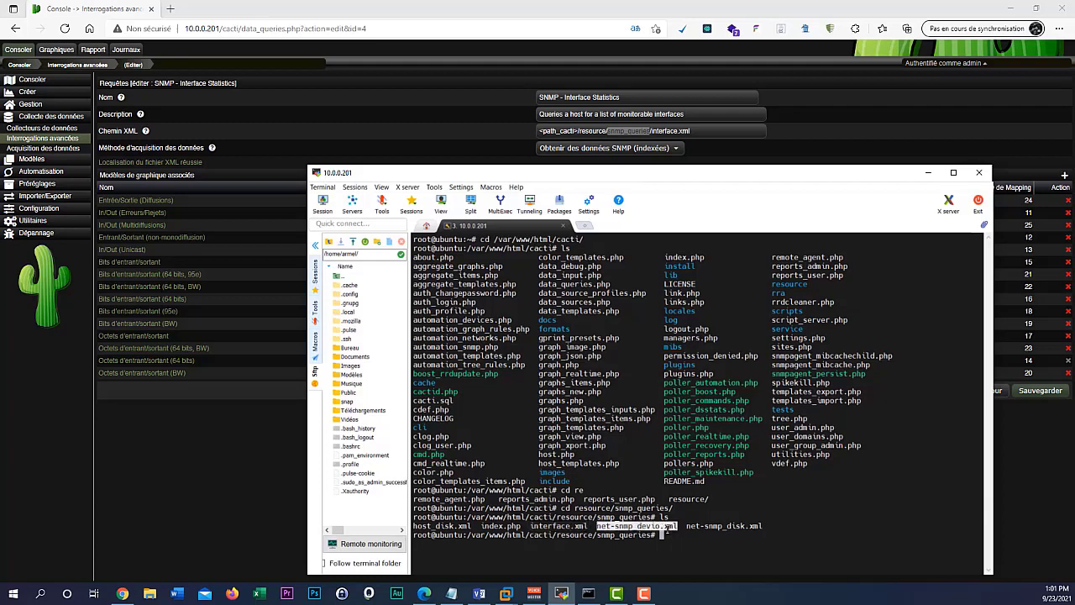
left_click(664, 526)
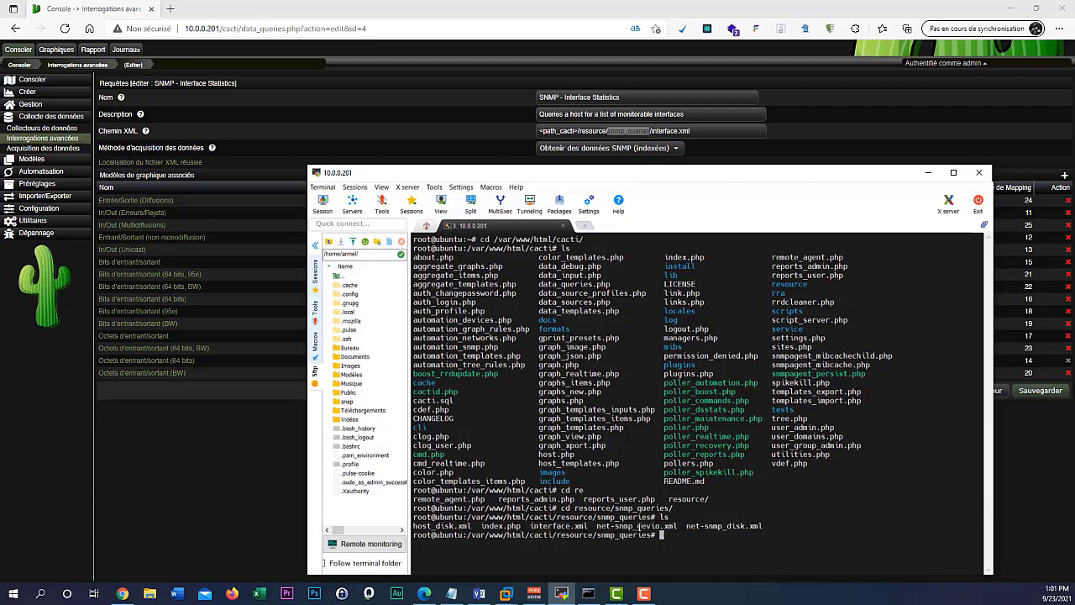
double_click(742, 527)
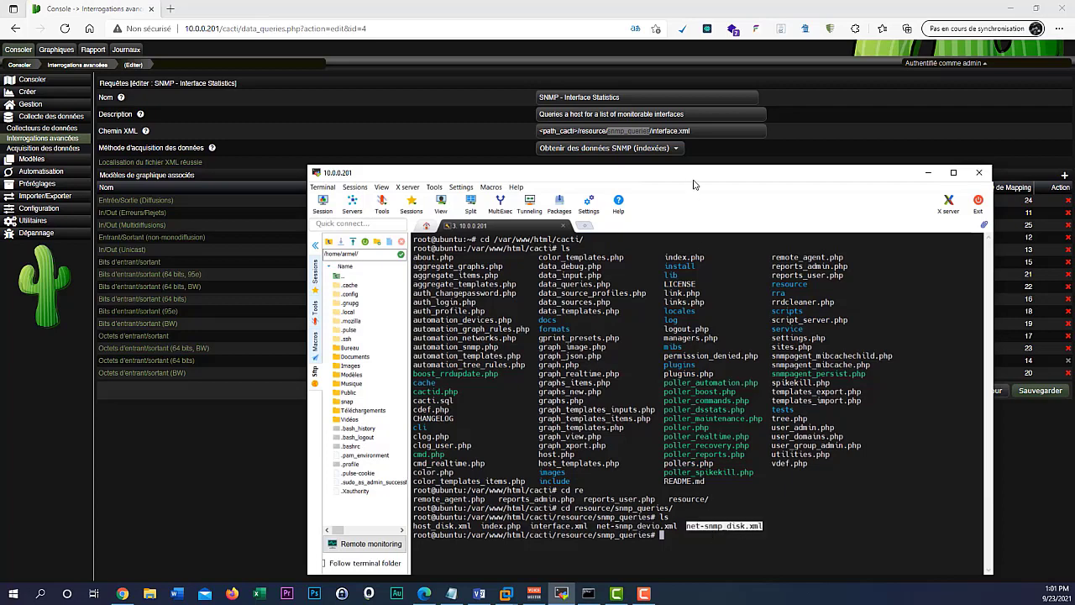
- Return to the query page in the browser and highlight the interface.xml file name in the XML path
left_click(928, 173)
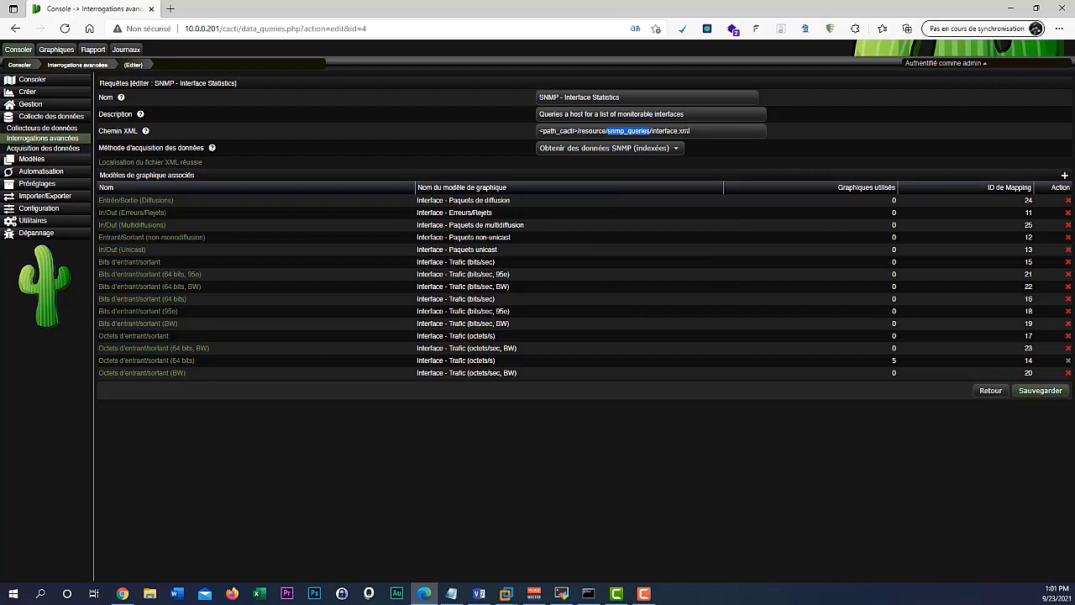
double_click(665, 131)
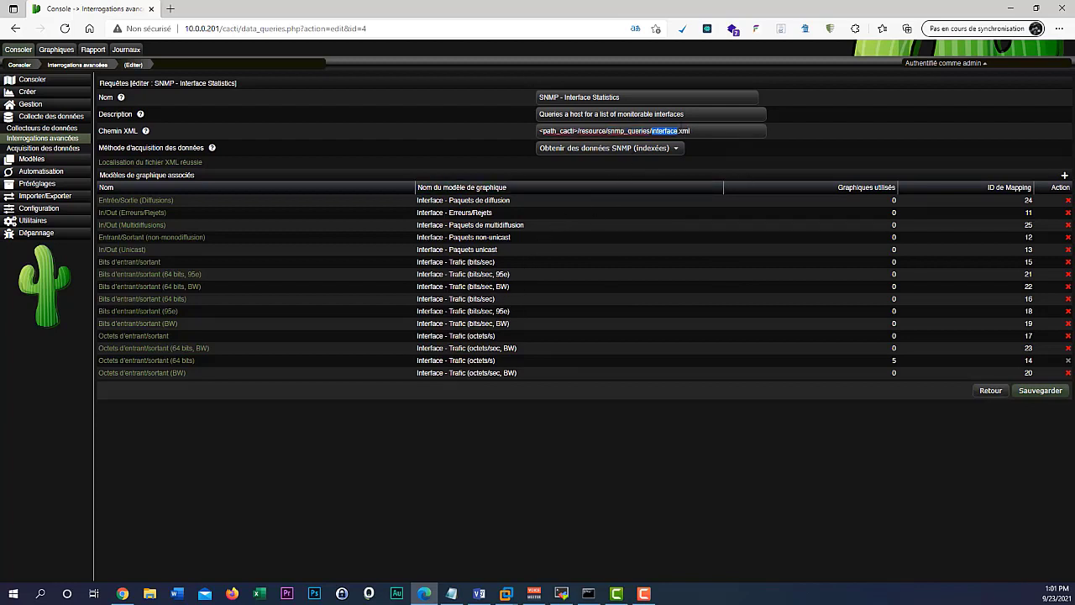
left_click_drag(652, 131, 690, 131)
- Open the SNMP processor information query from the data queries list to check its XML path and acquisition method
left_click(34, 140)
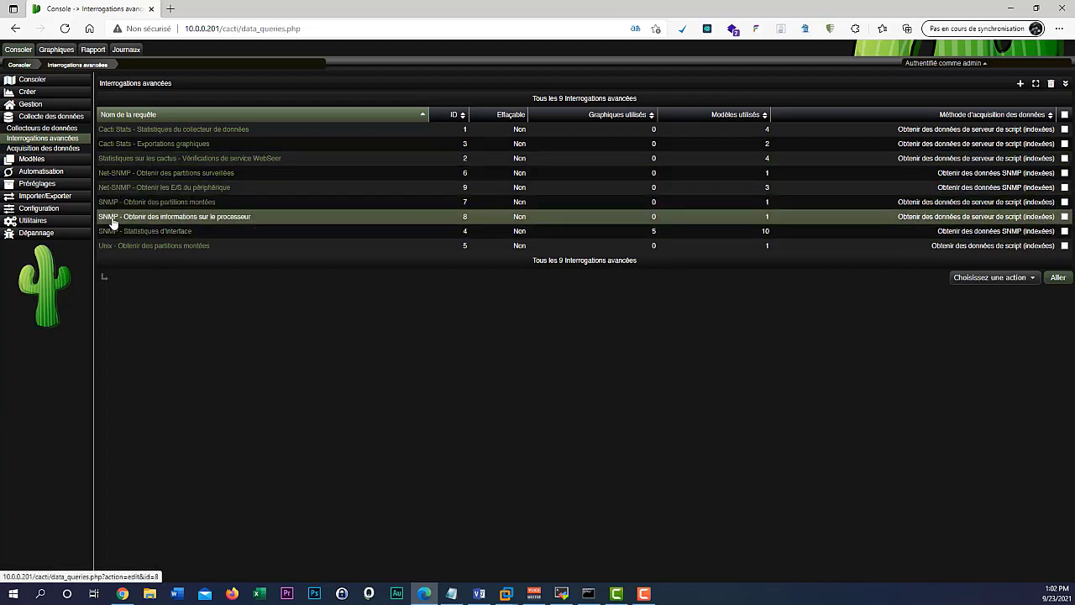
left_click(192, 219)
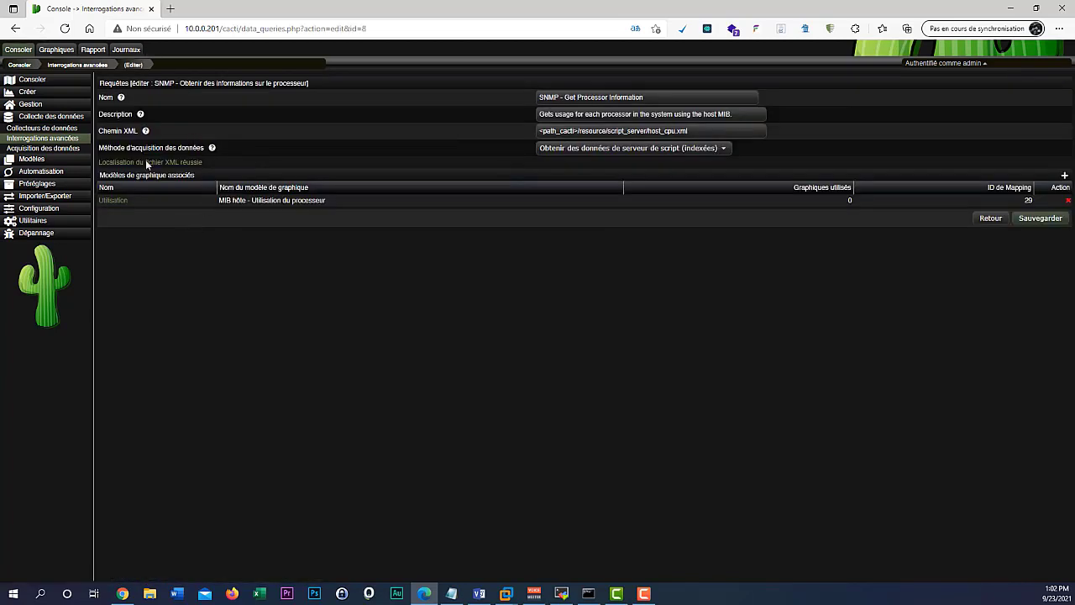
- Open a blank form for a new data query and inspect its XML path field
left_click(64, 141)
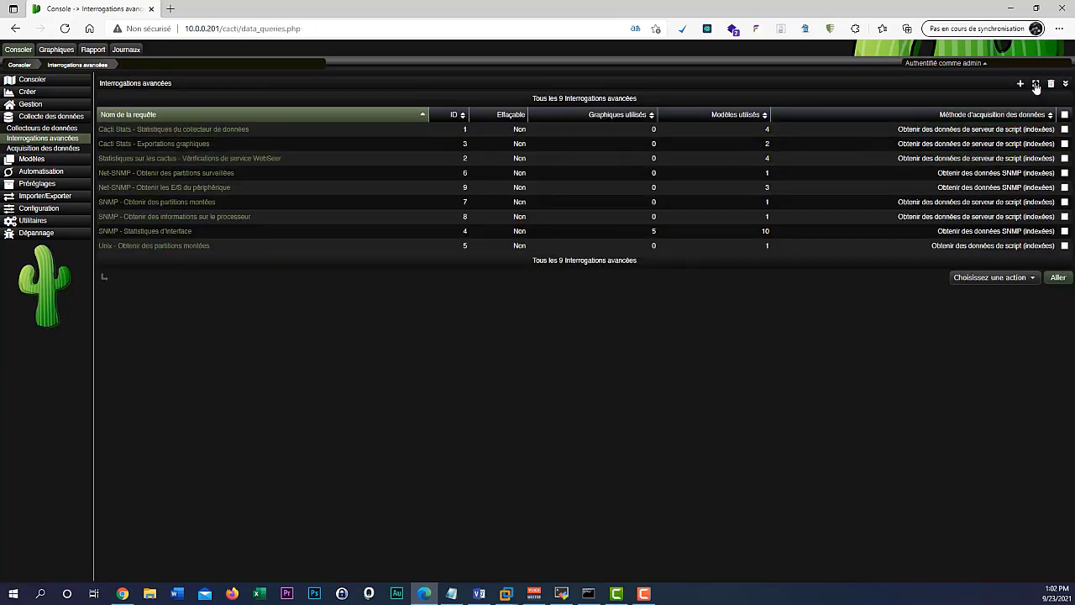
left_click(1021, 84)
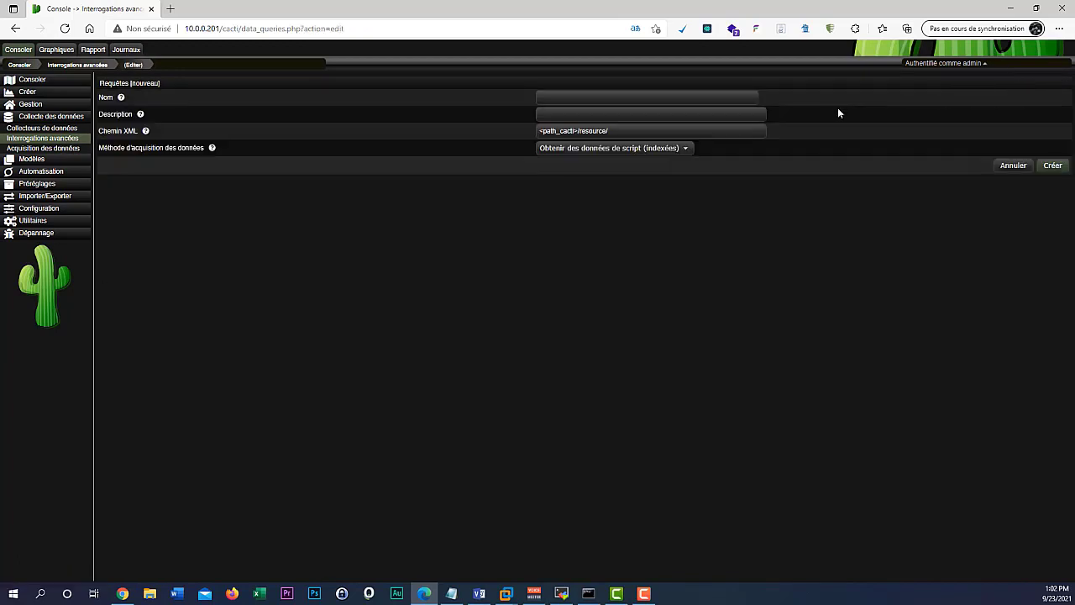
left_click(634, 131)
- Look over the import/export and data collection sections, then display the list of devices
left_click(31, 196)
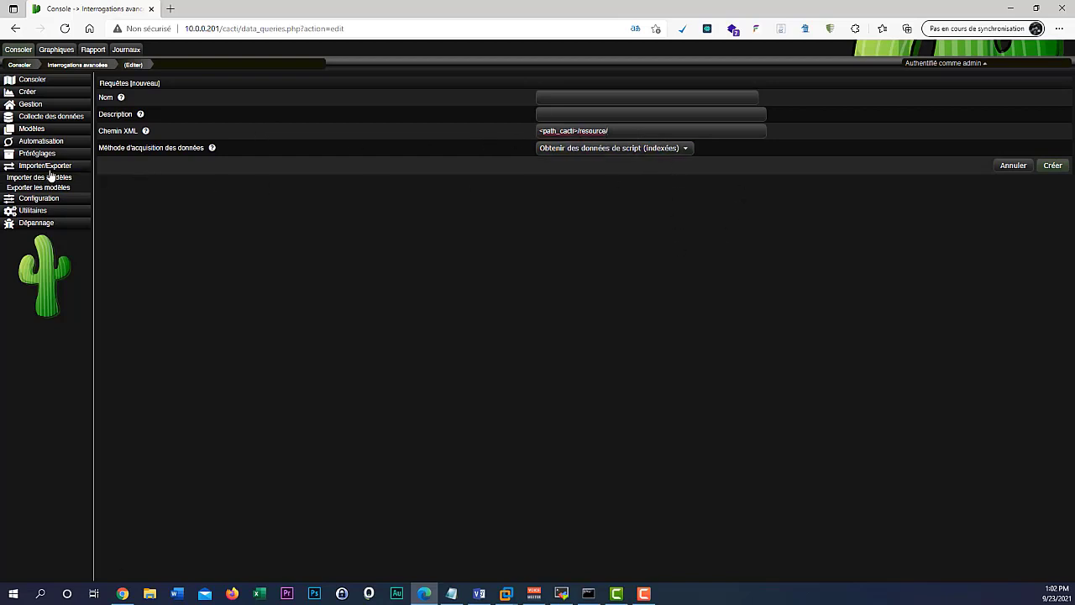
left_click(61, 117)
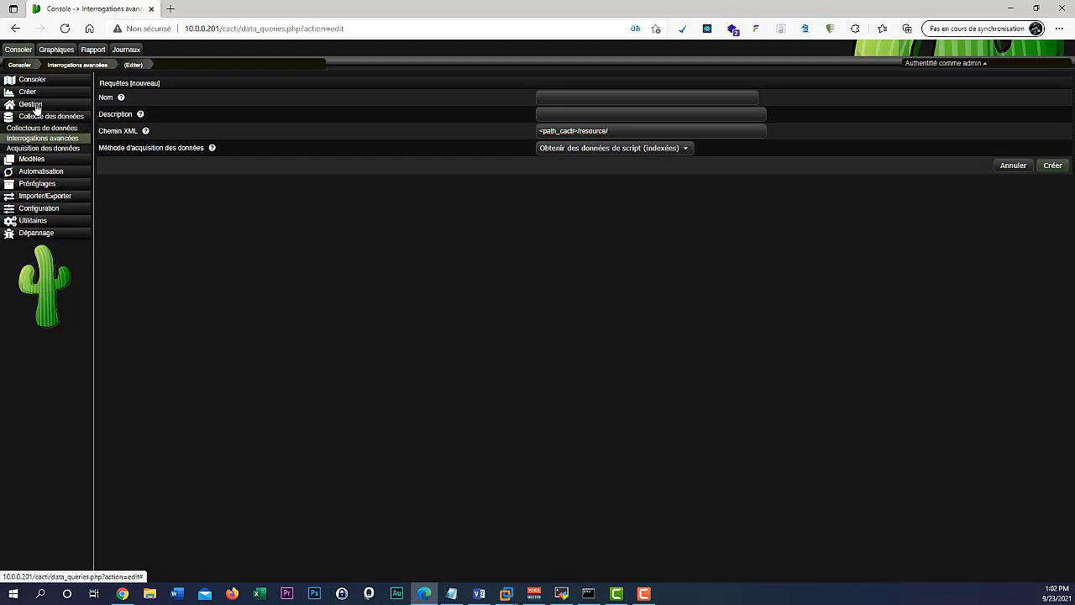
left_click(30, 104)
left_click(40, 117)
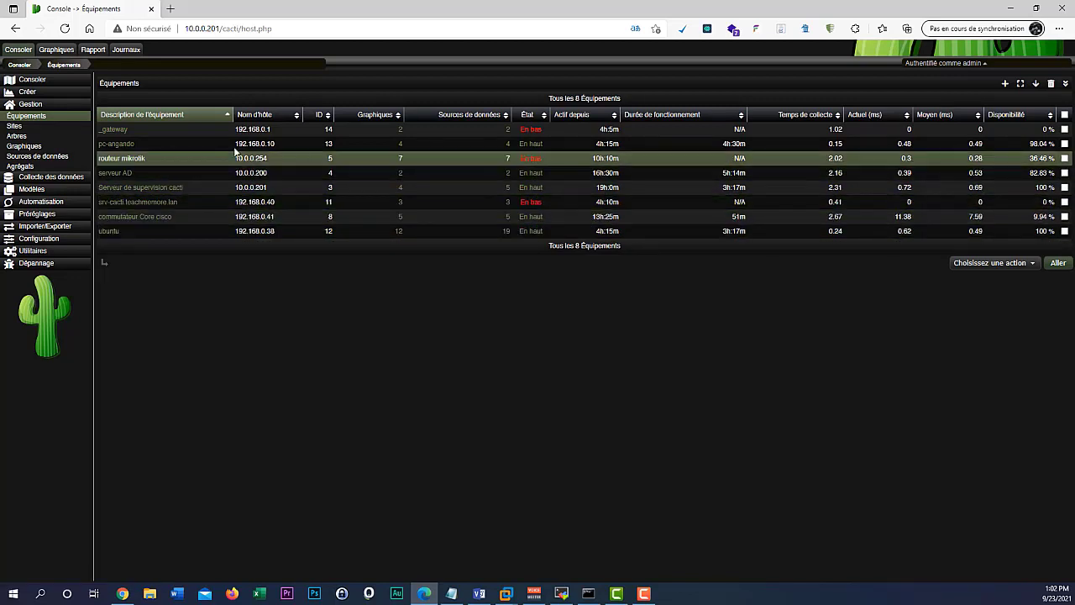
- View the switch Core cisco graphs under Machines > switchs in the TEACHMEMORE graph tree
left_click(56, 50)
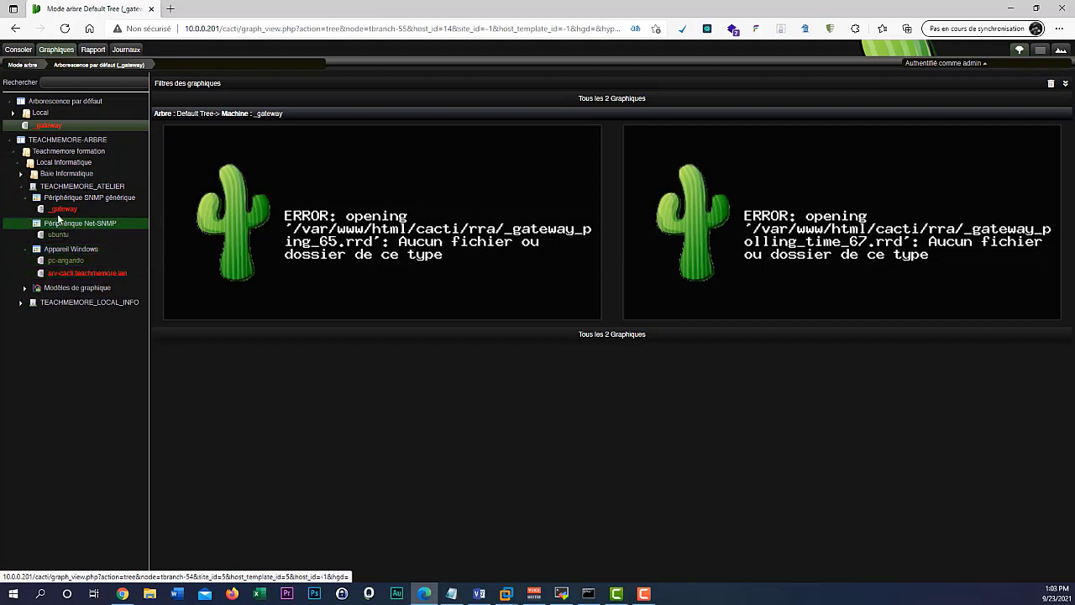
left_click(22, 174)
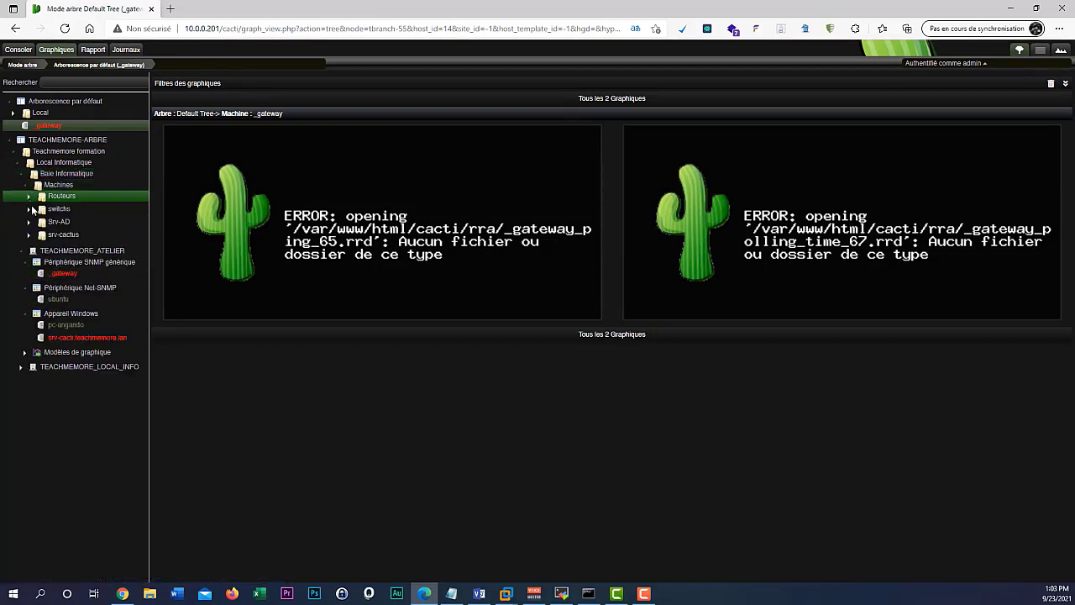
left_click(29, 208)
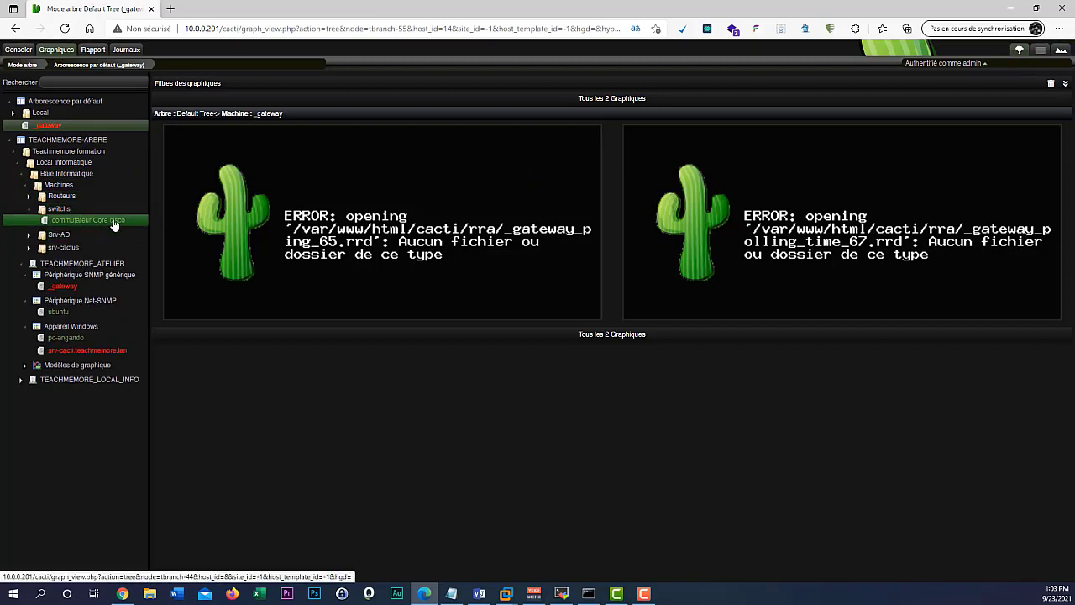
left_click(114, 223)
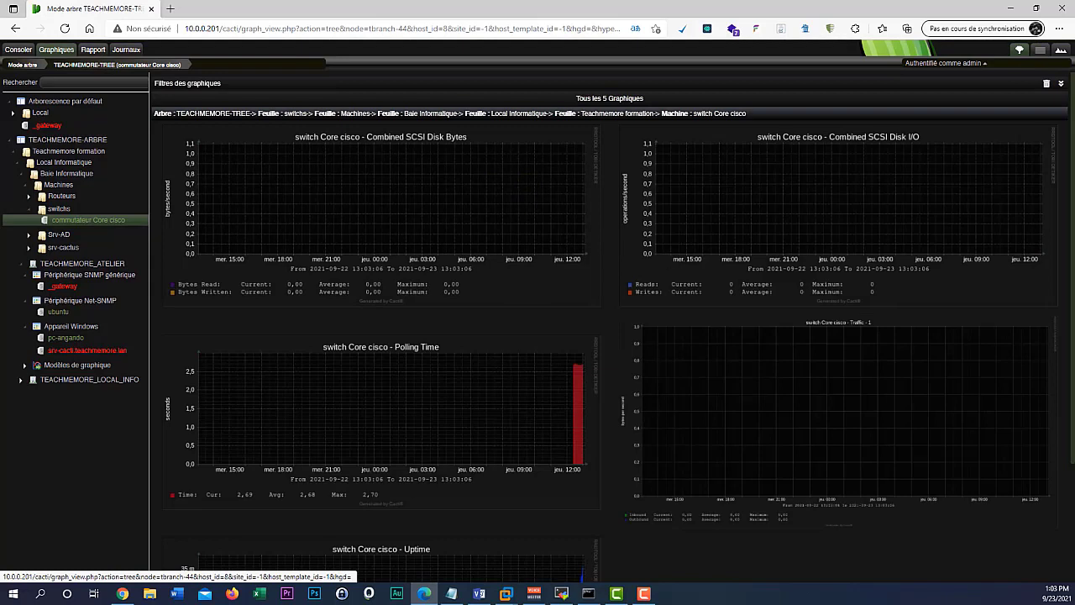
scroll(530, 183, "down", 3)
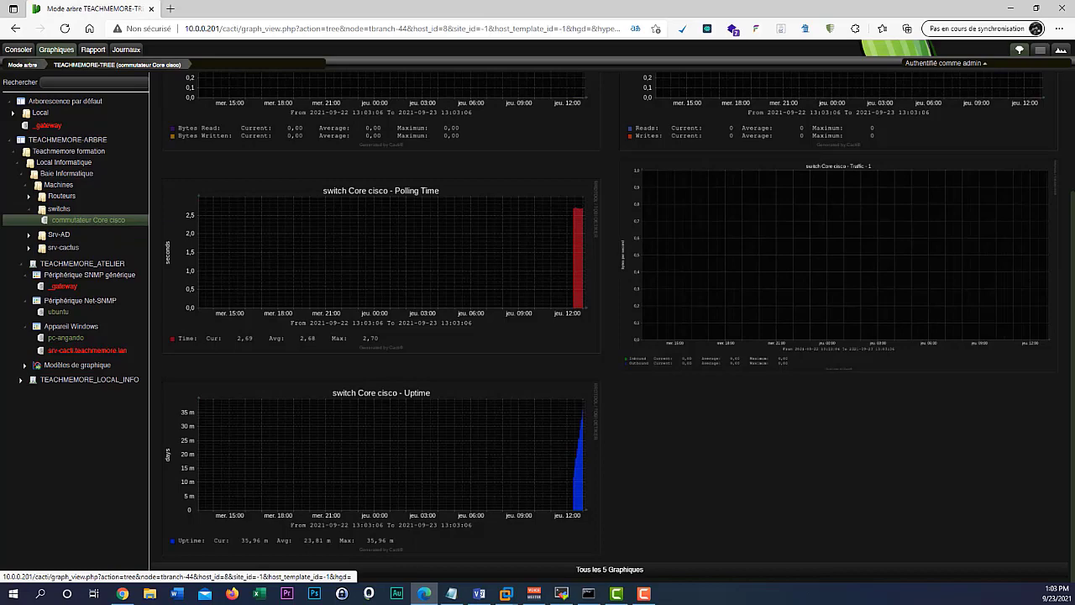
scroll(612, 319, "up", 3)
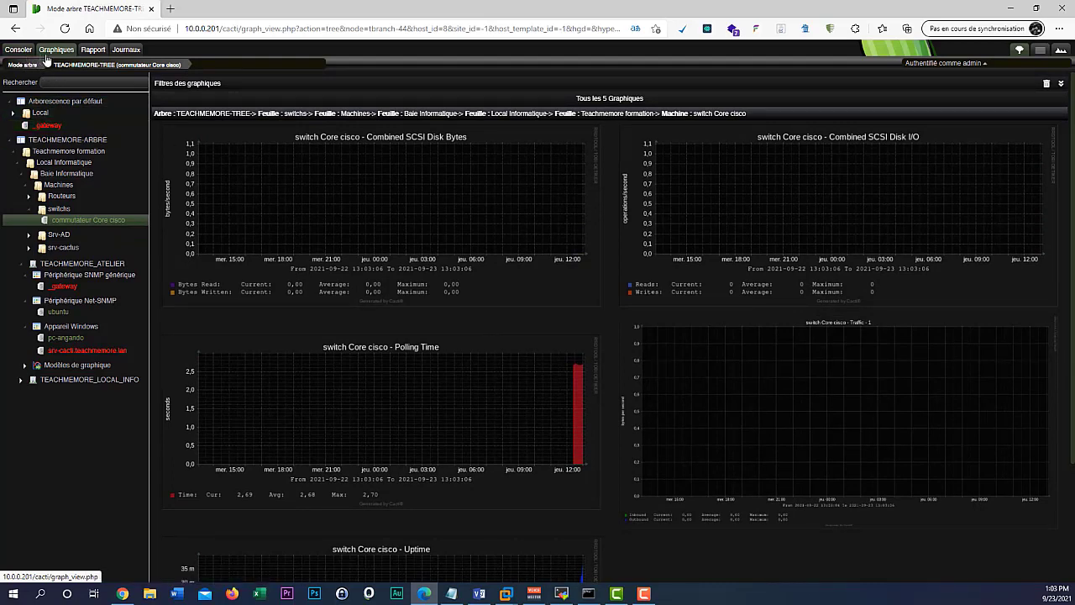
- Inspect the switch_cisco device template's associated graph templates and available data queries, then return to the template list
left_click(18, 49)
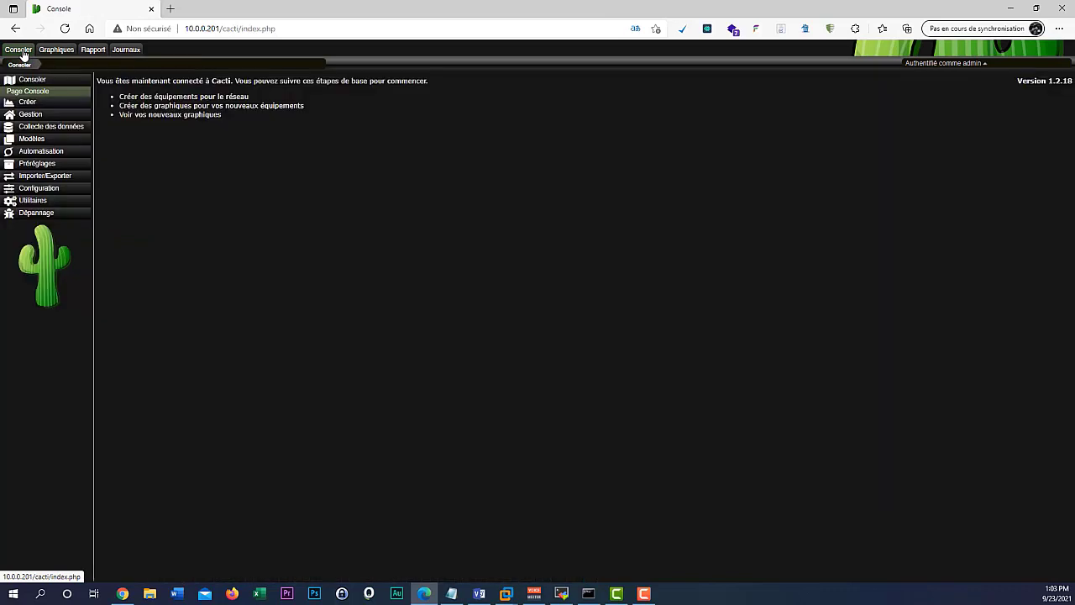
left_click(36, 140)
left_click(37, 143)
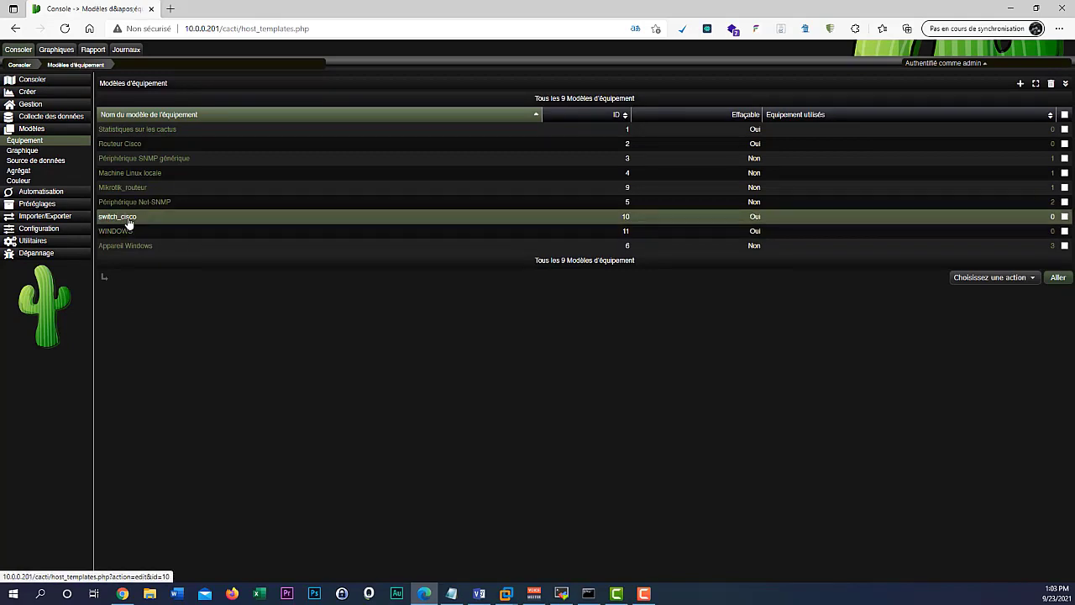
left_click(128, 221)
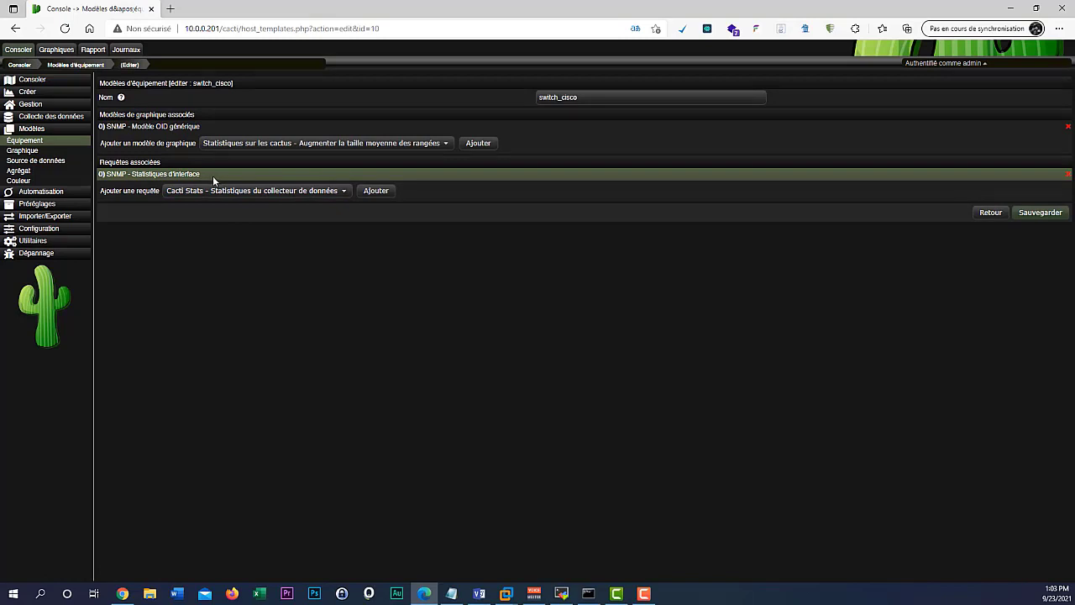
left_click(170, 191)
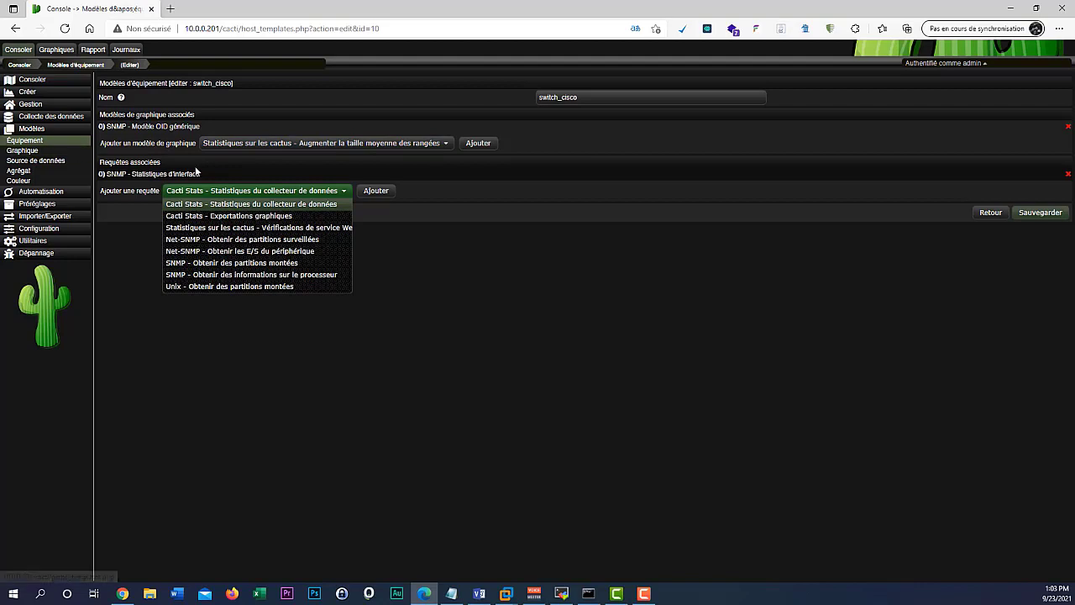
left_click(991, 213)
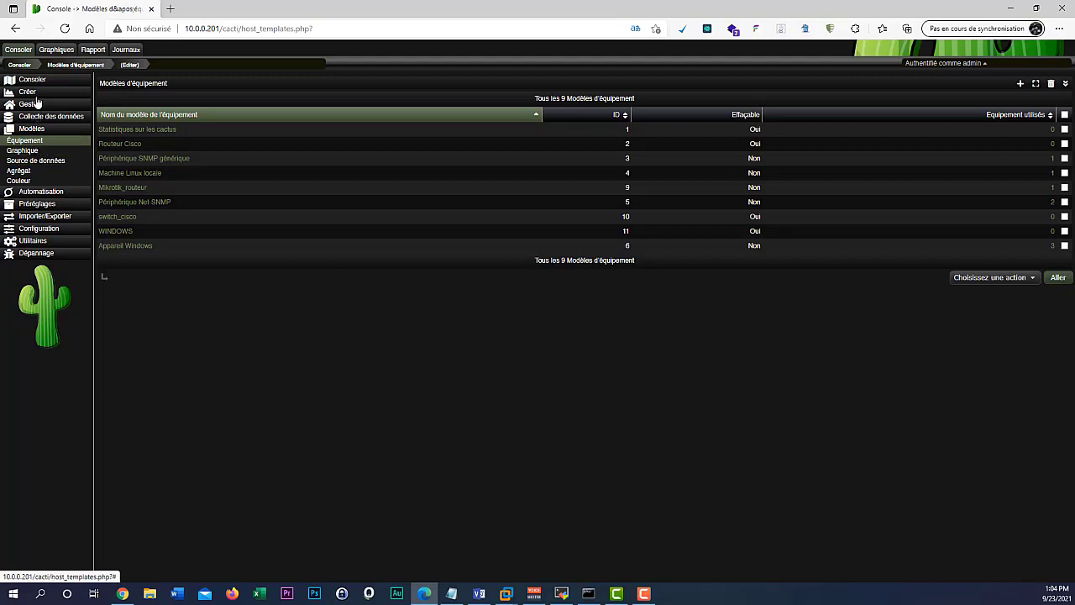
- Change the switch Core cisco device's template to Périphérique SNMP générique and save the device
mouse_move(37, 103)
left_click(37, 123)
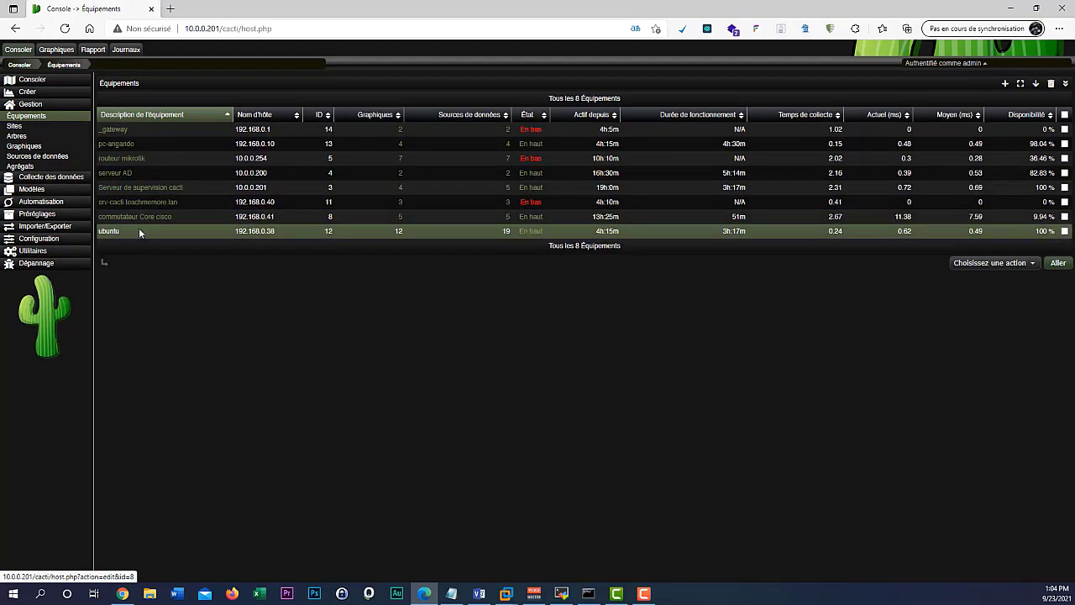
left_click(153, 218)
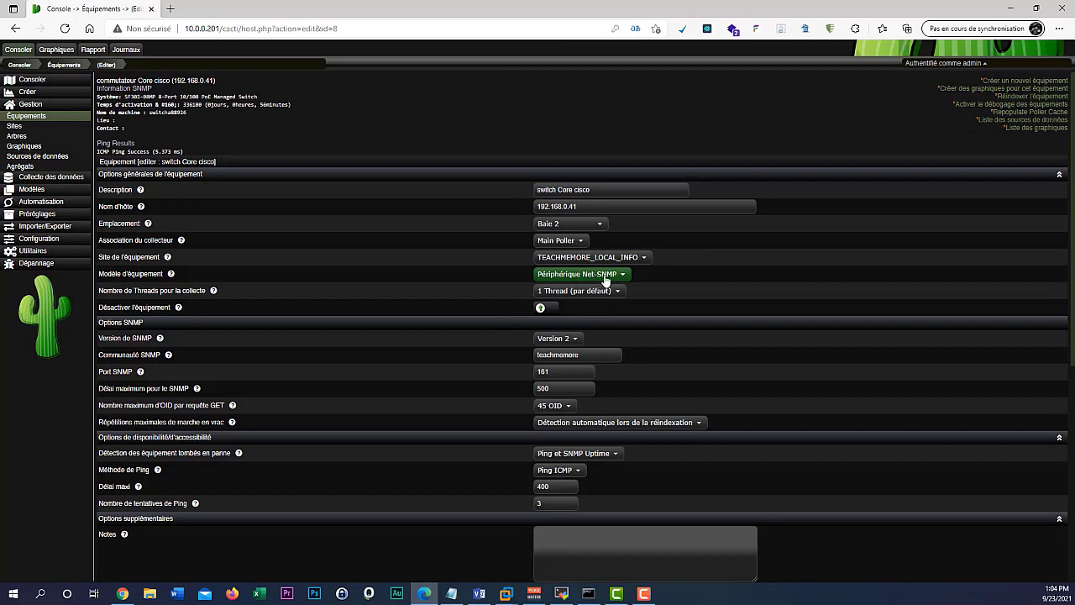
scroll(672, 246, "down", 1)
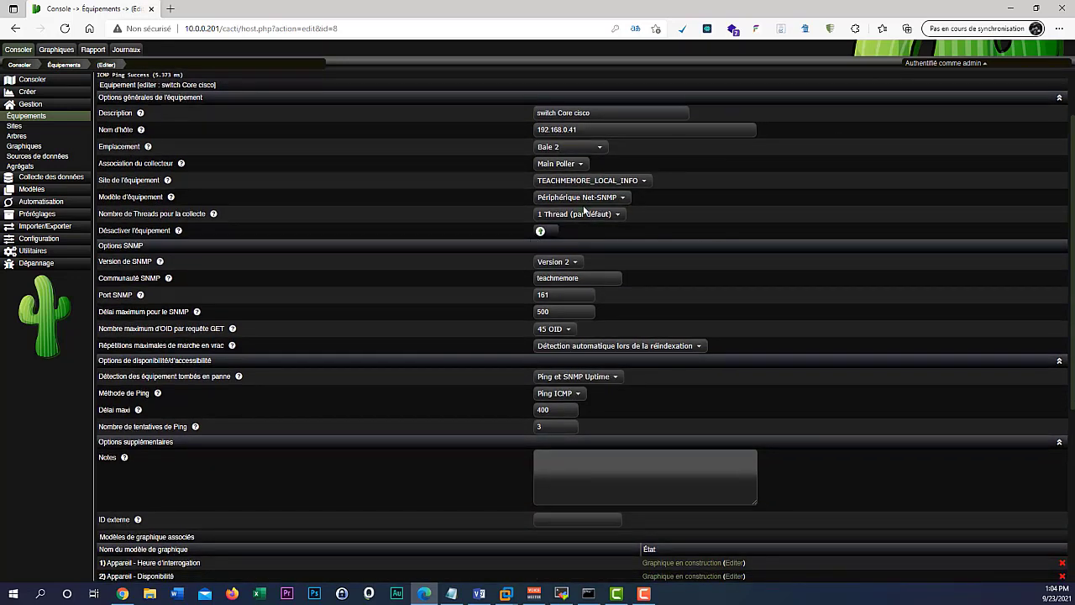
left_click(618, 200)
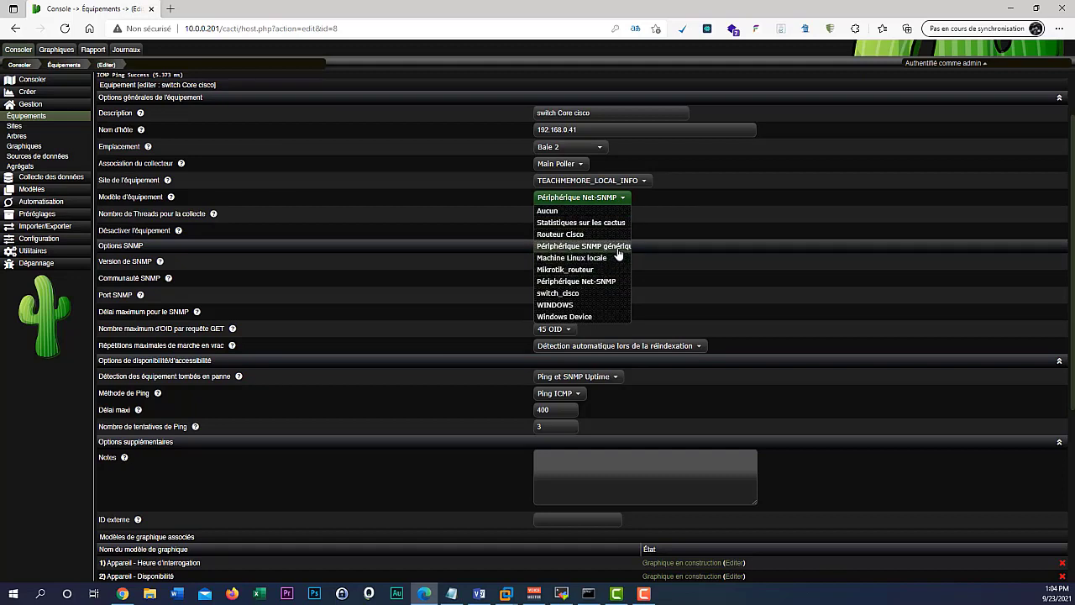
left_click(618, 247)
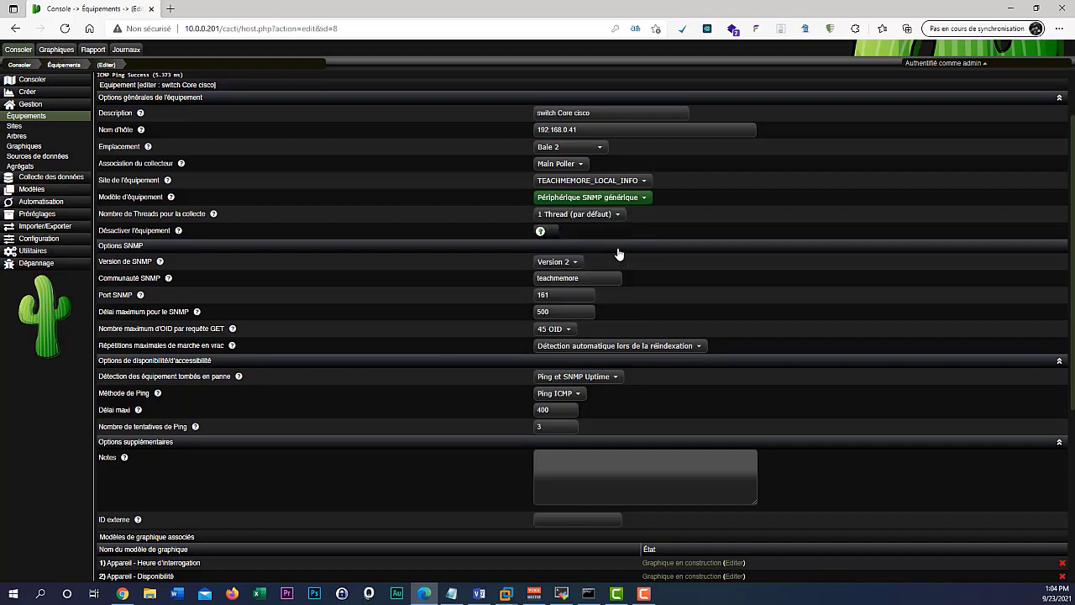
scroll(672, 294, "down", 5)
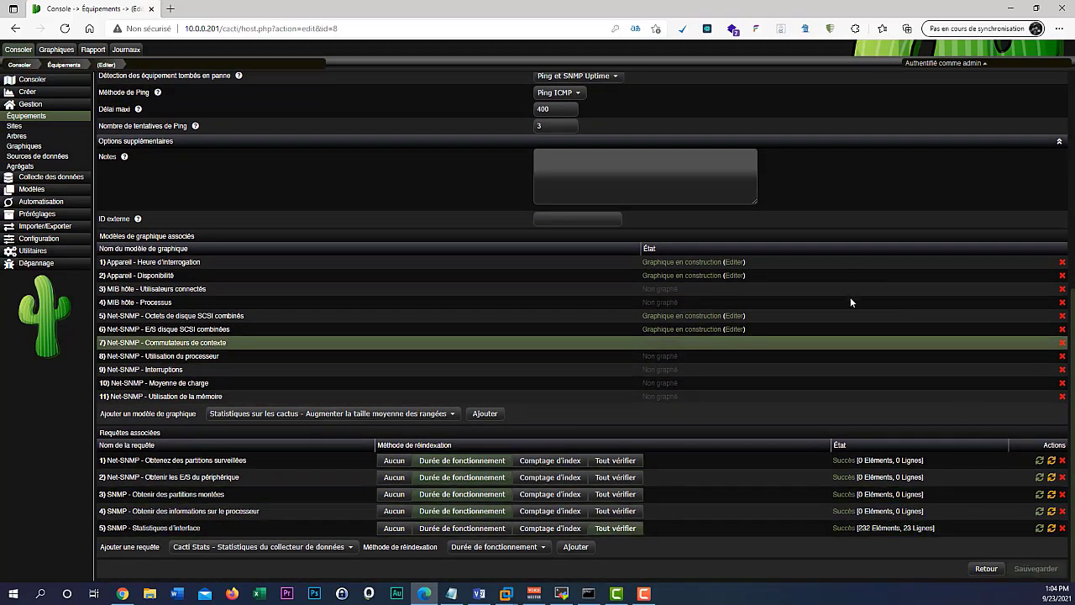
scroll(854, 348, "up", 5)
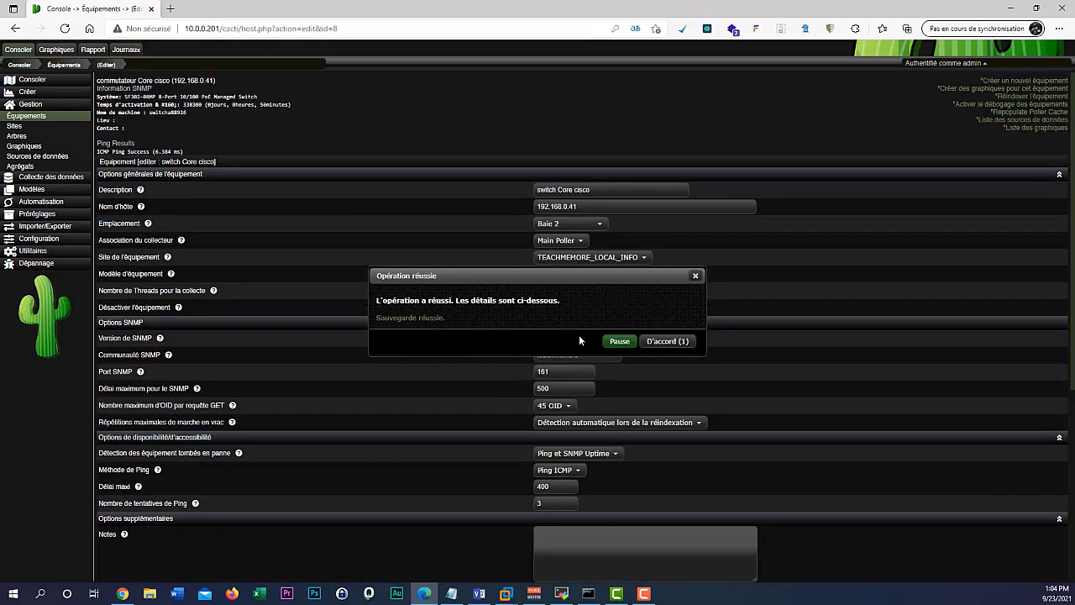
left_click(678, 341)
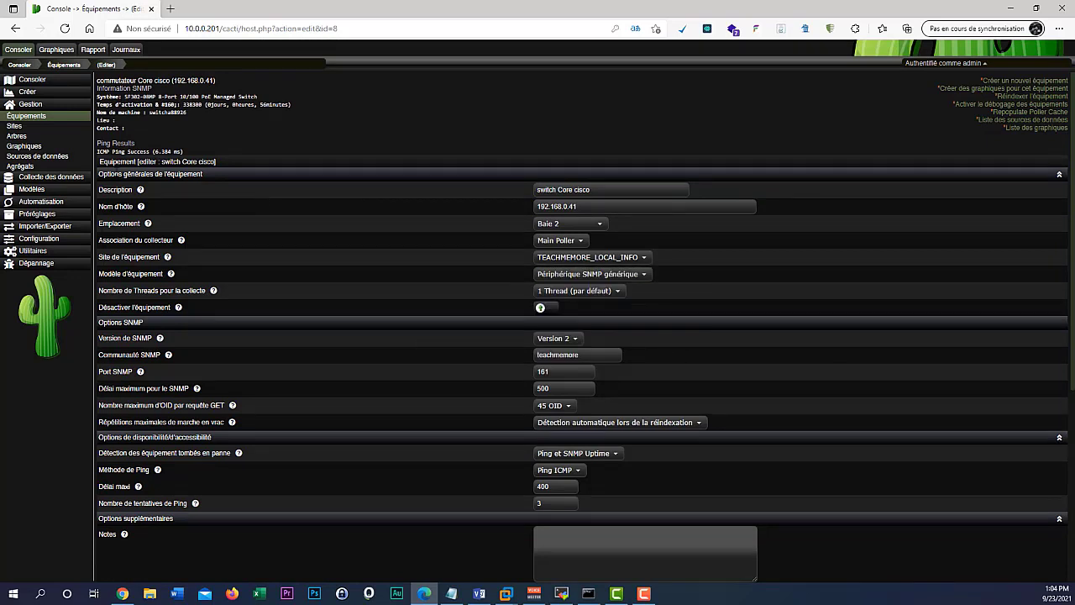
- From the devices list, display the switch Core cisco graphs, check its uptime graph and return to the graph list
left_click(44, 118)
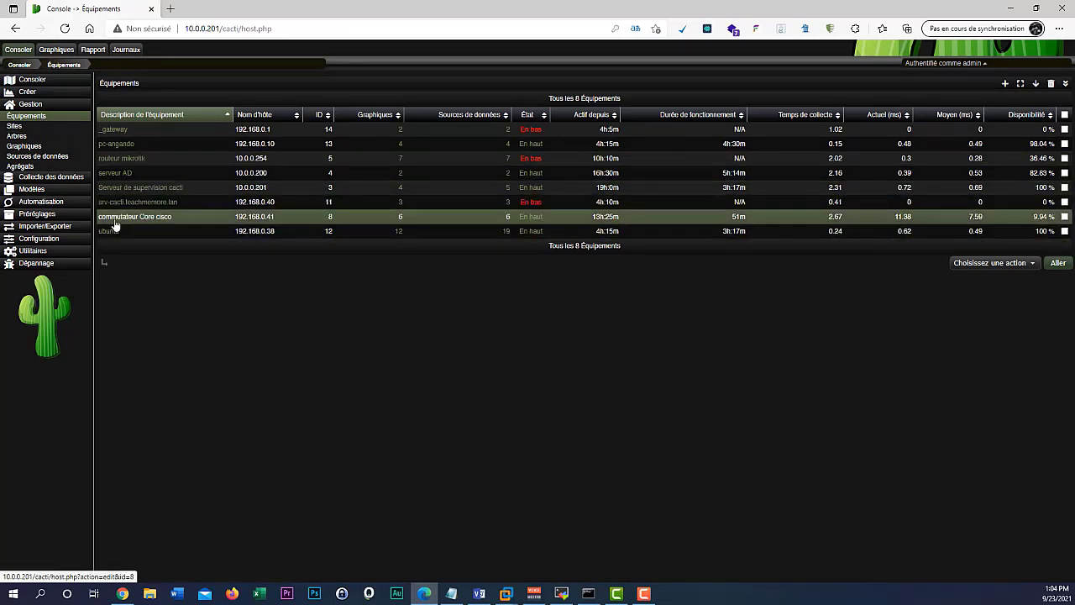
left_click(401, 217)
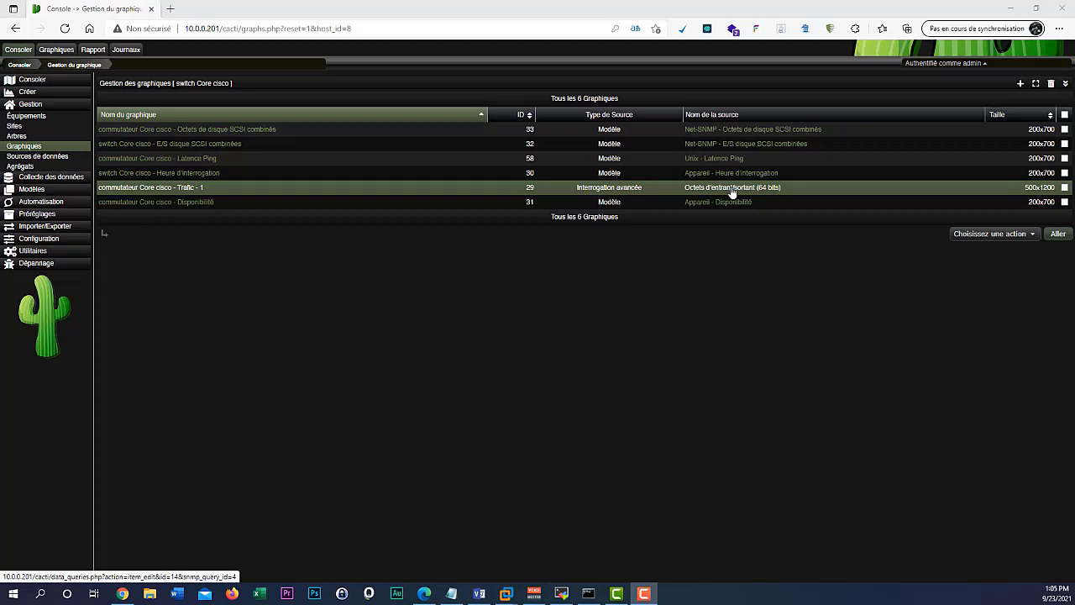
left_click(186, 206)
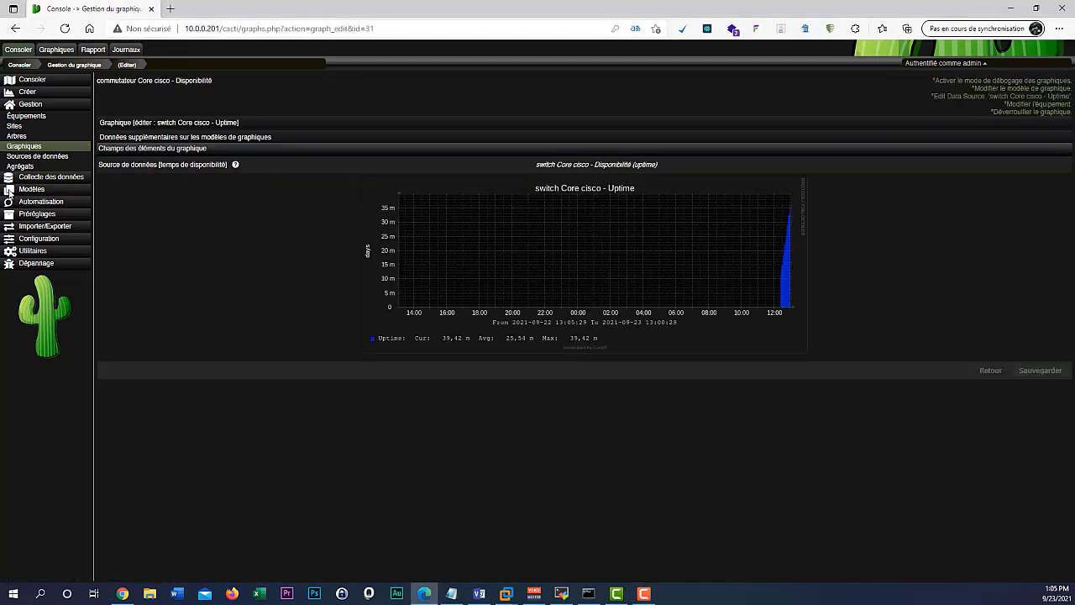
left_click(44, 149)
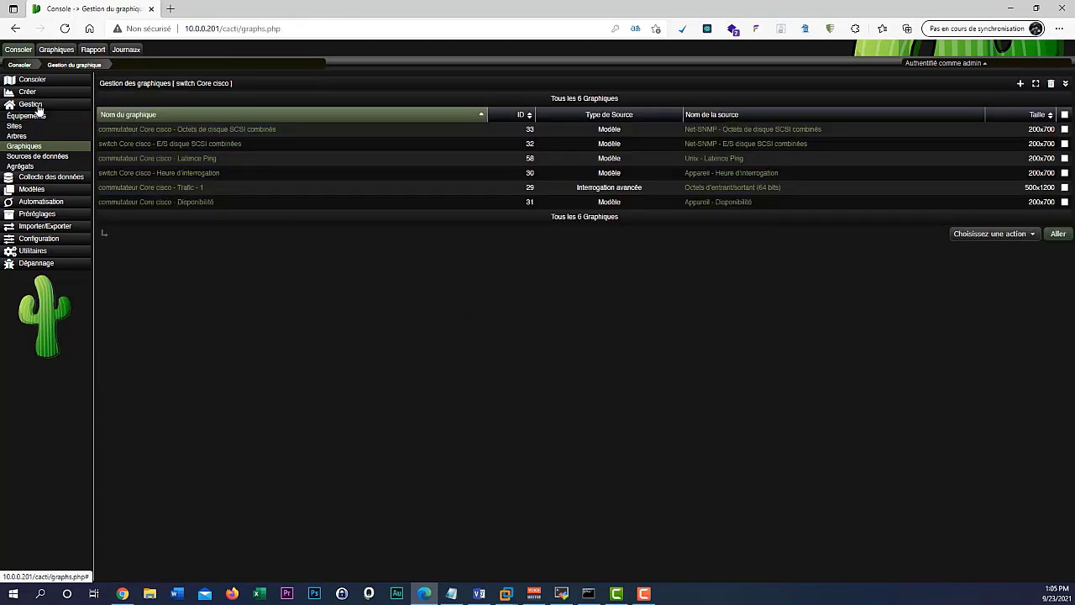
- Reopen the switch Core cisco device from the devices list and go to creating new graphs for it
left_click(38, 107)
left_click(42, 107)
left_click(38, 116)
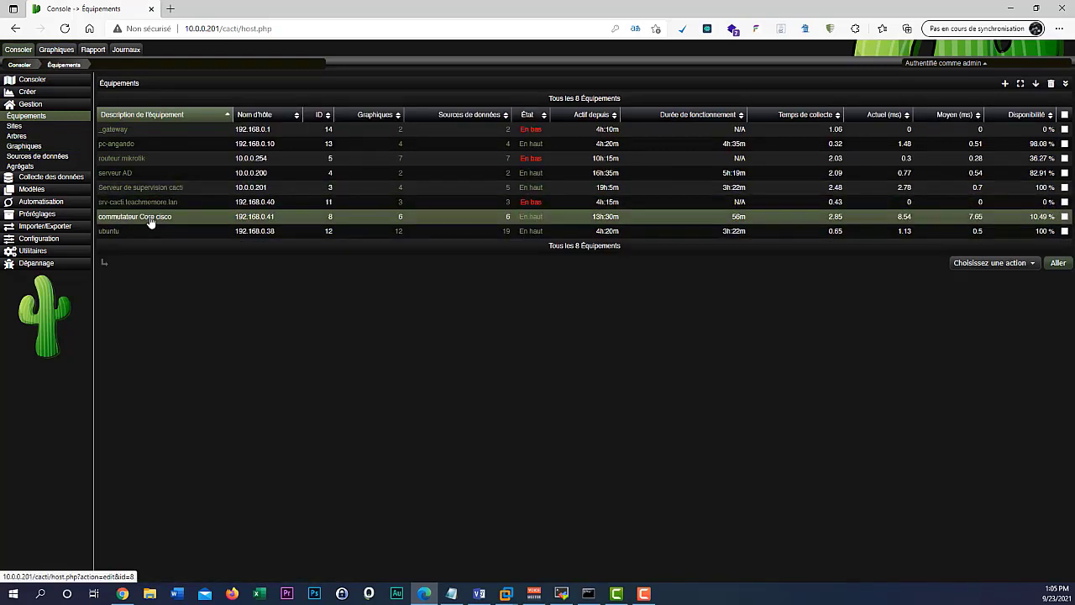
left_click(151, 221)
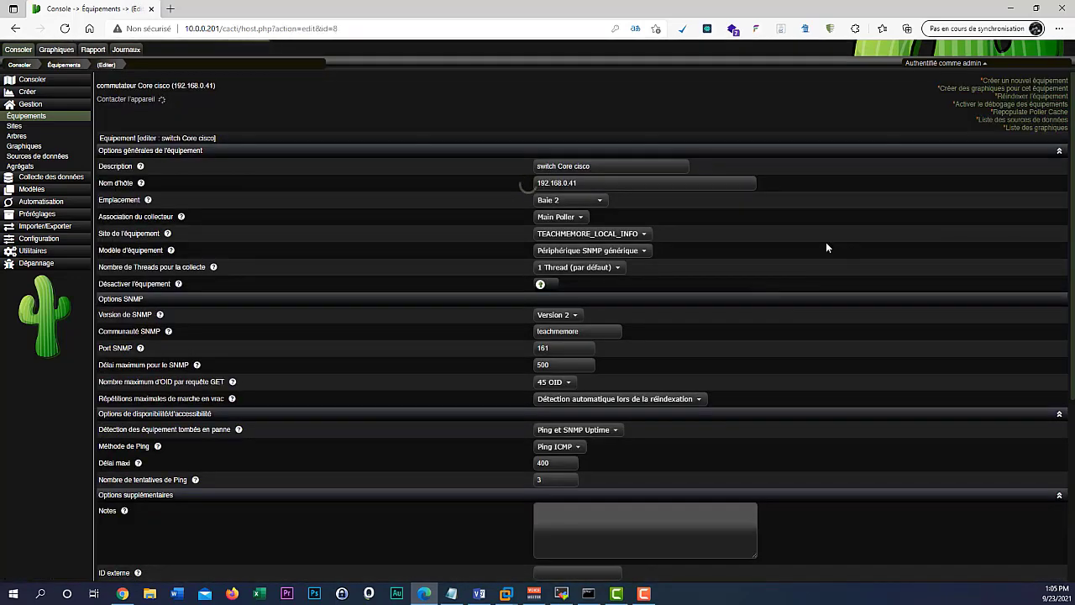
scroll(786, 273, "down", 1)
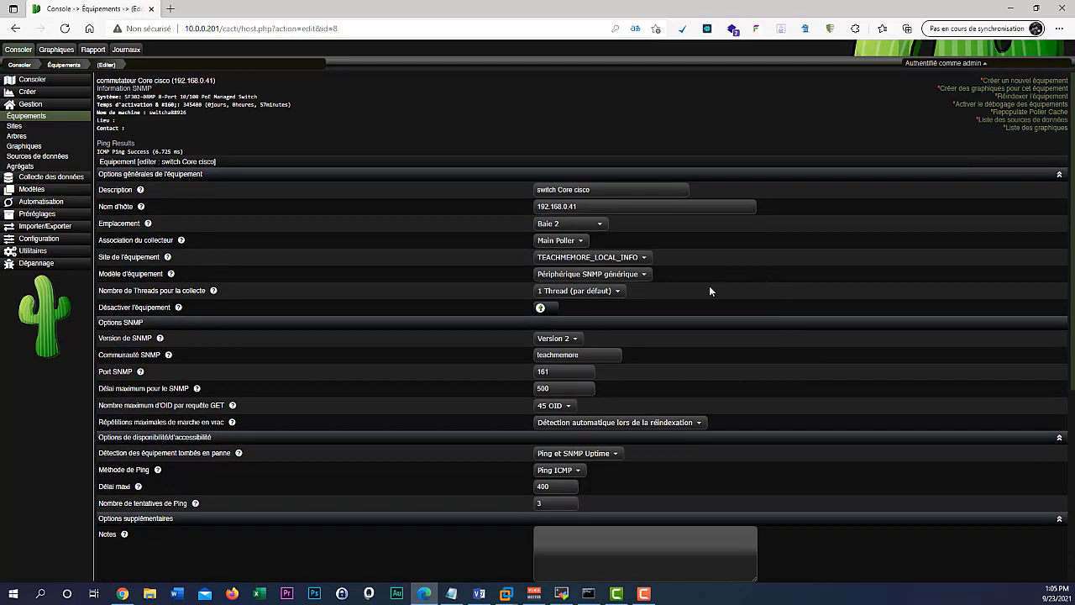
left_click(1039, 89)
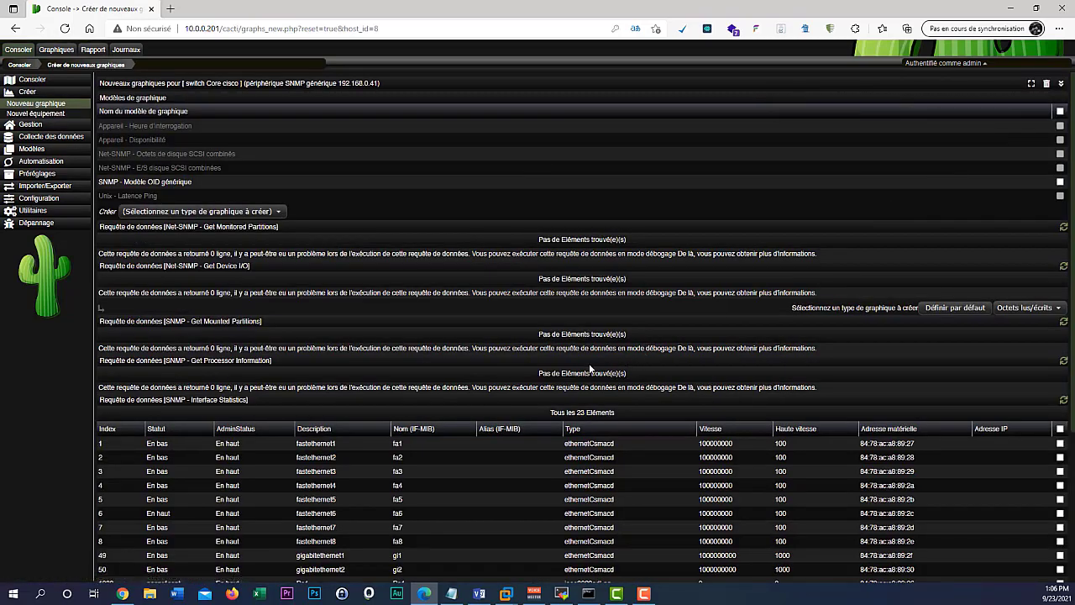
- Review the data queries, the interface list and the available graph types for the switch Core cisco device
scroll(588, 363, "down", 3)
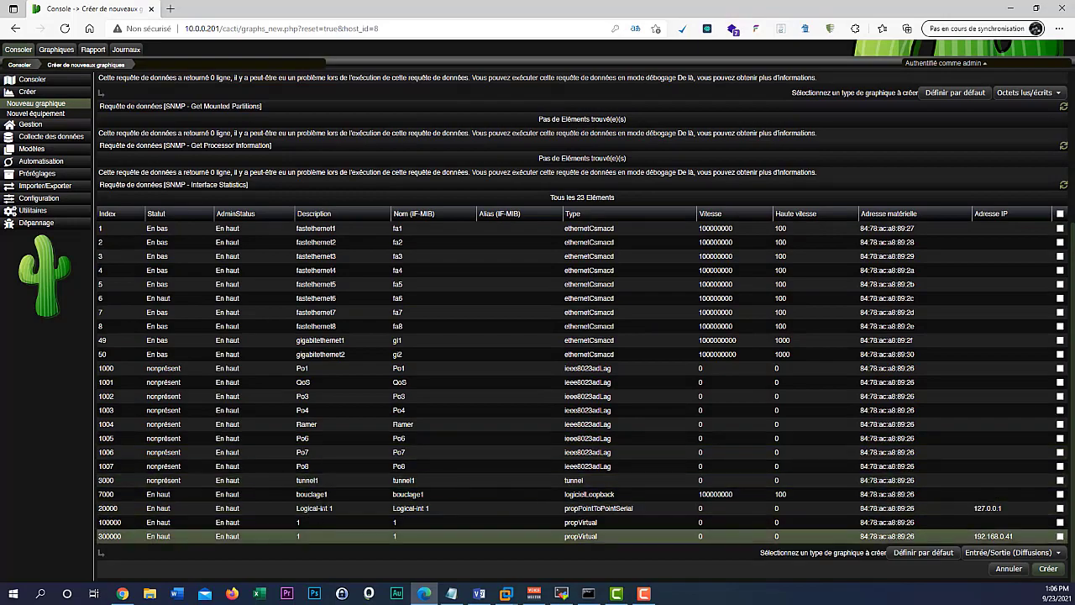
scroll(336, 513, "up", 3)
scroll(336, 512, "down", 3)
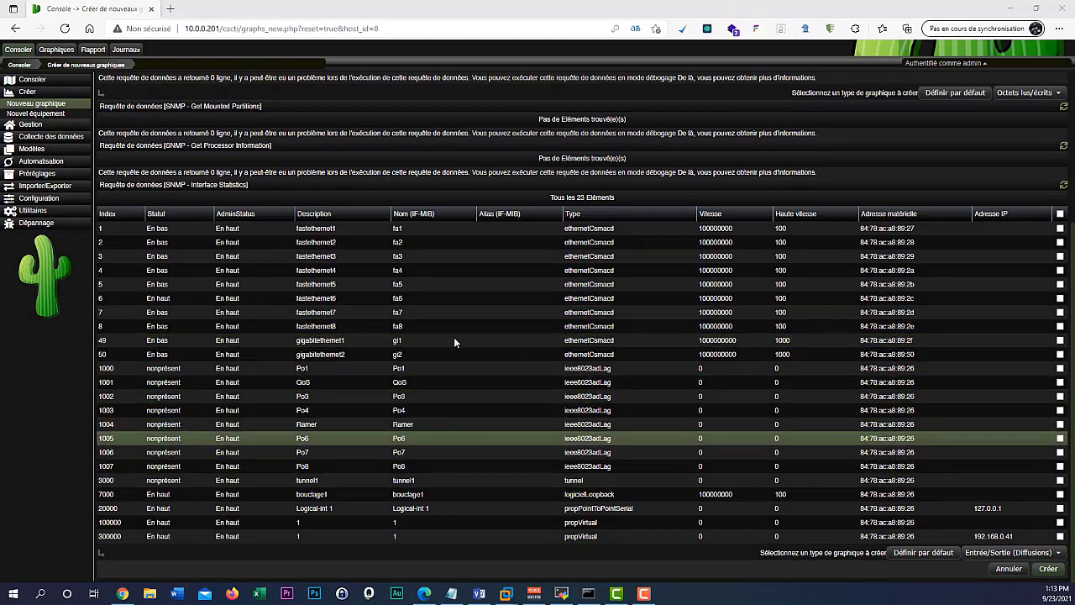
scroll(168, 470, "up", 3)
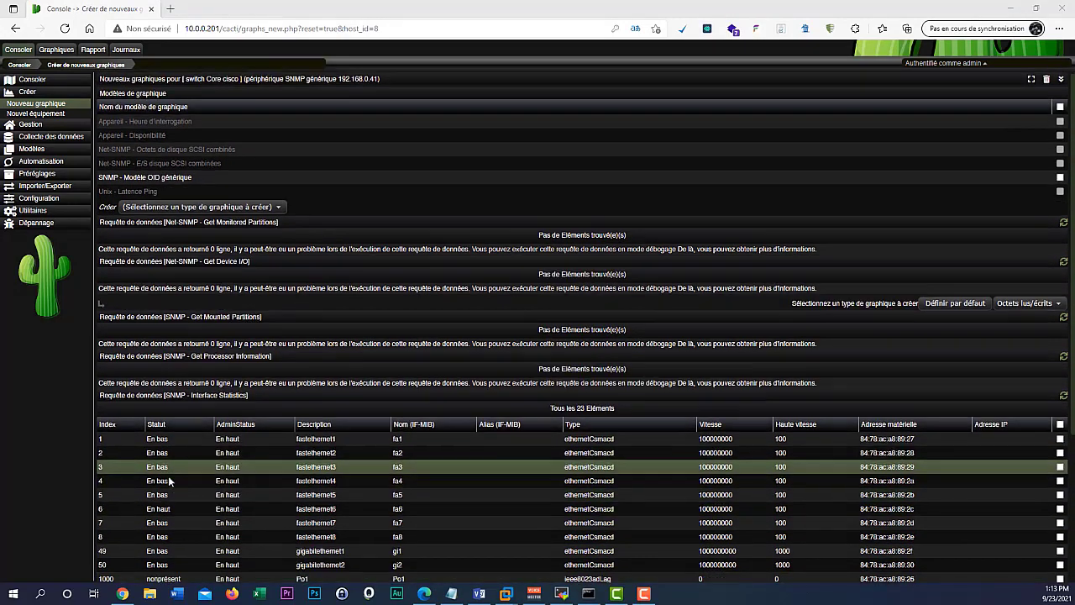
scroll(169, 481, "down", 3)
scroll(191, 443, "up", 3)
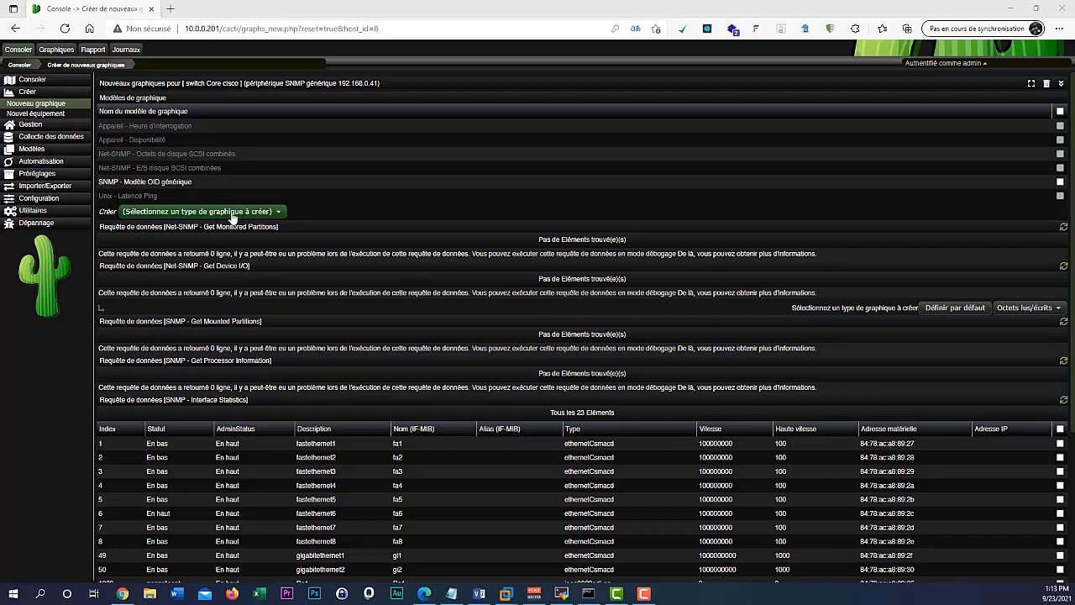
left_click(271, 215)
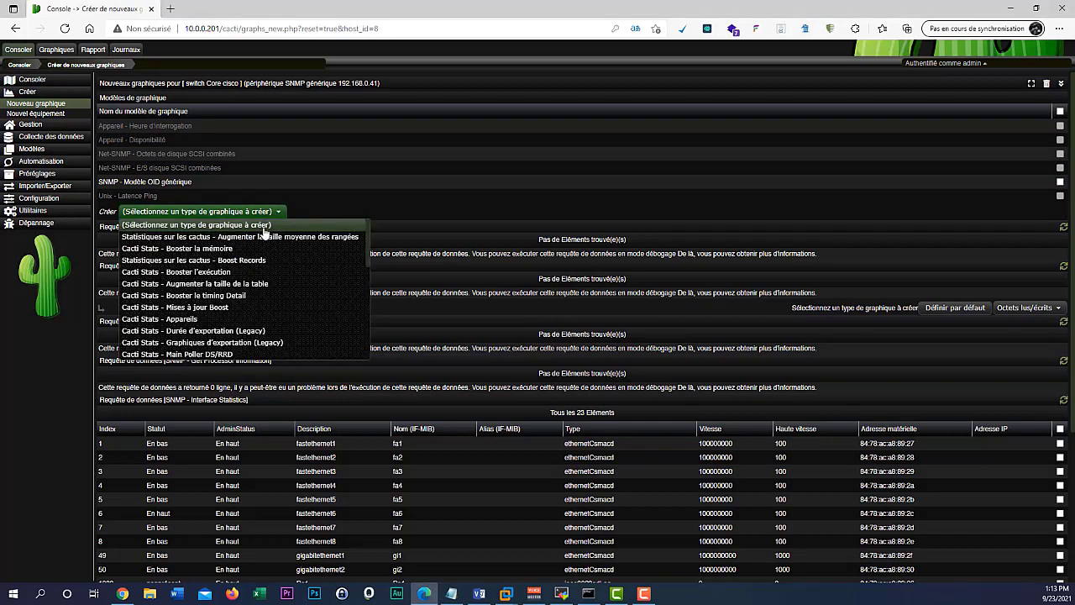
left_click(345, 202)
- Create Bits d'entrant/sortant (64 bits, 95e) graphs for all listed interfaces of switch Core cisco
scroll(376, 275, "down", 2)
scroll(376, 275, "down", 1)
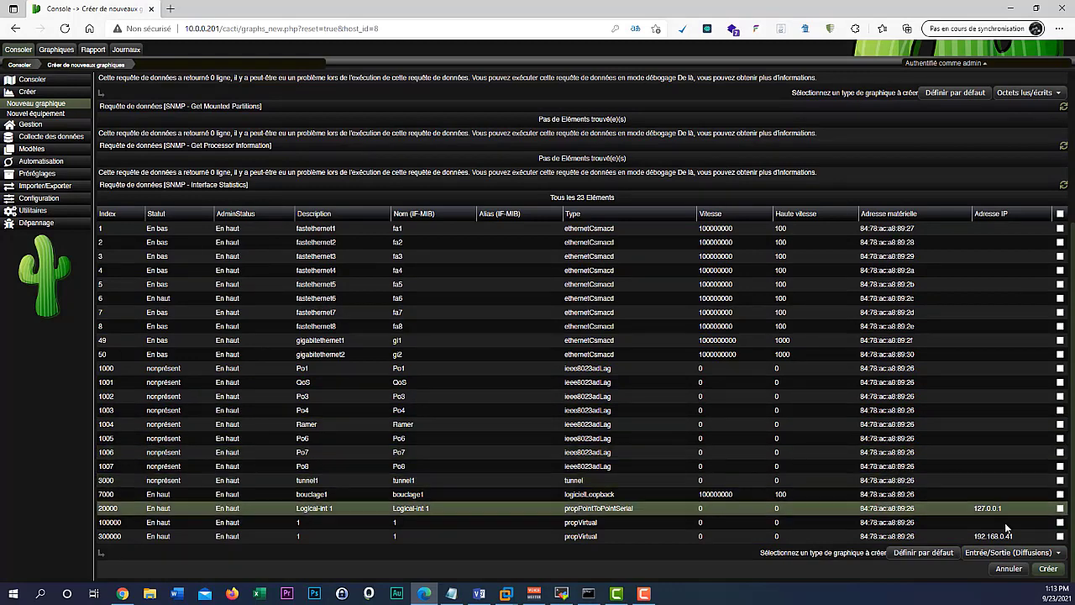
left_click(1033, 555)
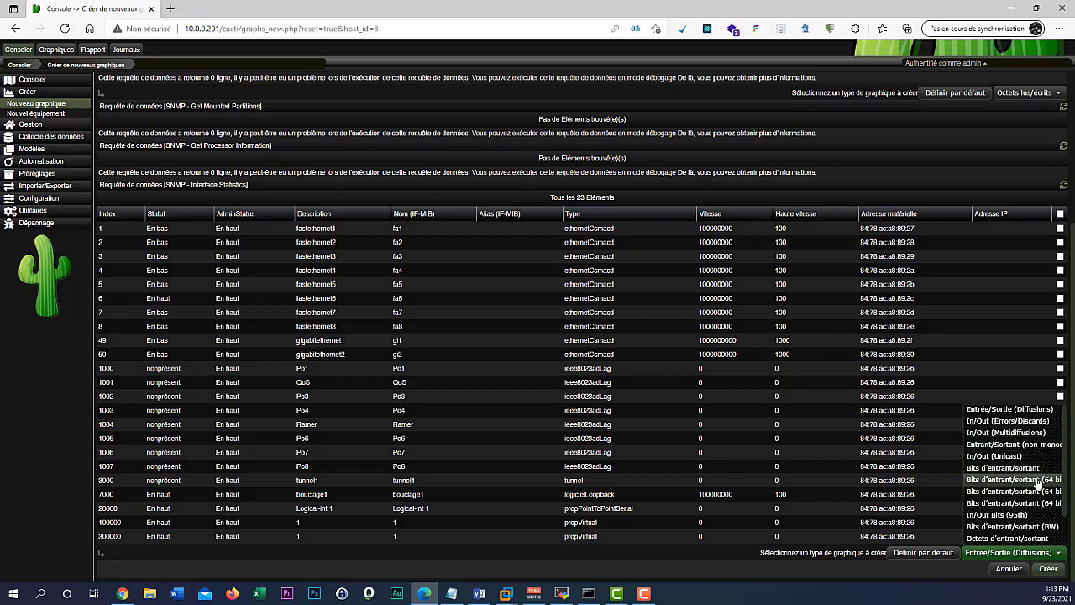
left_click(1038, 481)
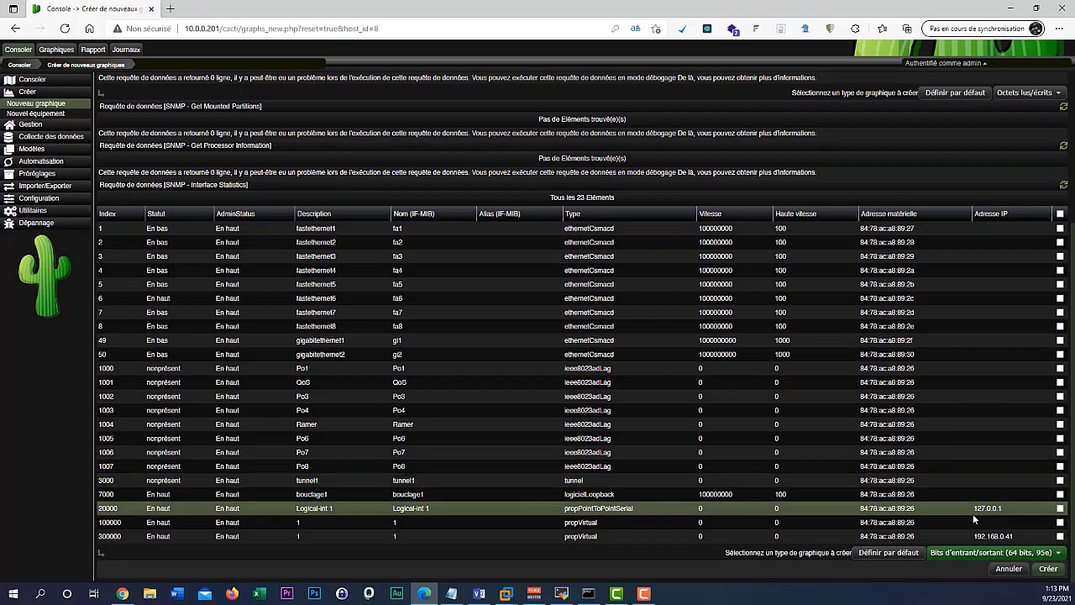
left_click(1050, 570)
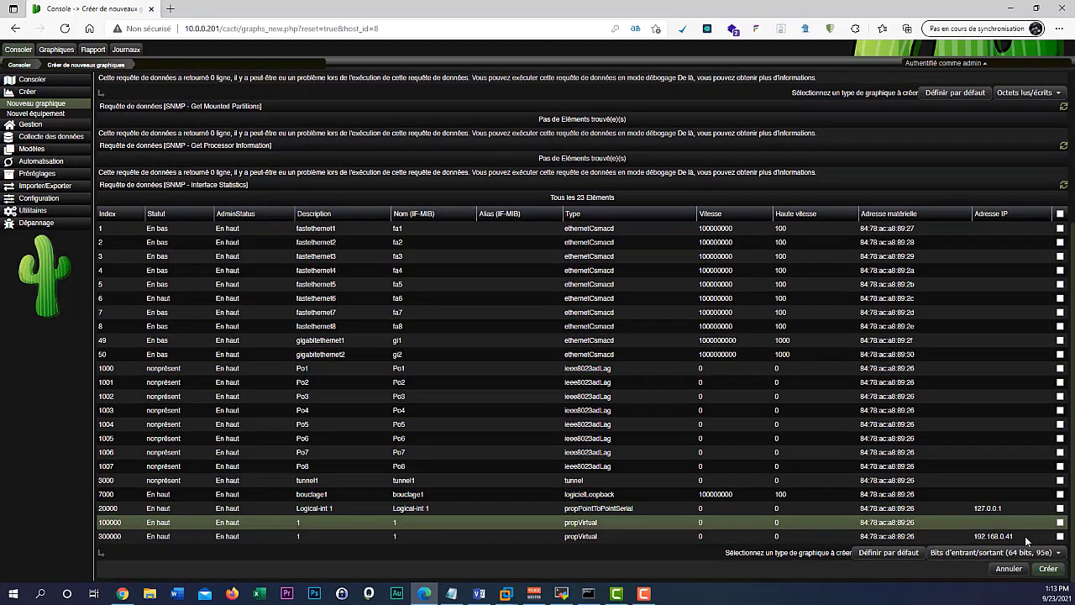
left_click(1060, 214)
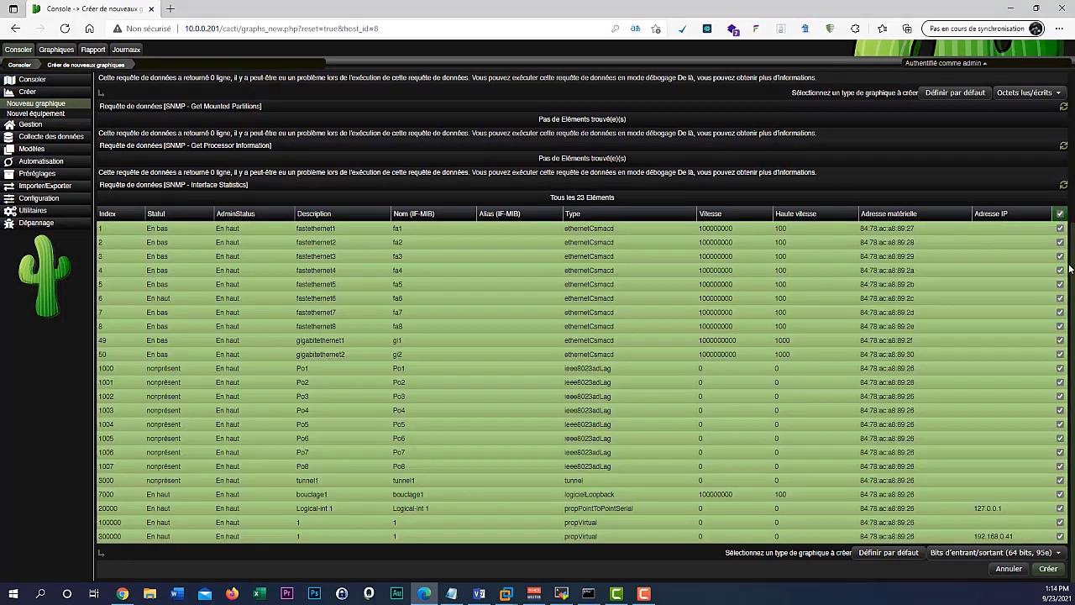
left_click(1048, 567)
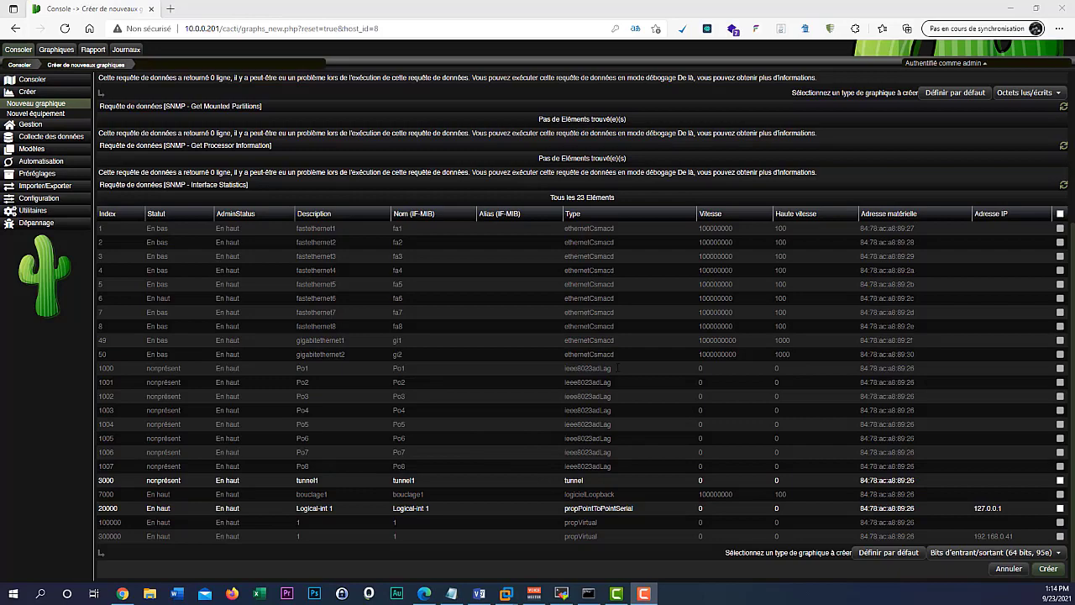
- Try to create a graph from the SNMP - Modèle OID générique template with its fields left at their defaults
scroll(906, 410, "up", 5)
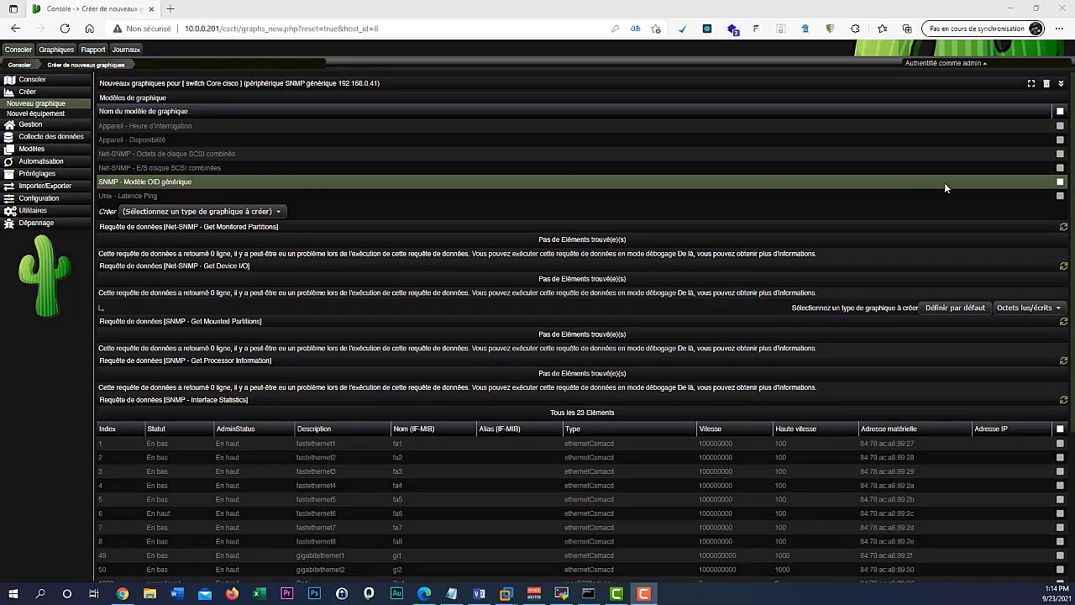
left_click(1059, 181)
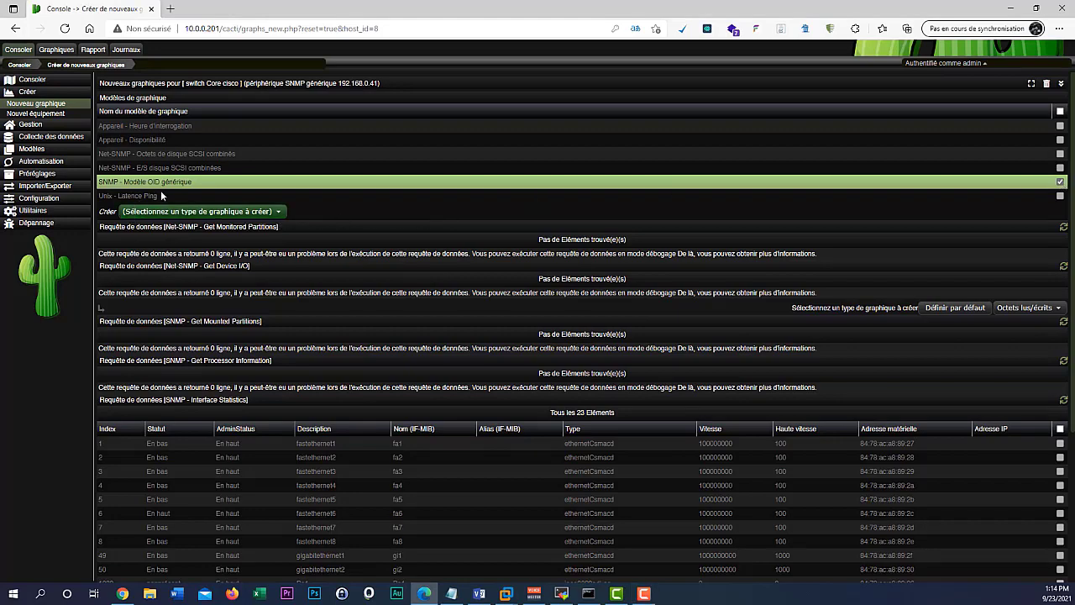
scroll(532, 199, "down", 1)
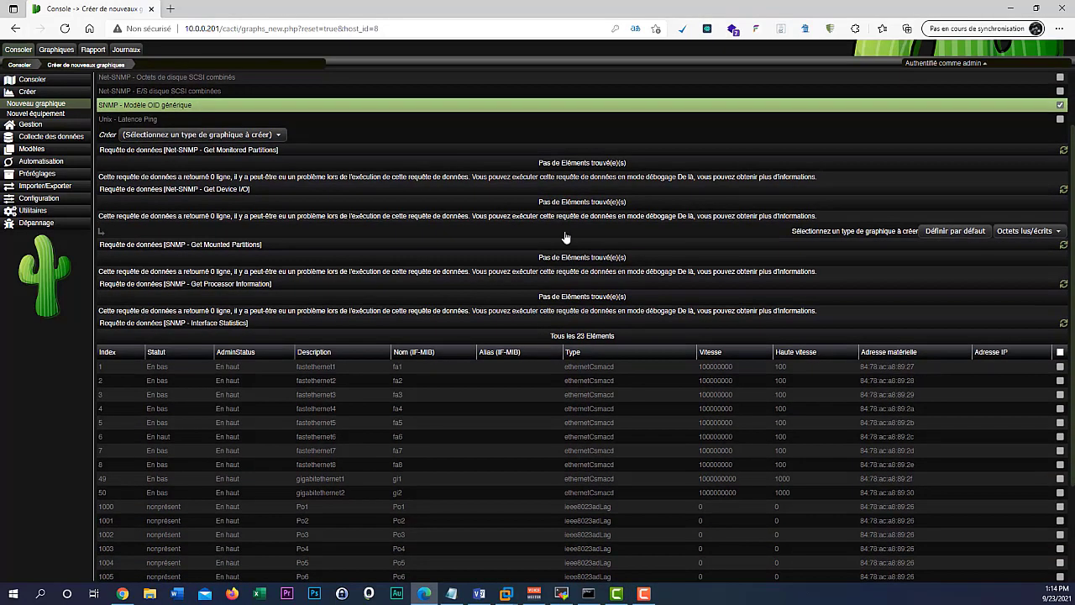
scroll(566, 232, "up", 1)
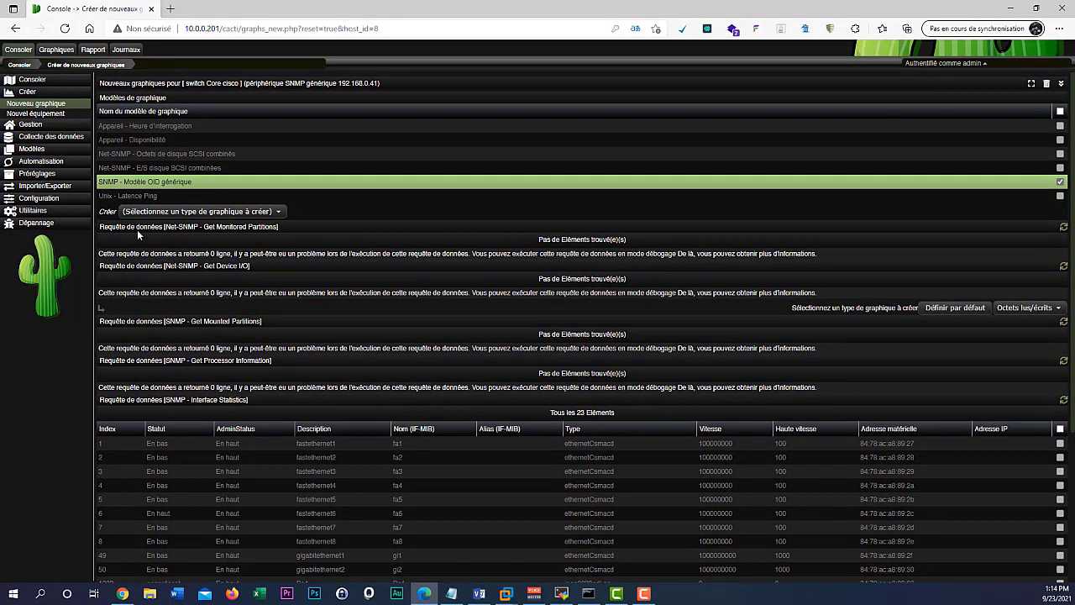
left_click(250, 212)
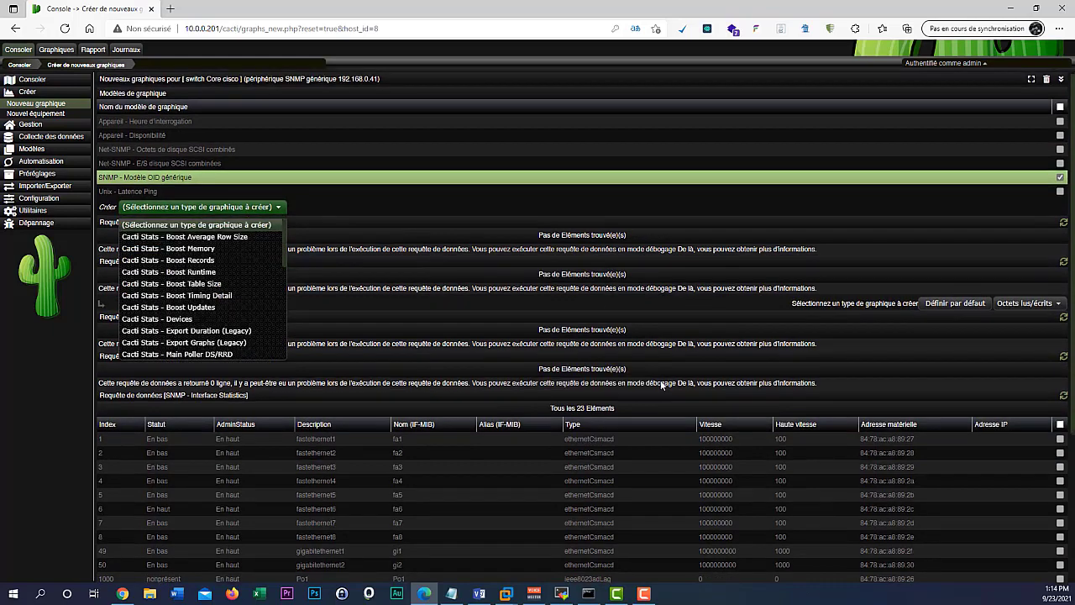
scroll(710, 406, "down", 3)
left_click(1048, 570)
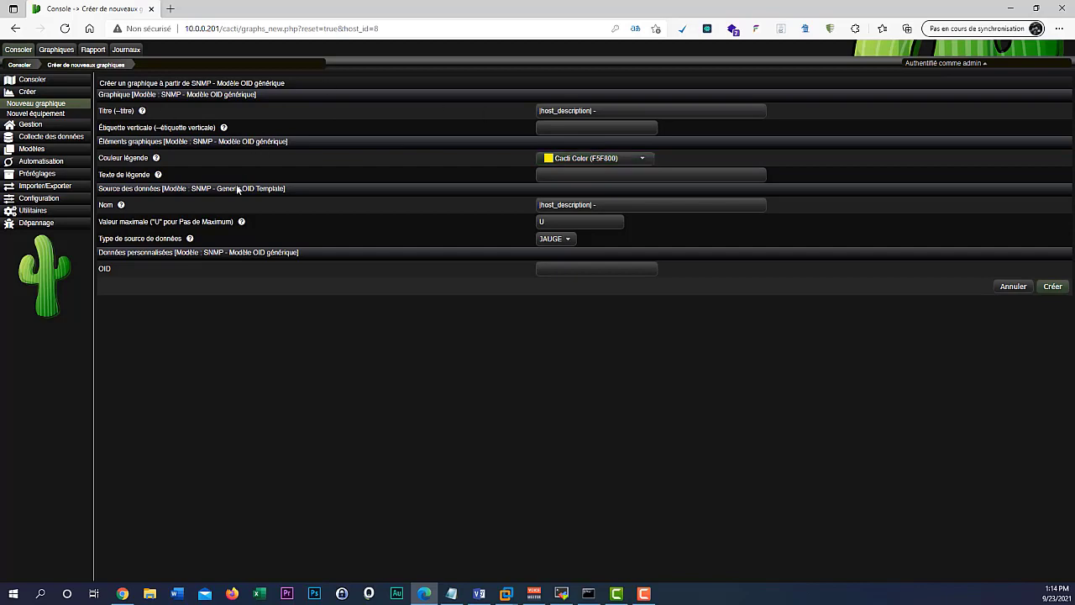
left_click(1059, 289)
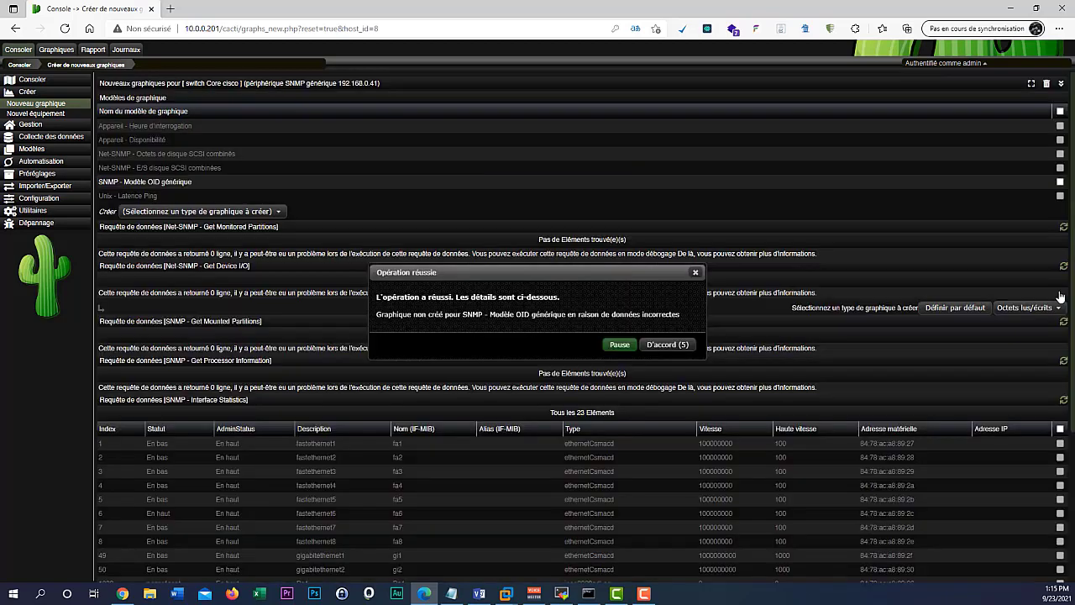
left_click(667, 347)
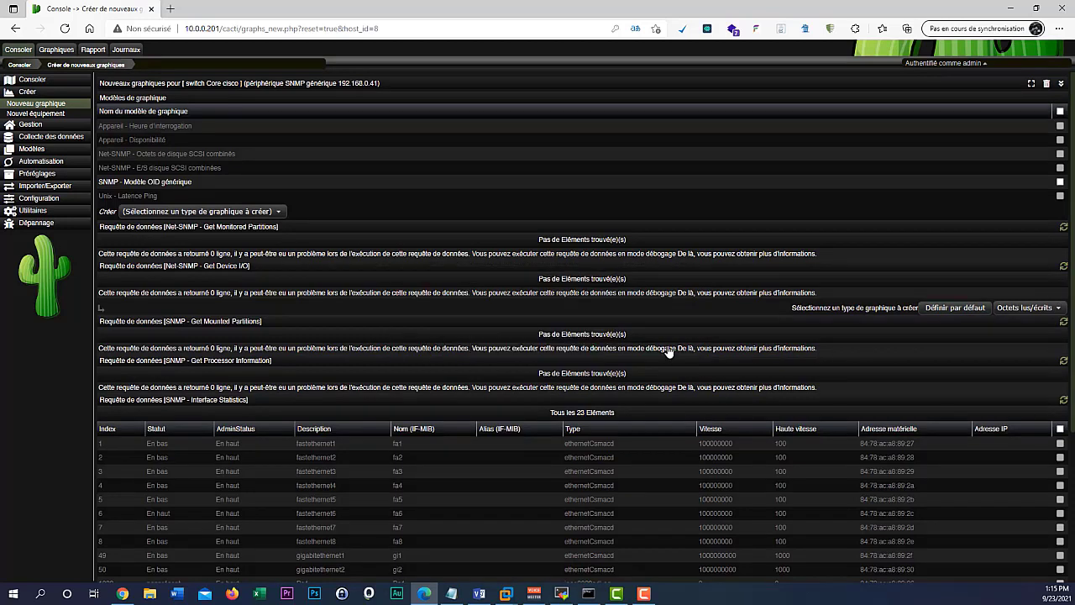
- Reload the switch's new graph page and review its graph templates and interface list
left_click(65, 28)
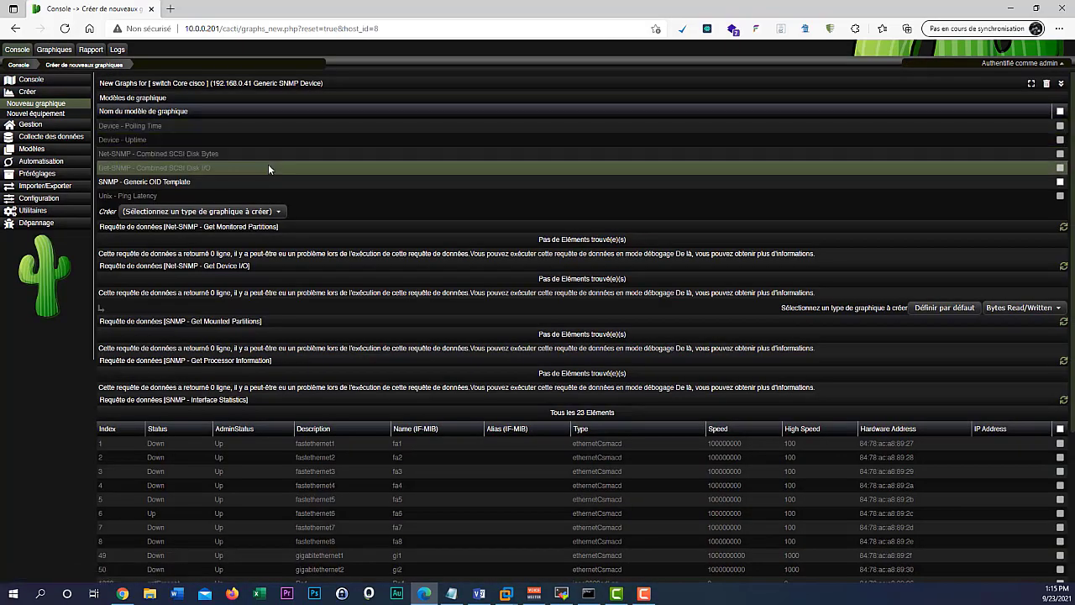
scroll(322, 190, "down", 3)
scroll(323, 190, "up", 3)
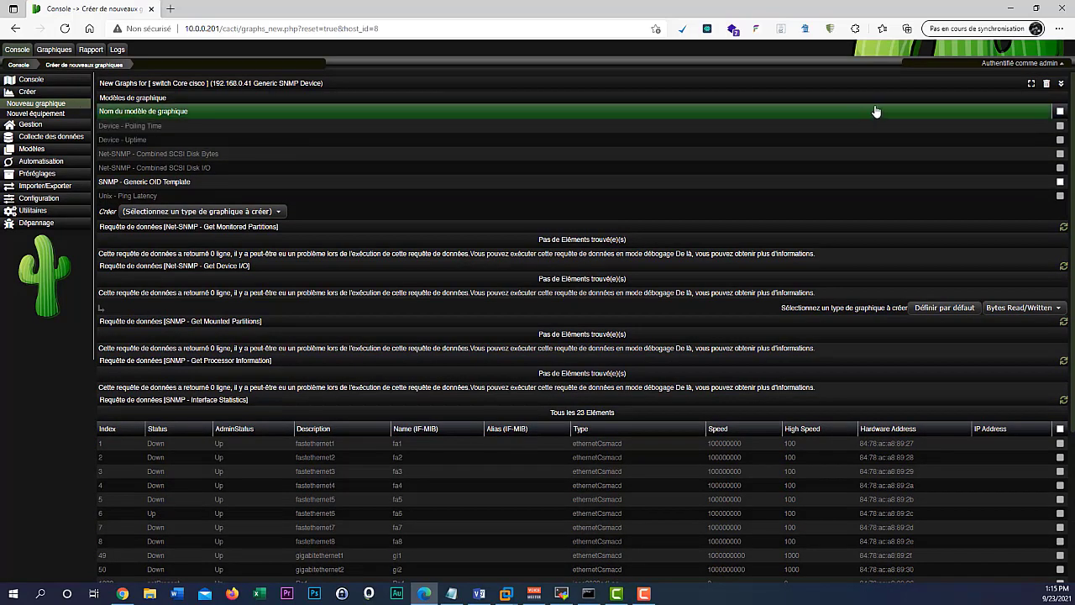
- Browse the first two pages of switch Core cisco graphs in TEACHMEMORE-TREE, then display the serveur AD graphs
left_click(53, 49)
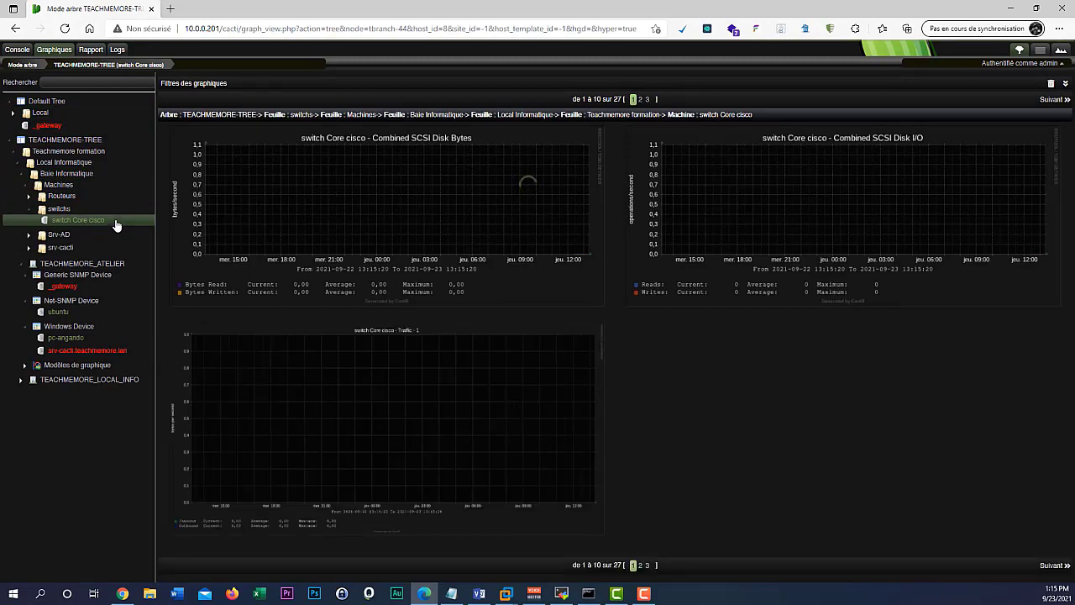
scroll(652, 343, "down", 5)
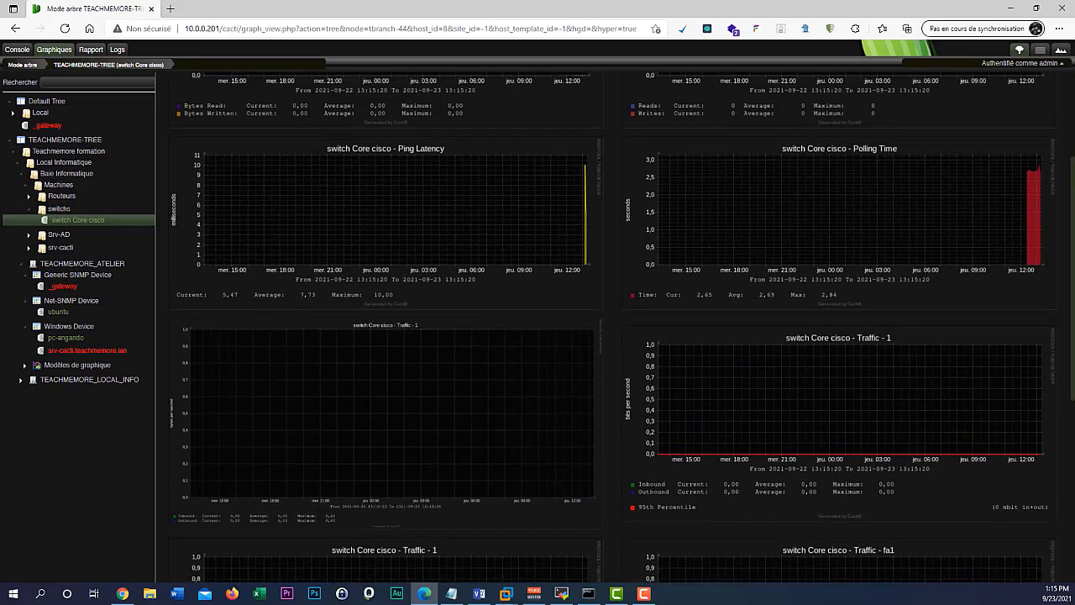
scroll(835, 372, "down", 5)
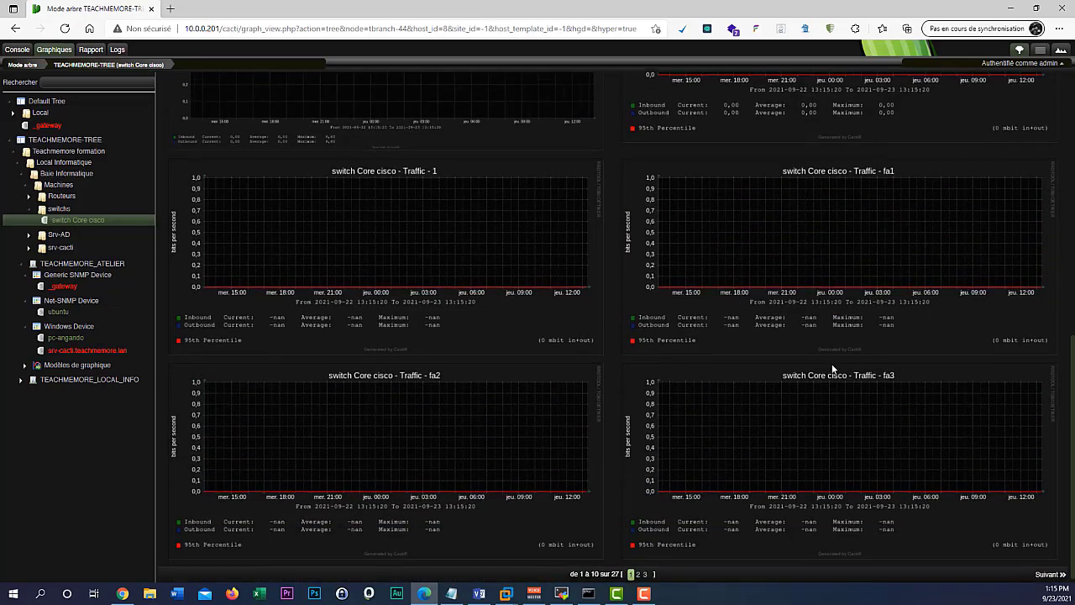
left_click(1062, 569)
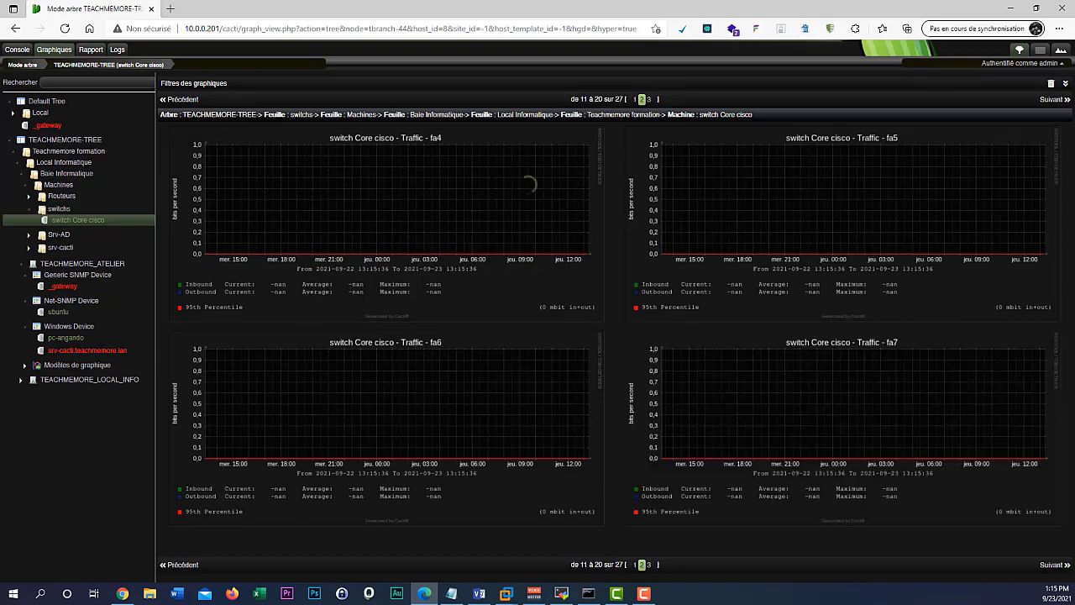
scroll(506, 367, "down", 2)
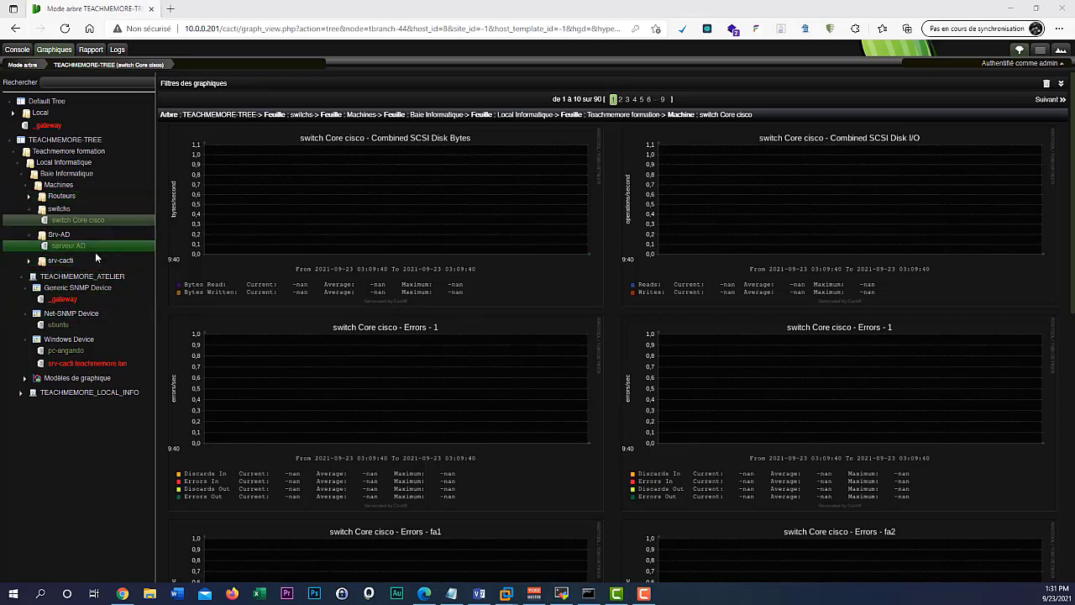
left_click(71, 250)
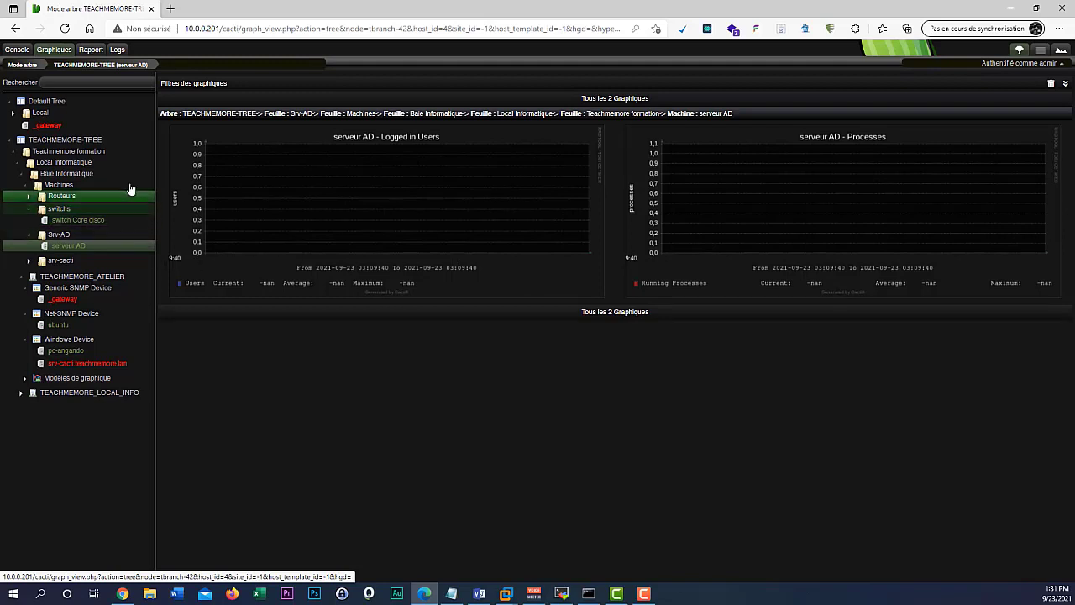
- Open the serveur AD device from the devices list and go to its new graph page to review its data queries
left_click(17, 51)
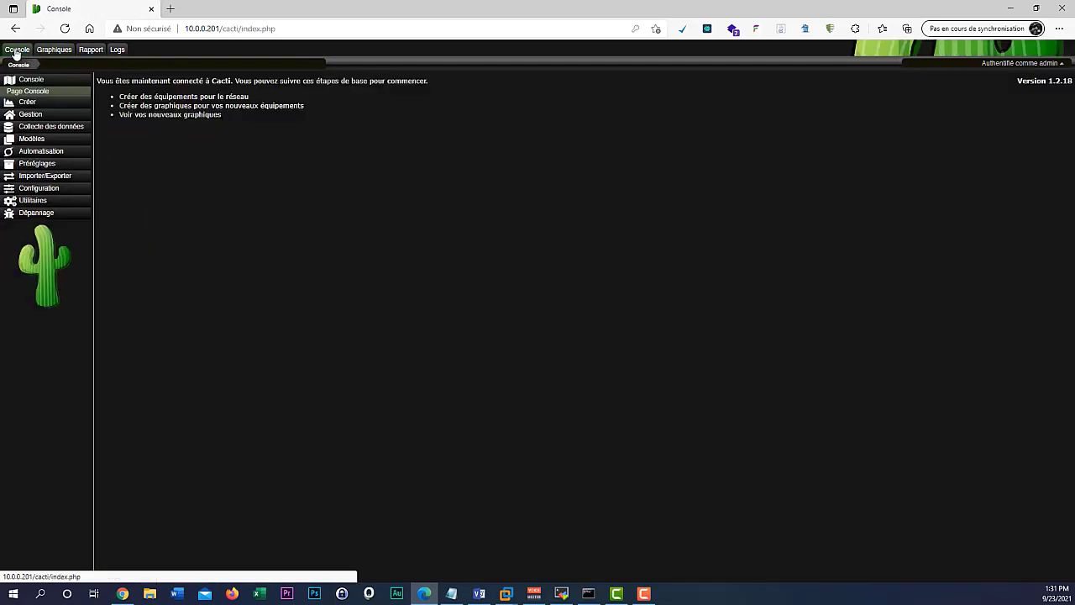
left_click(40, 106)
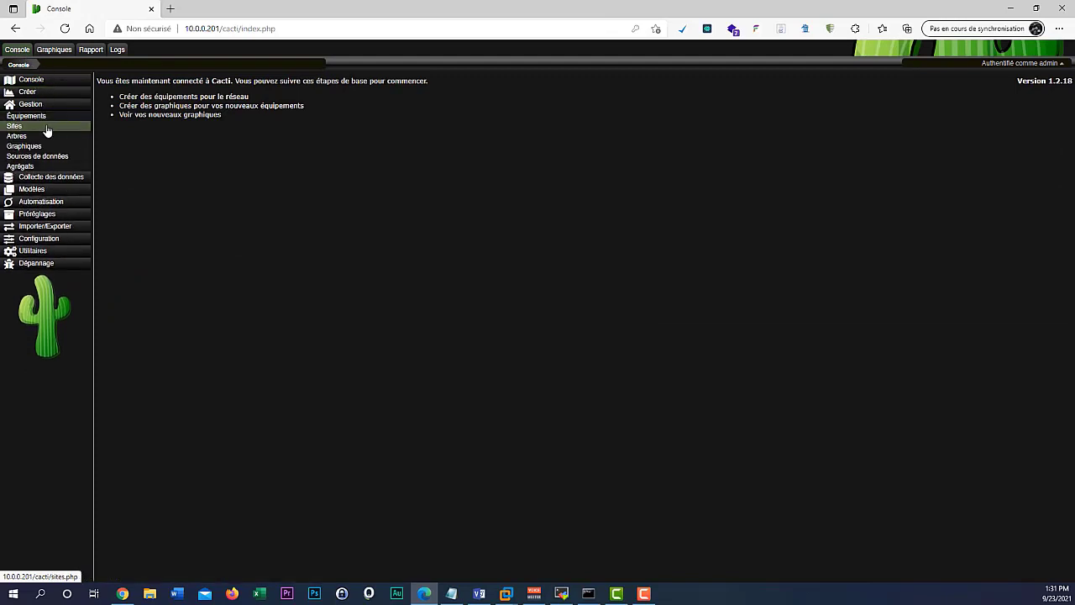
left_click(47, 130)
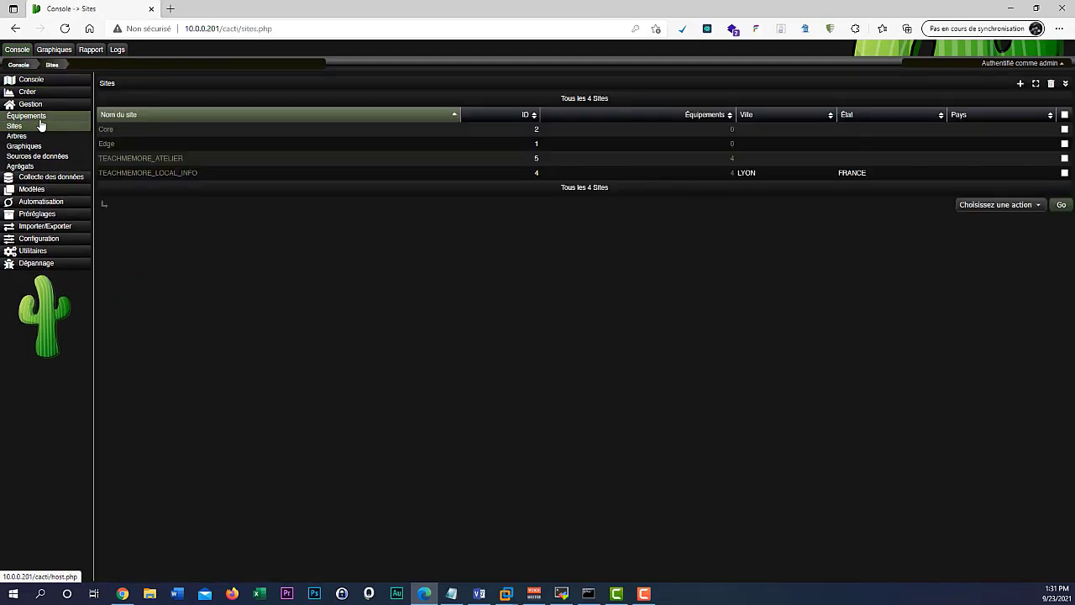
left_click(42, 122)
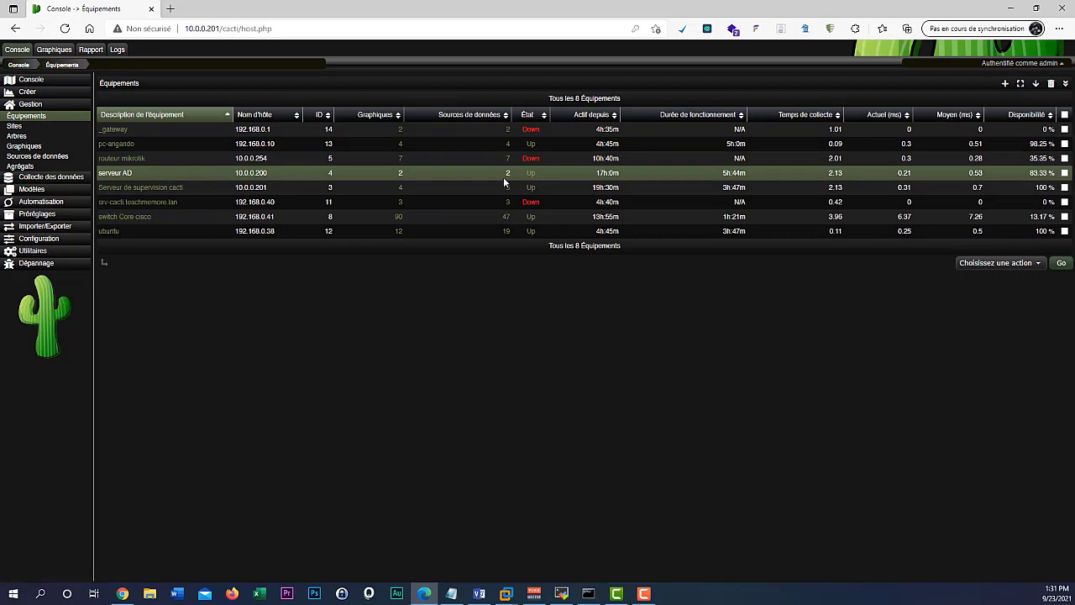
left_click(117, 174)
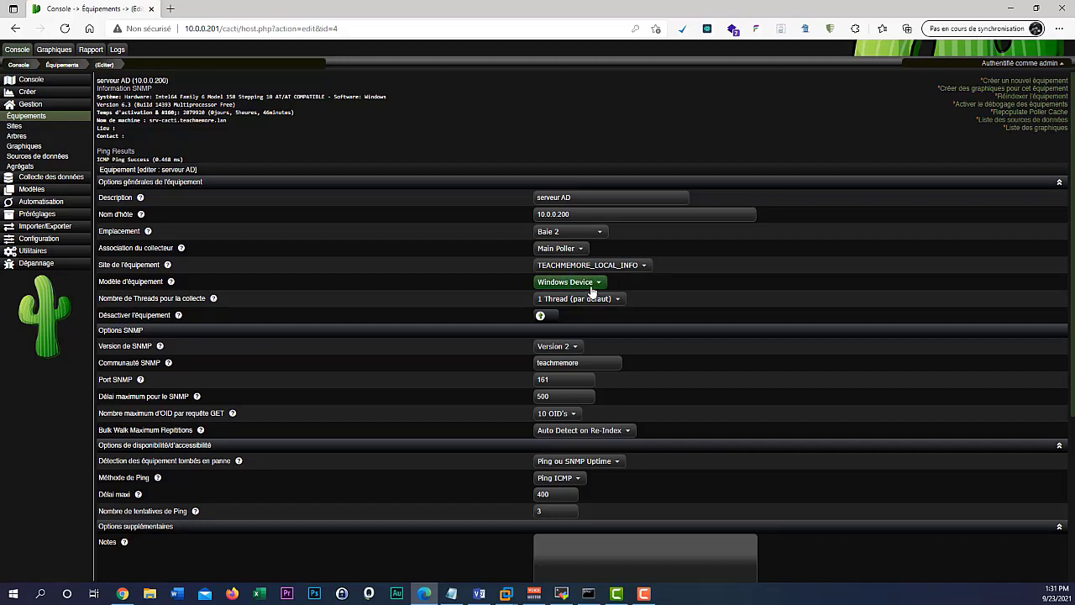
left_click(1017, 89)
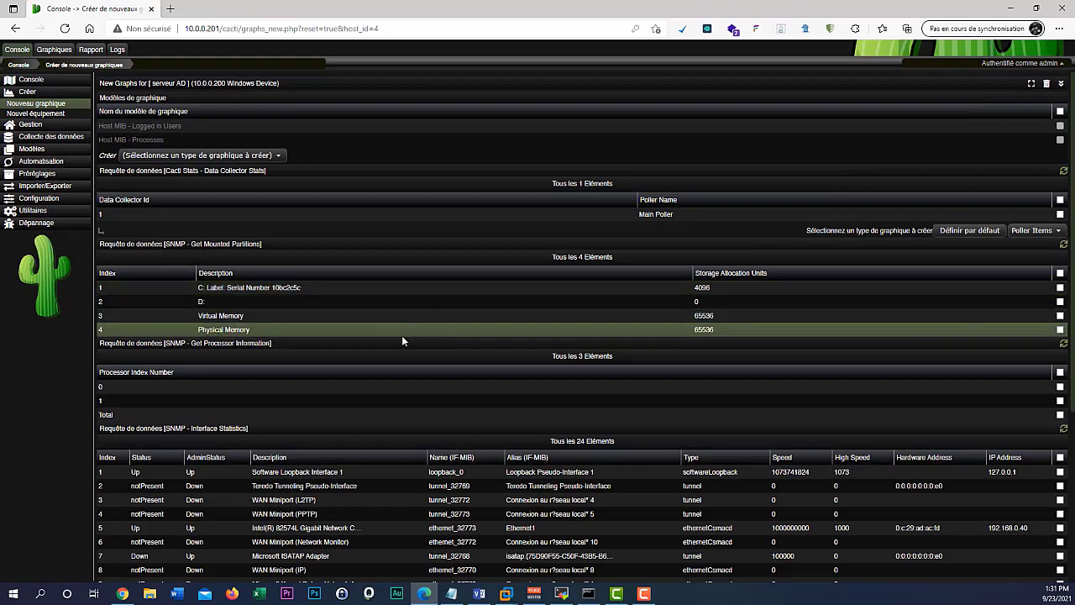
scroll(401, 333, "down", 3)
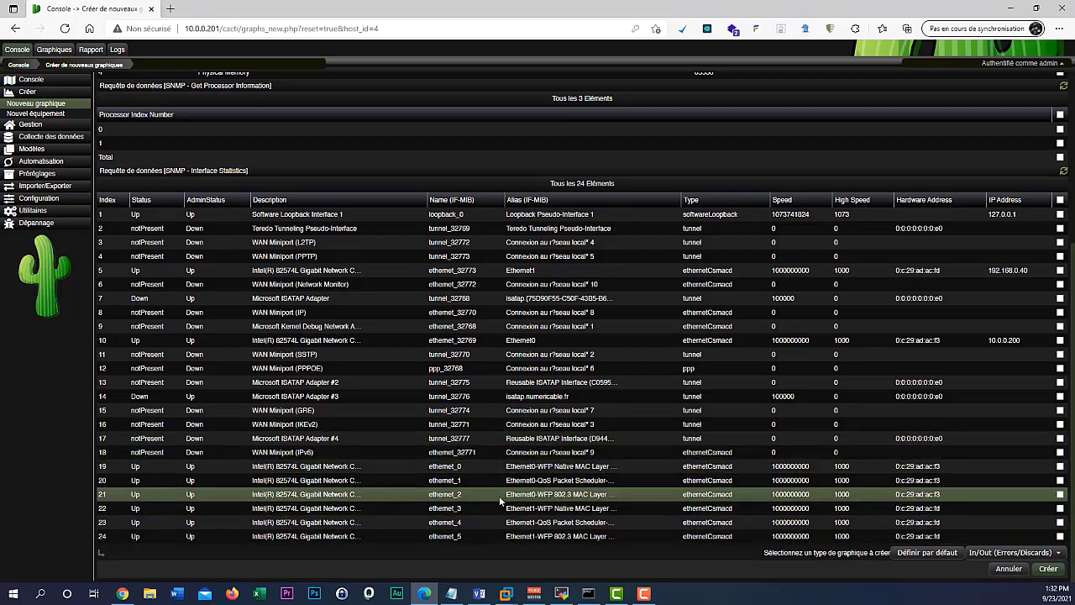
- Open the Windows network connections through the network and sharing center to examine the PC's adapters, then dismiss the network windows
left_click(46, 601)
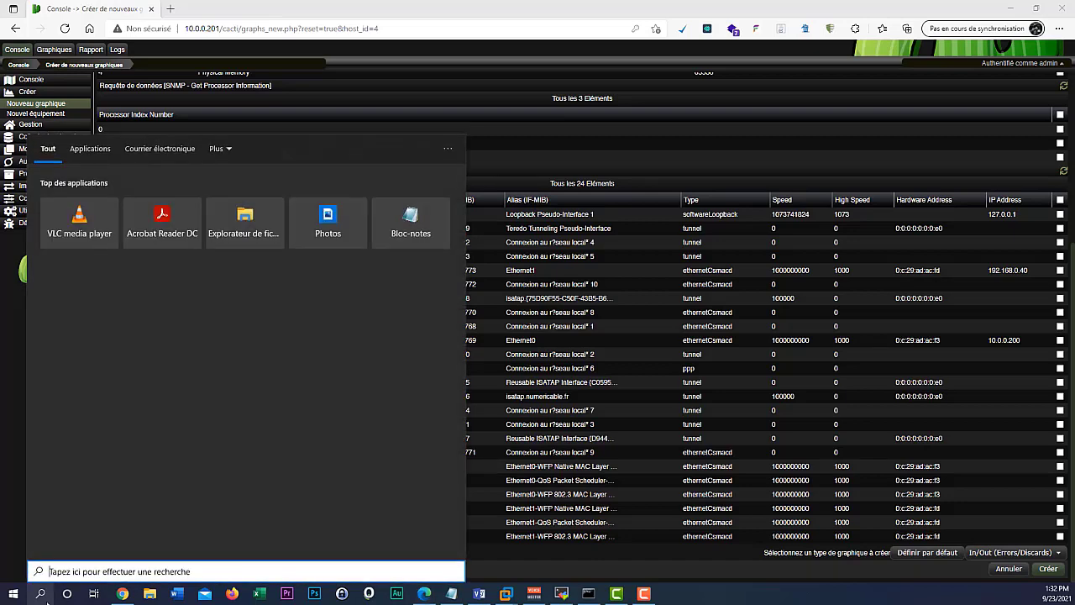
type("panne")
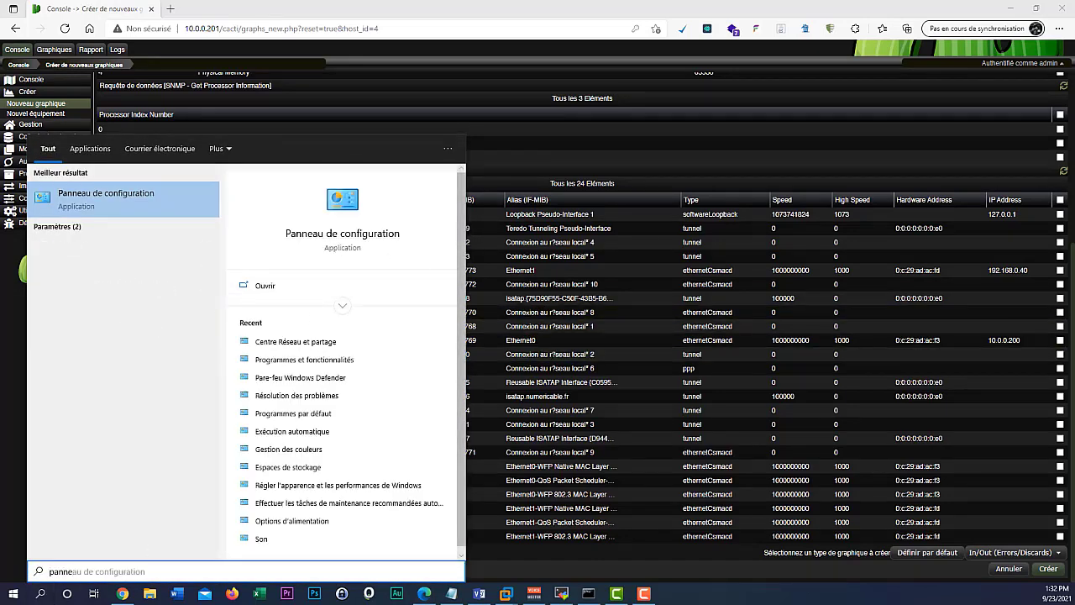
key("Escape")
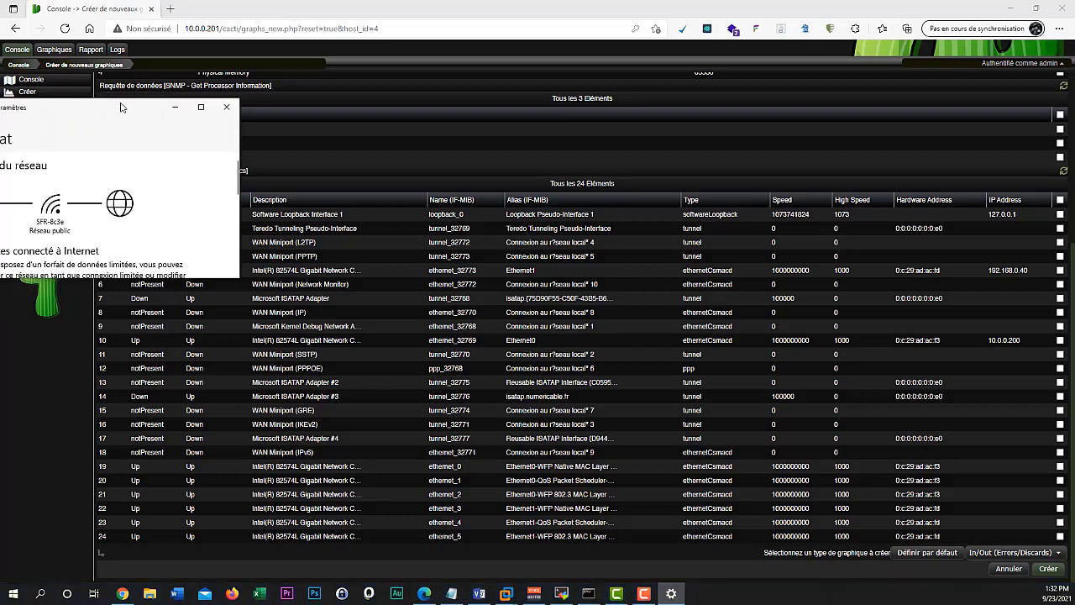
left_click(542, 90)
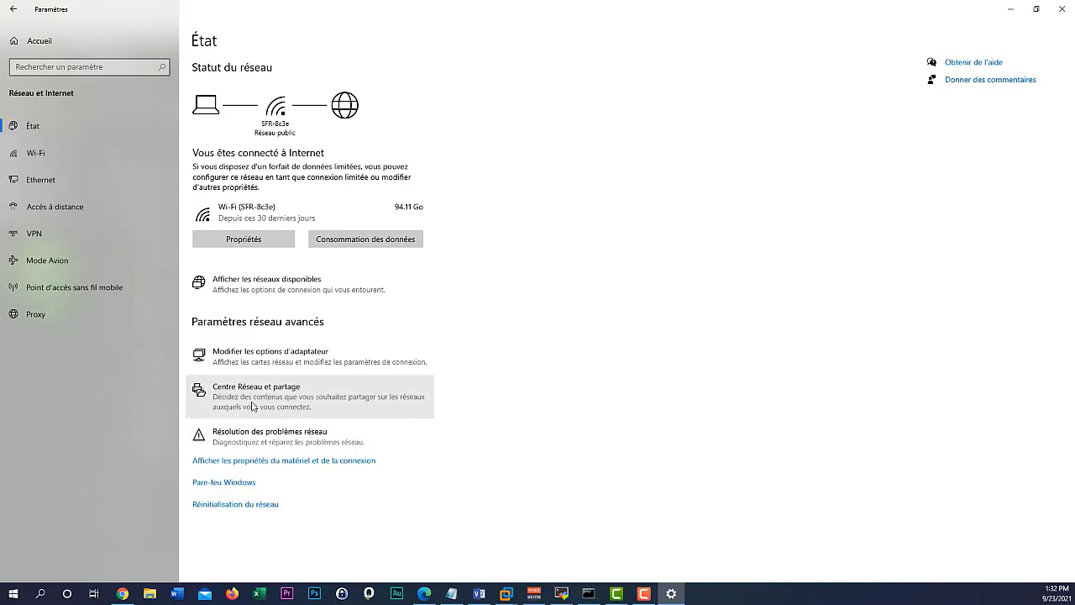
left_click(274, 399)
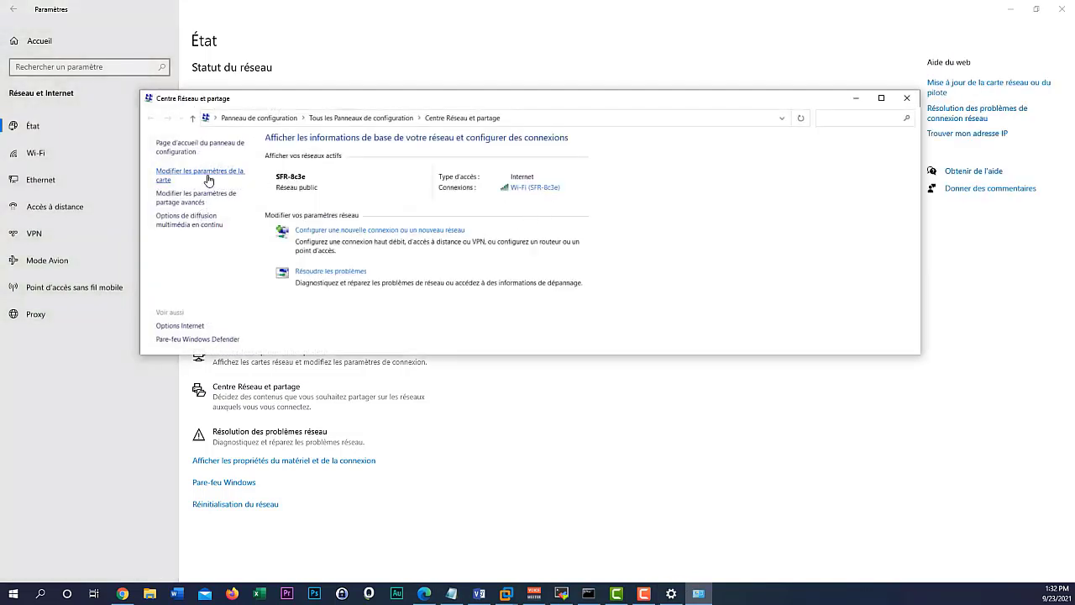
left_click(210, 178)
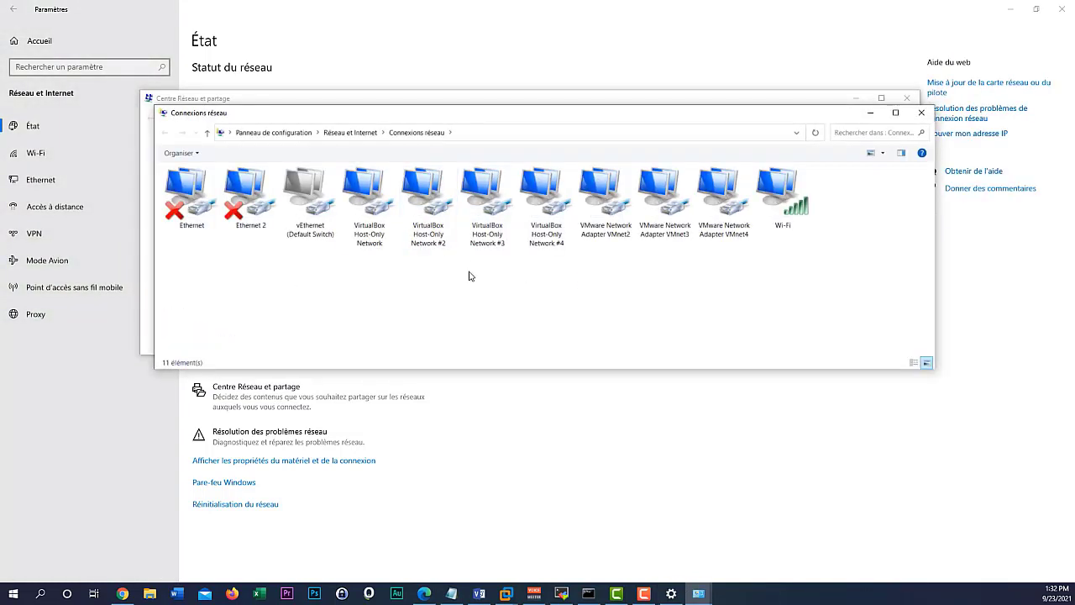
left_click_drag(390, 268, 760, 159)
left_click(922, 111)
left_click(907, 98)
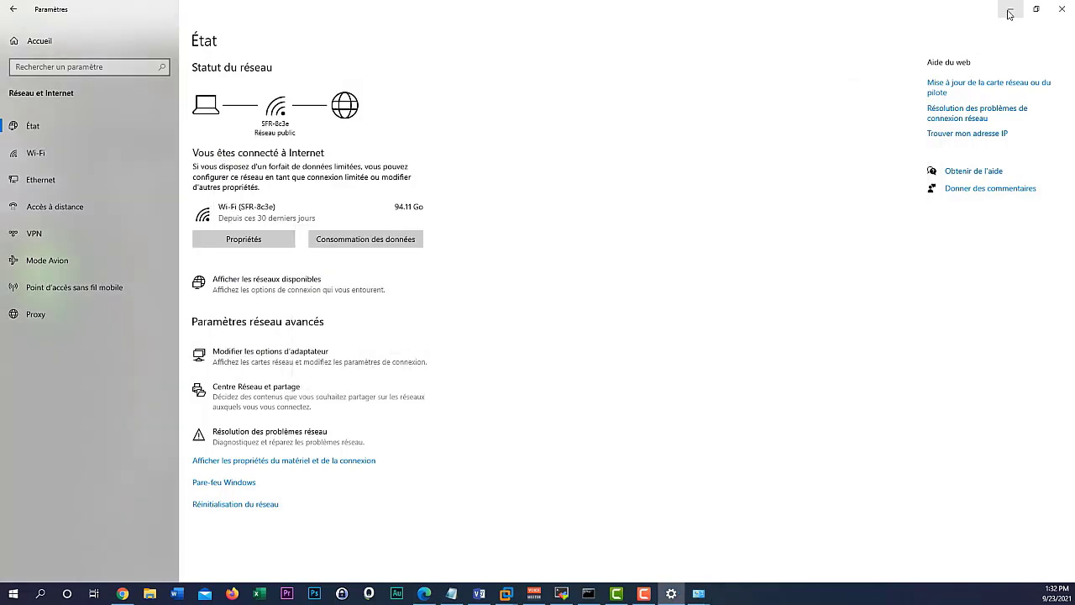
left_click(1010, 8)
- Select the Main Poller collector plus all mounted partitions, processors and interfaces of serveur AD for graph creation
scroll(303, 409, "up", 1)
scroll(302, 409, "up", 2)
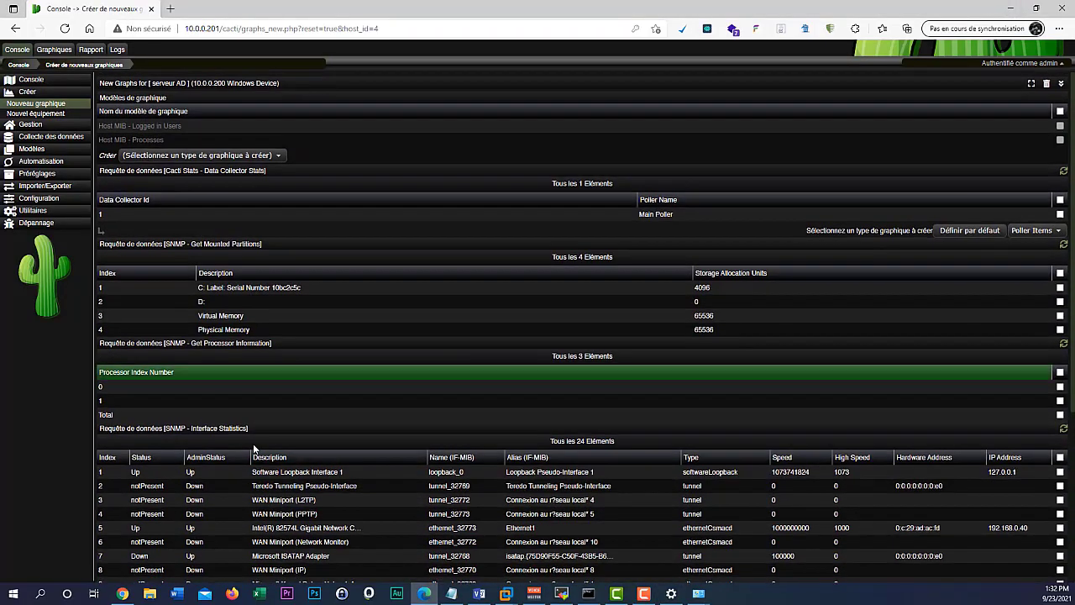
scroll(685, 400, "down", 3)
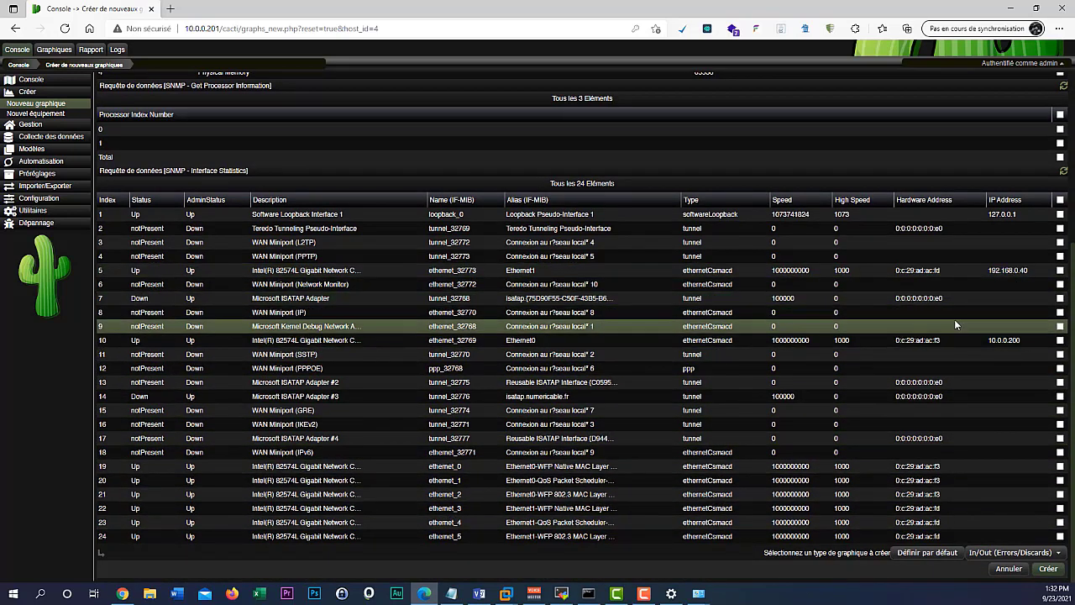
scroll(964, 323, "up", 3)
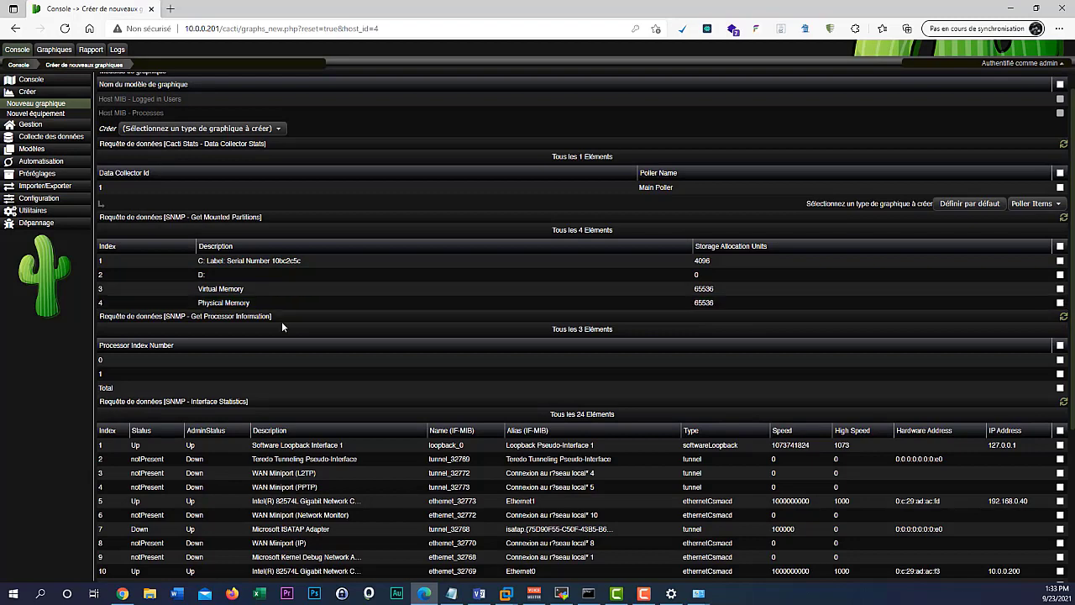
scroll(358, 318, "up", 1)
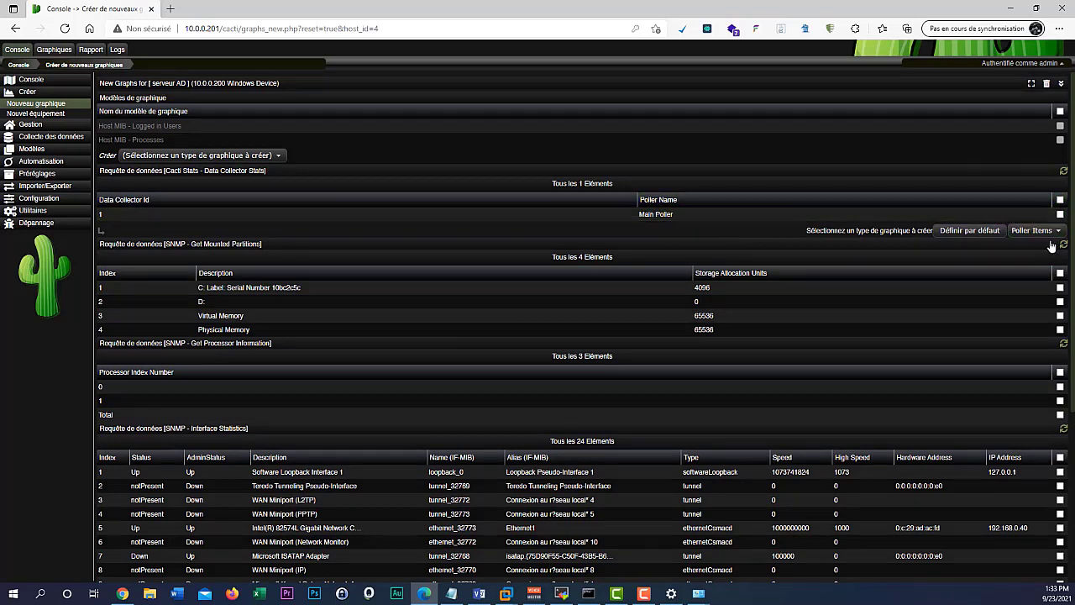
left_click(1060, 215)
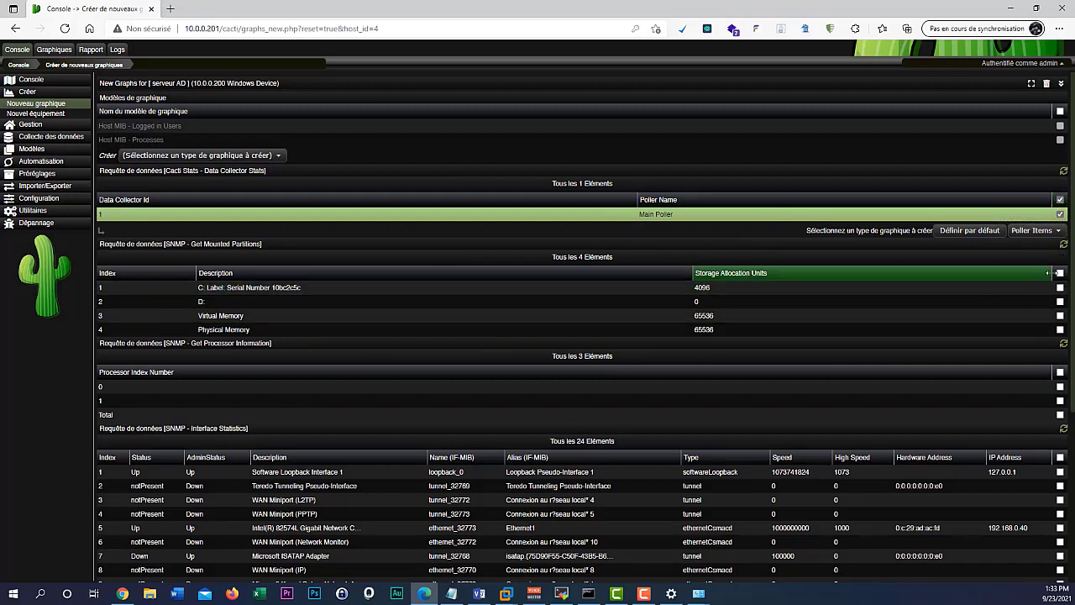
left_click(1059, 273)
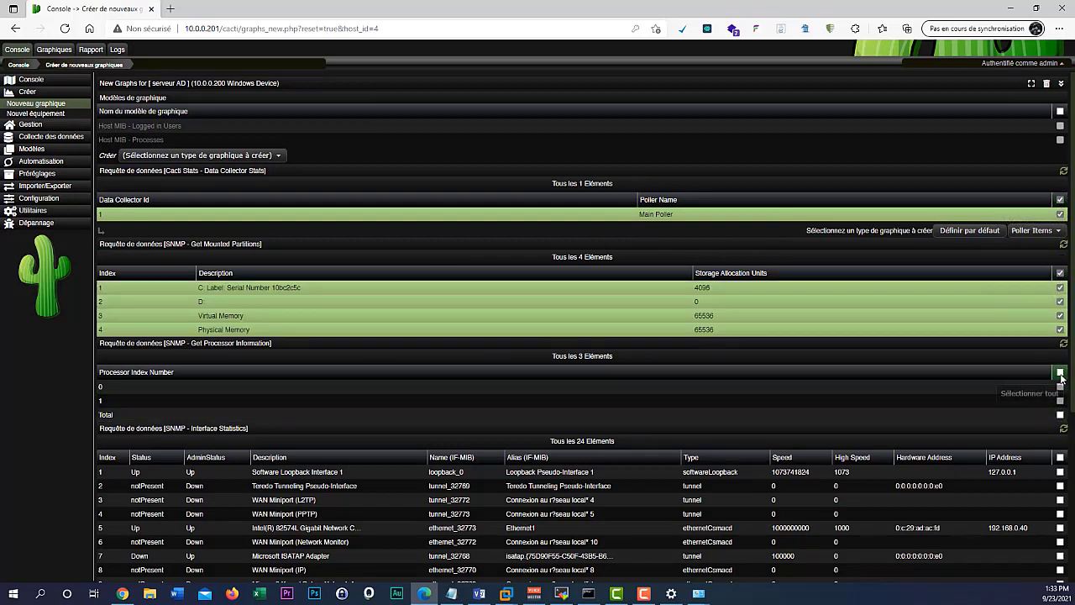
scroll(159, 420, "down", 2)
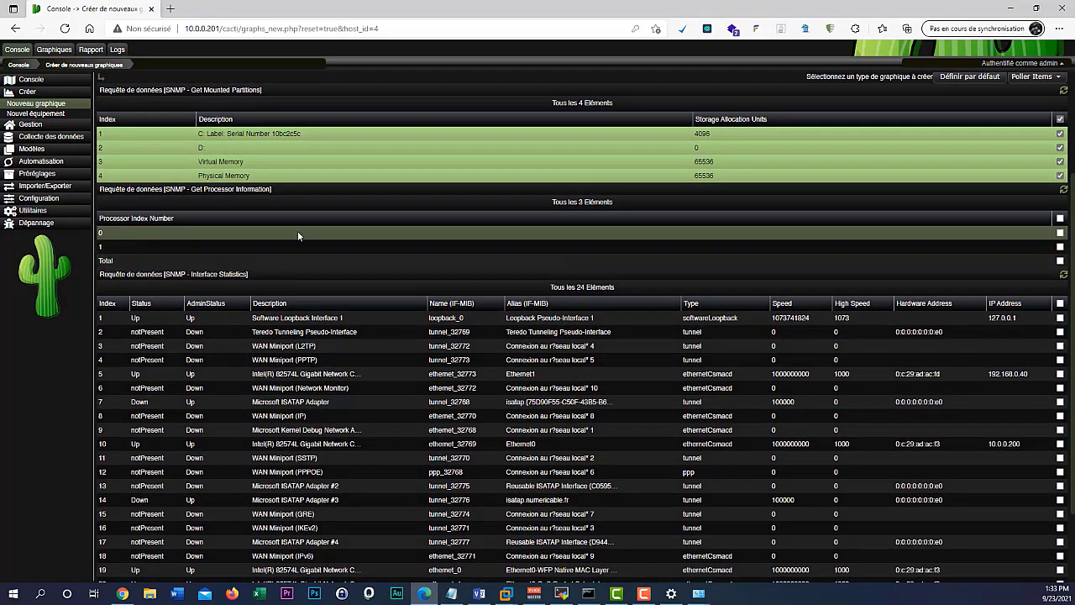
left_click(1060, 219)
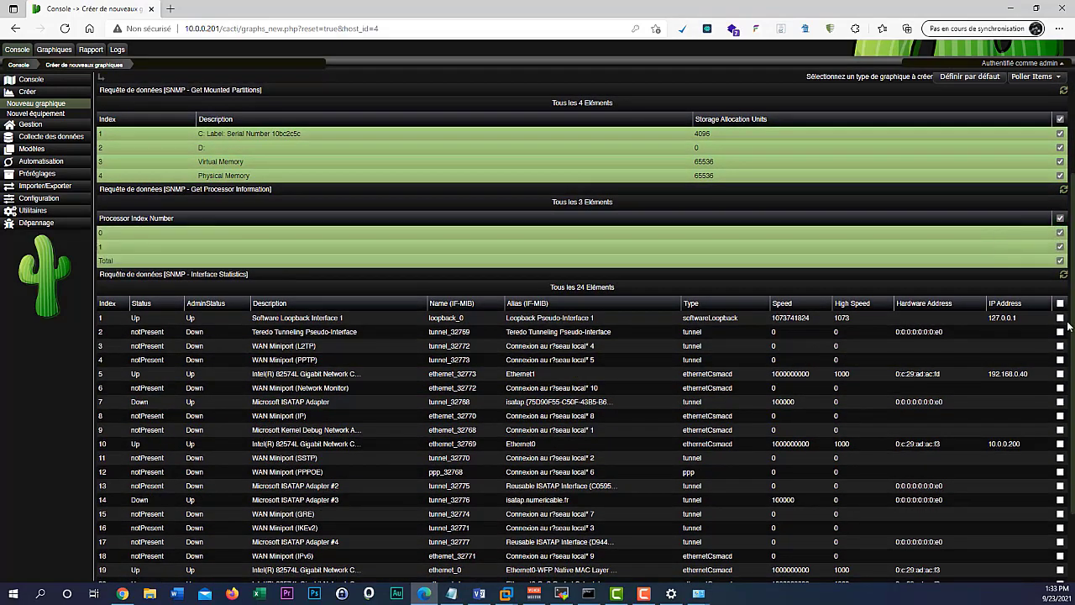
scroll(1008, 403, "down", 2)
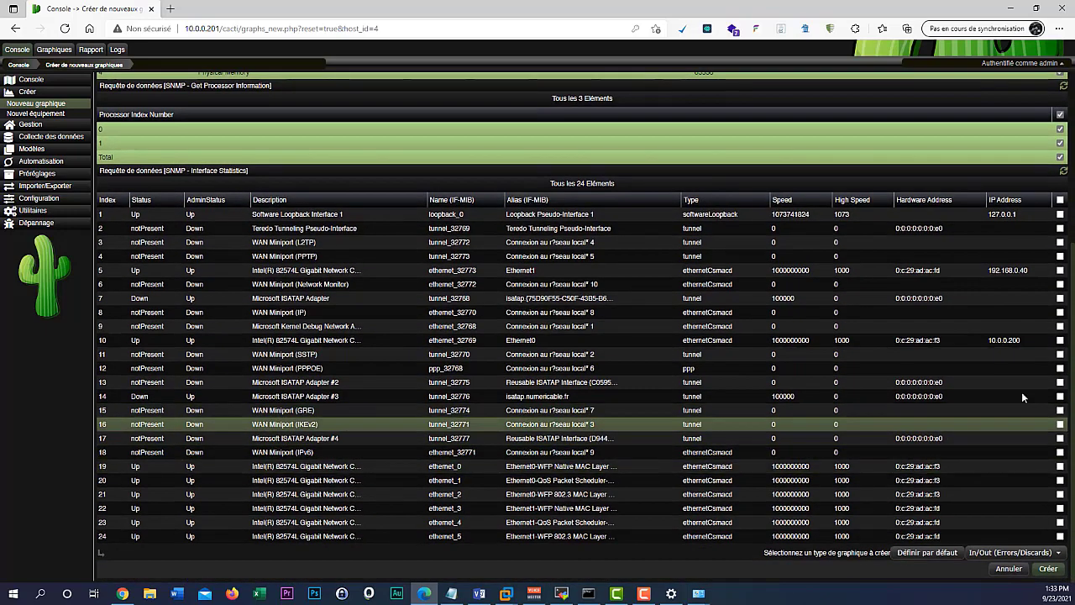
left_click(1060, 199)
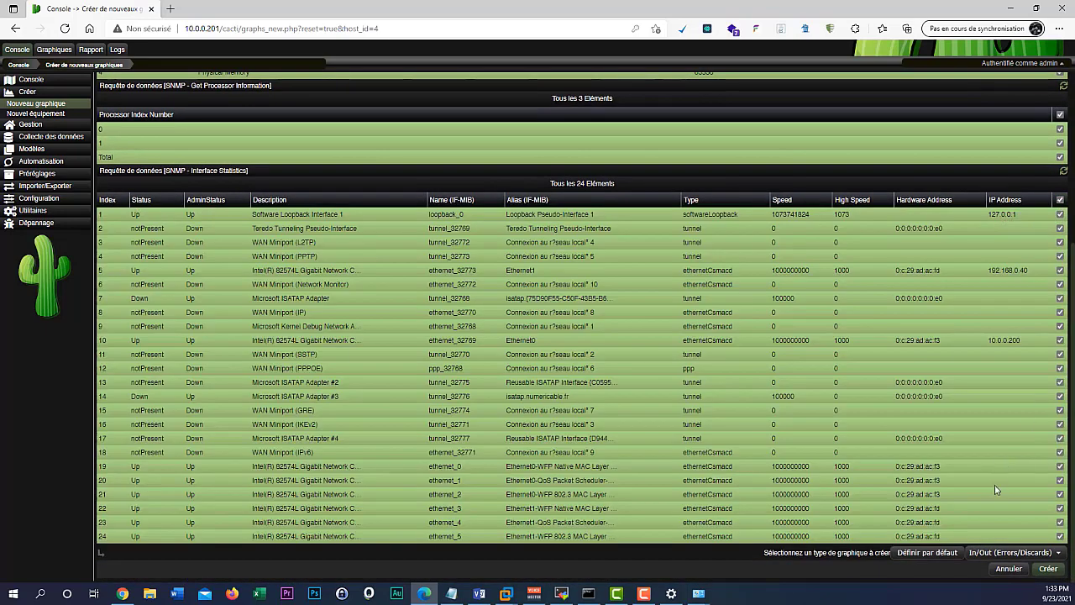
- Create the selected graphs with In/Out (Errors/Discards) for the interfaces, keeping the Red (FF0000) CPU legend and 5 Minute Collection profile
left_click(1030, 555)
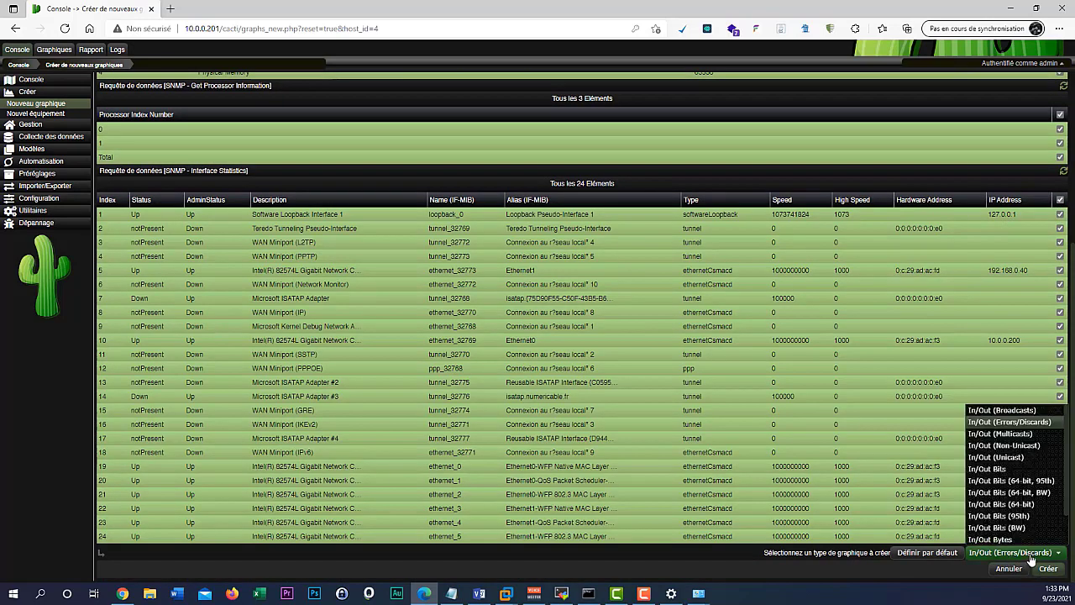
left_click(1032, 556)
left_click(1050, 570)
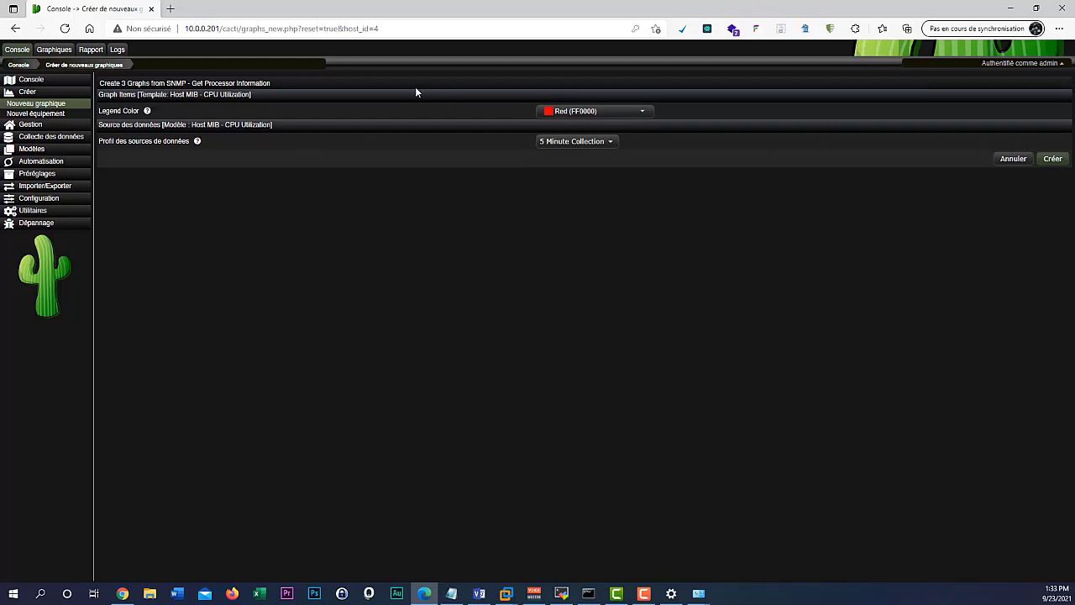
left_click(1052, 160)
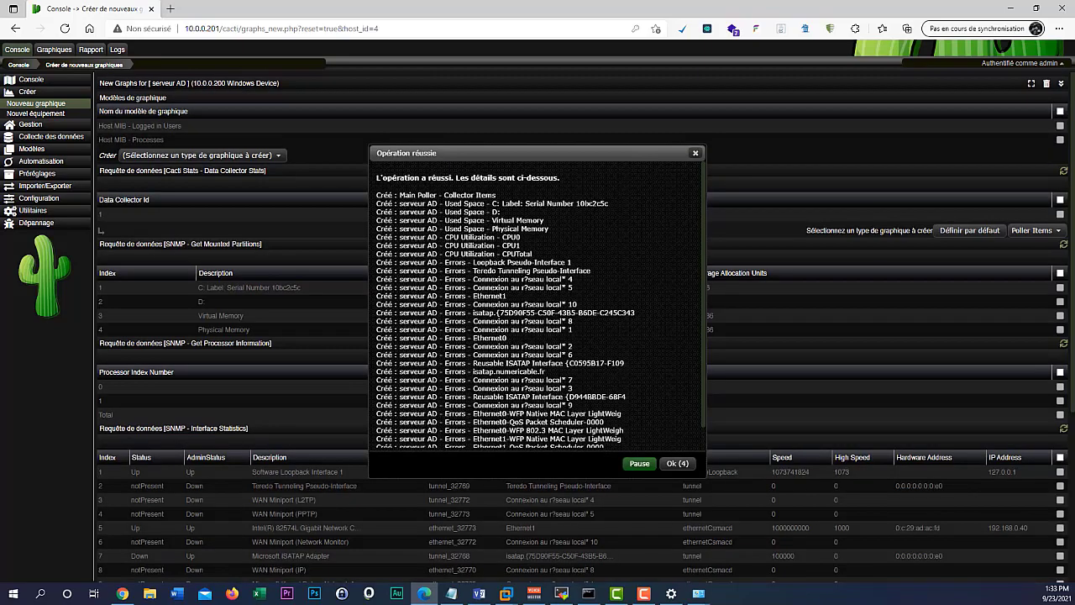
- Review all data queries on the serveur AD new graph page, then go to the graphs view
scroll(538, 311, "down", 1)
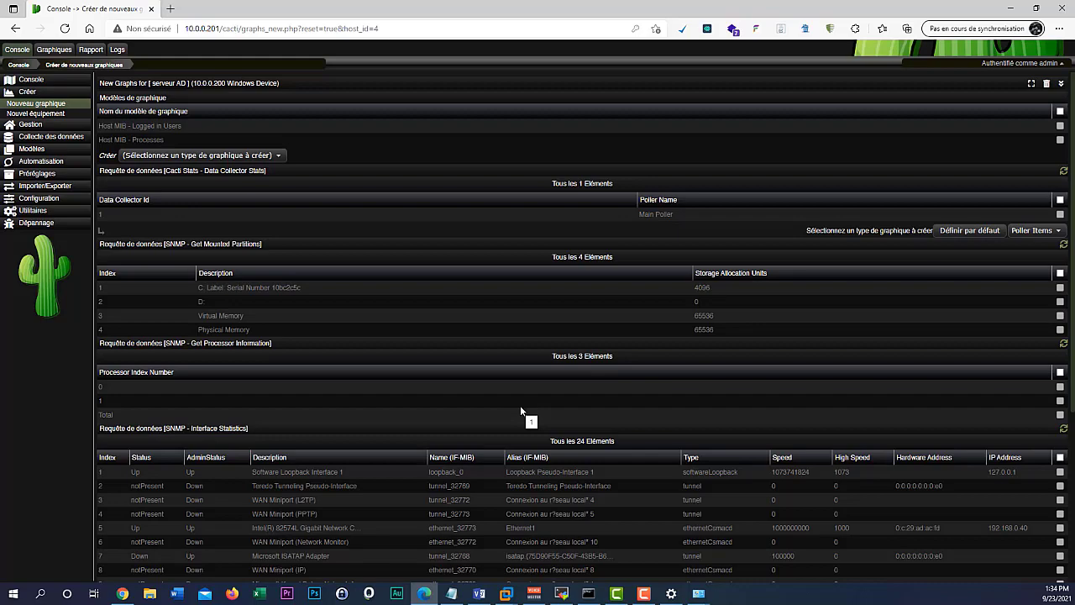
scroll(506, 358, "down", 3)
scroll(506, 358, "up", 3)
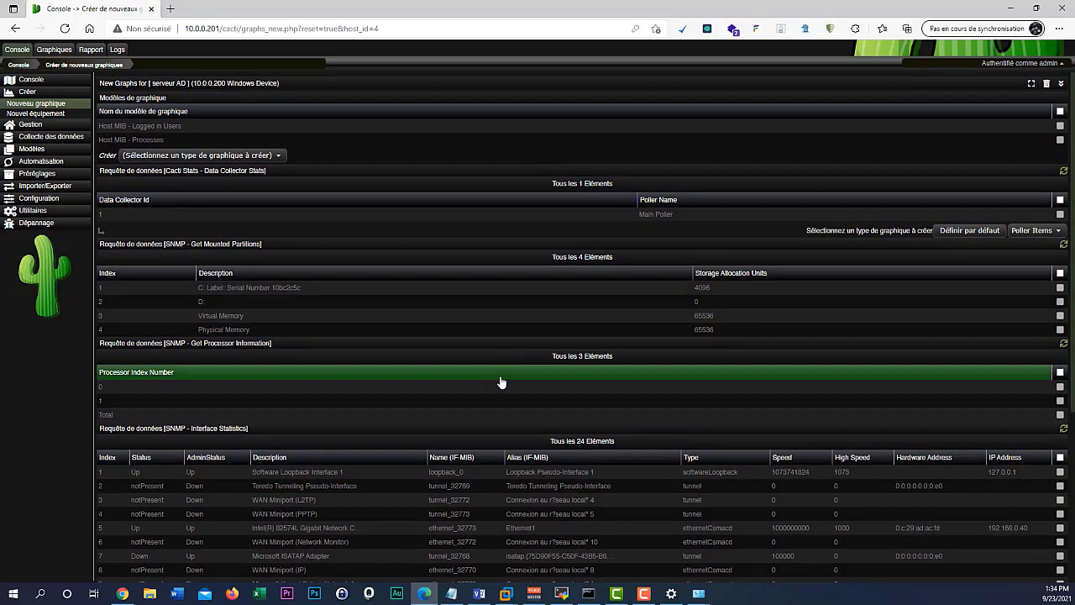
scroll(499, 384, "down", 3)
scroll(498, 388, "up", 3)
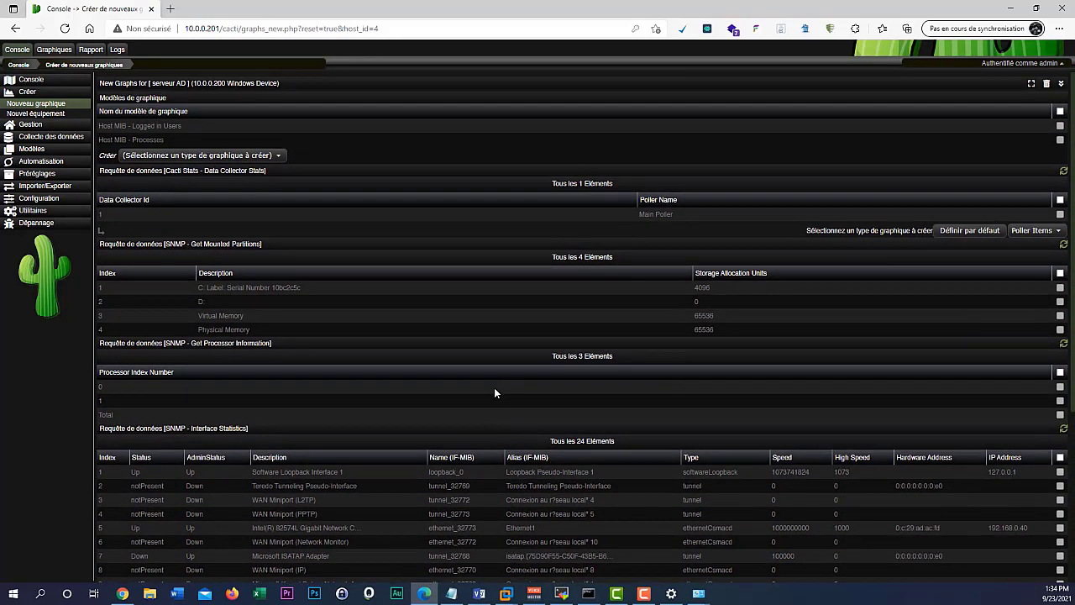
scroll(500, 420, "down", 3)
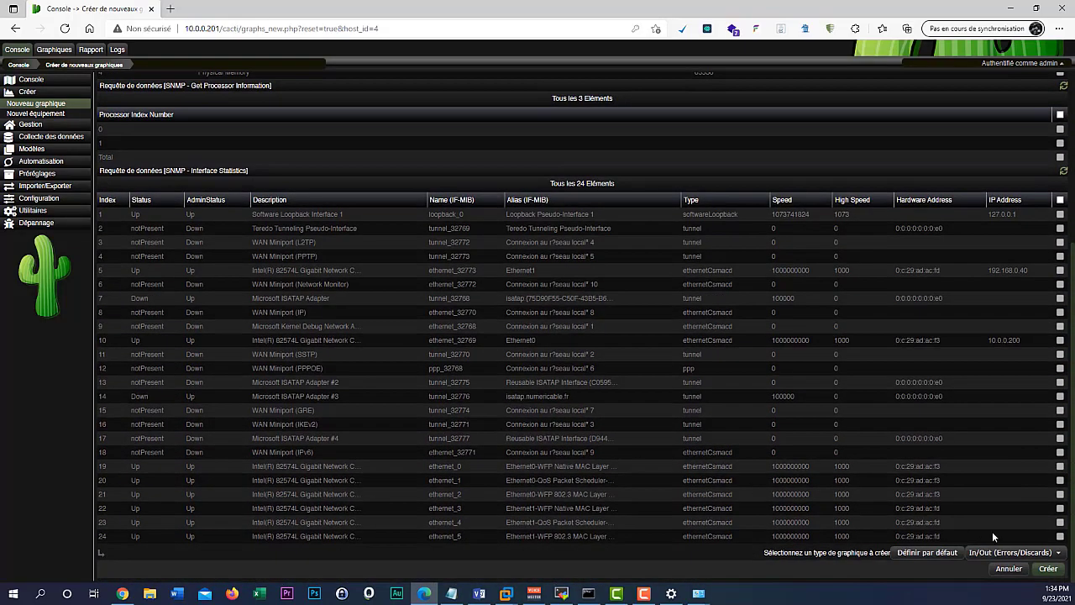
scroll(875, 463, "up", 2)
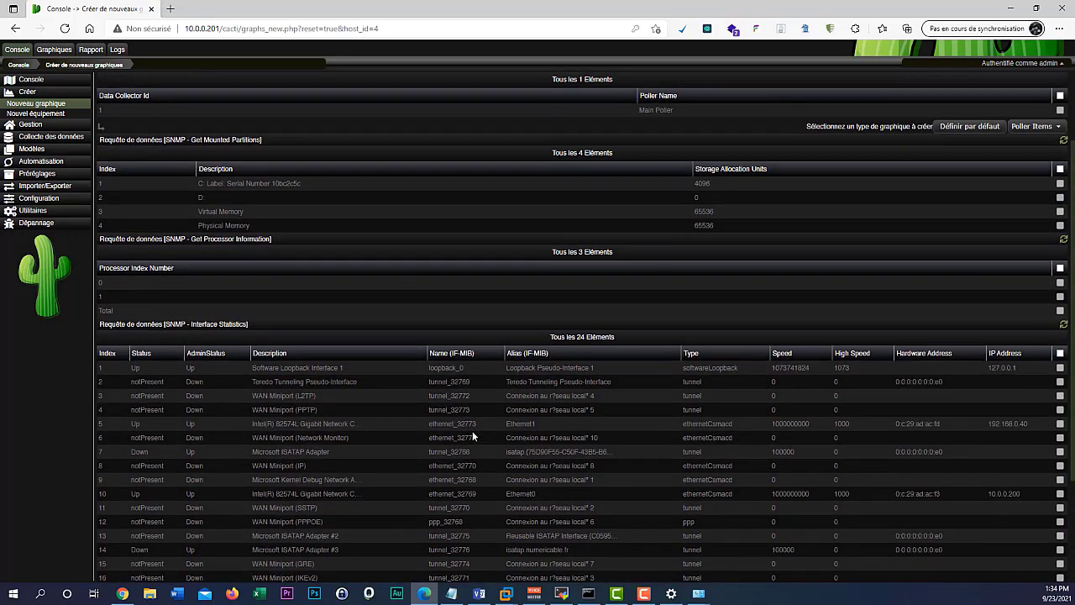
scroll(472, 430, "up", 2)
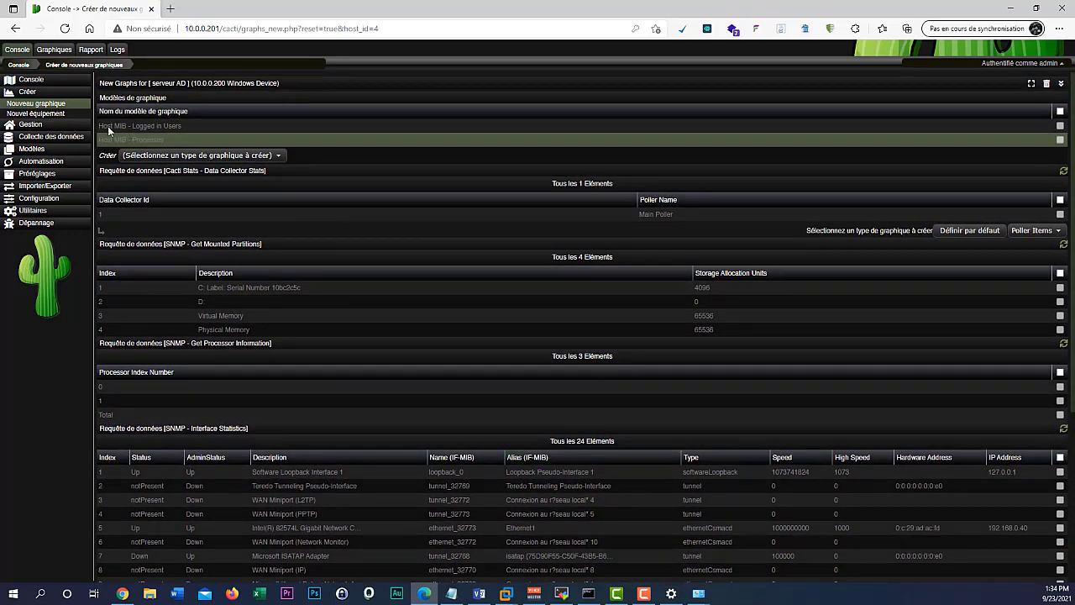
left_click(53, 49)
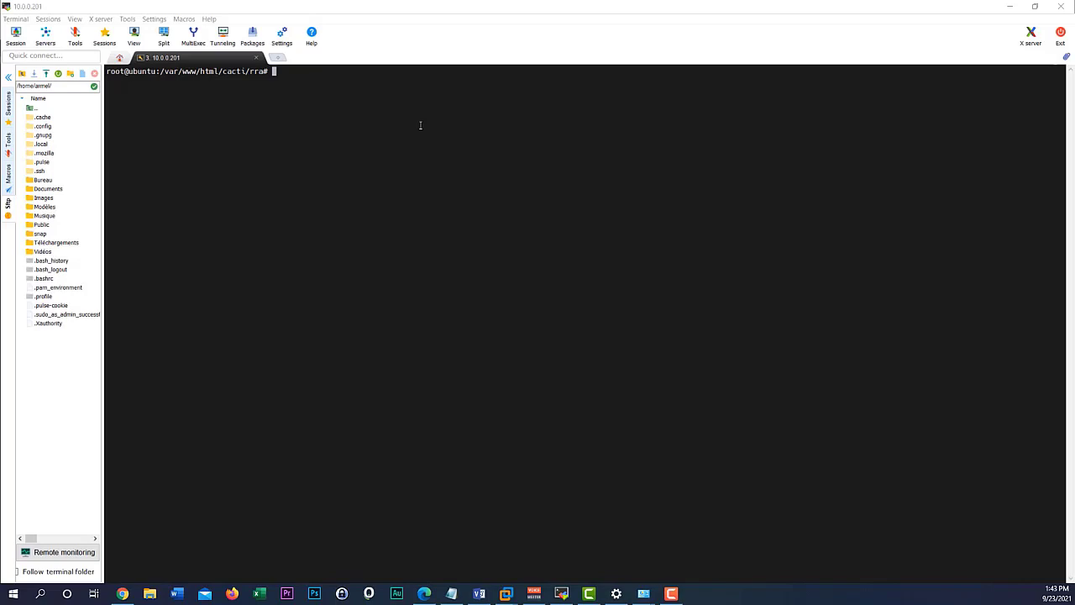
- In the MobaXterm session, list the cacti/rra directory and highlight the serveur_ad_hdd_used_111.rrd file
type("ls")
key("Return")
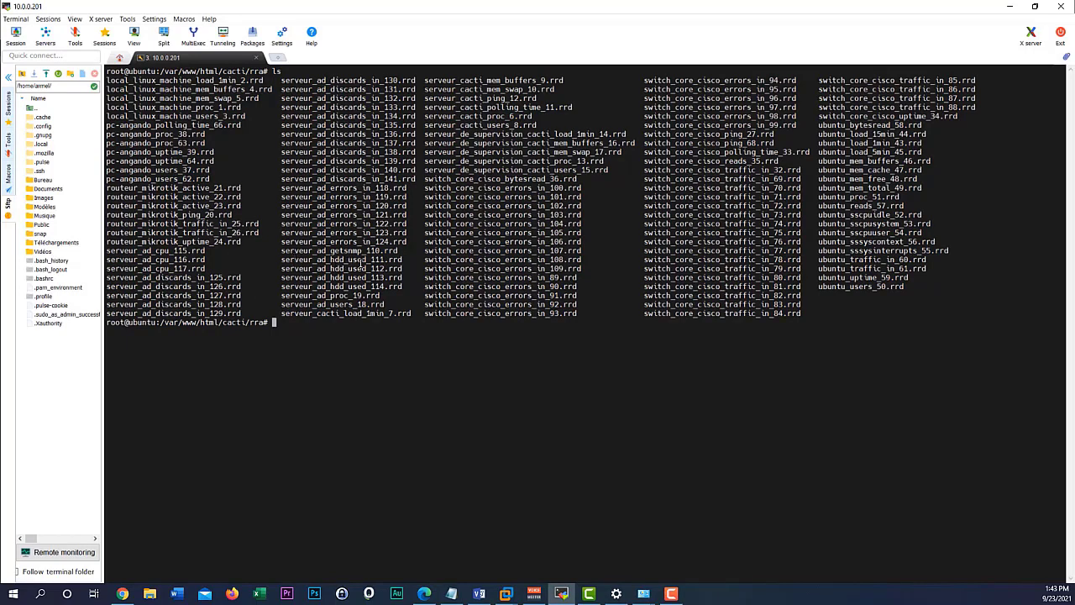
left_click_drag(404, 261, 283, 261)
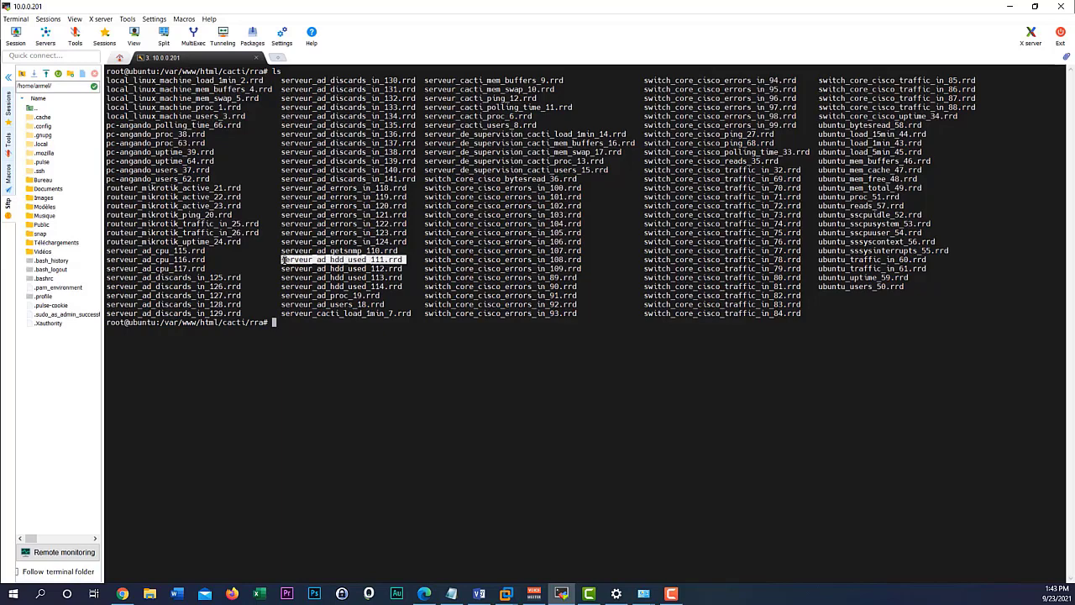
left_click(298, 325)
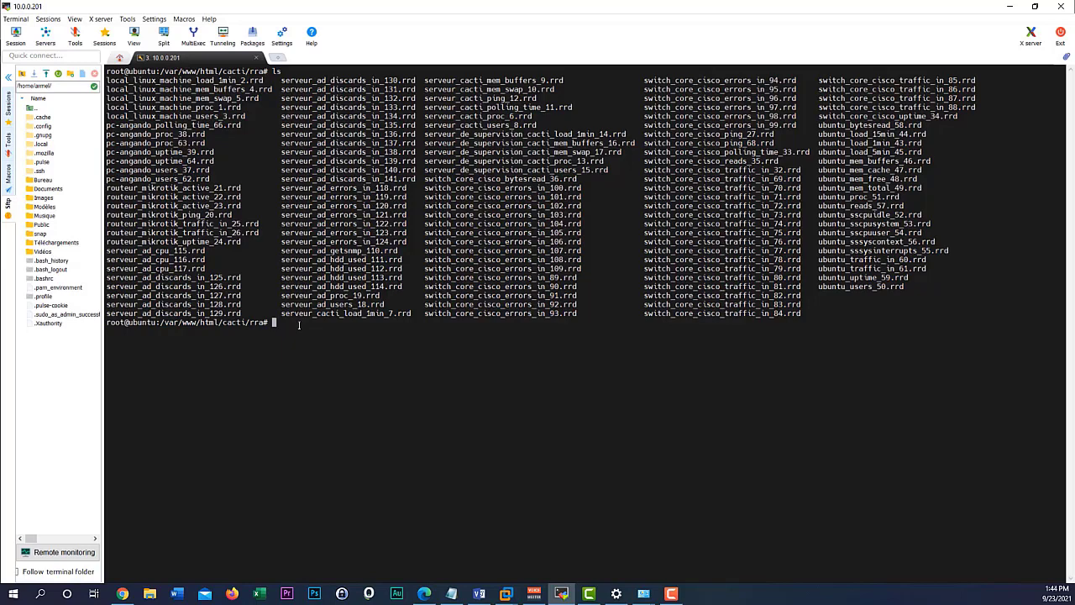
- Restart the cactid service with systemctl
type("systemctl restart cactid")
key("Return")
key("Return")
key("Return")
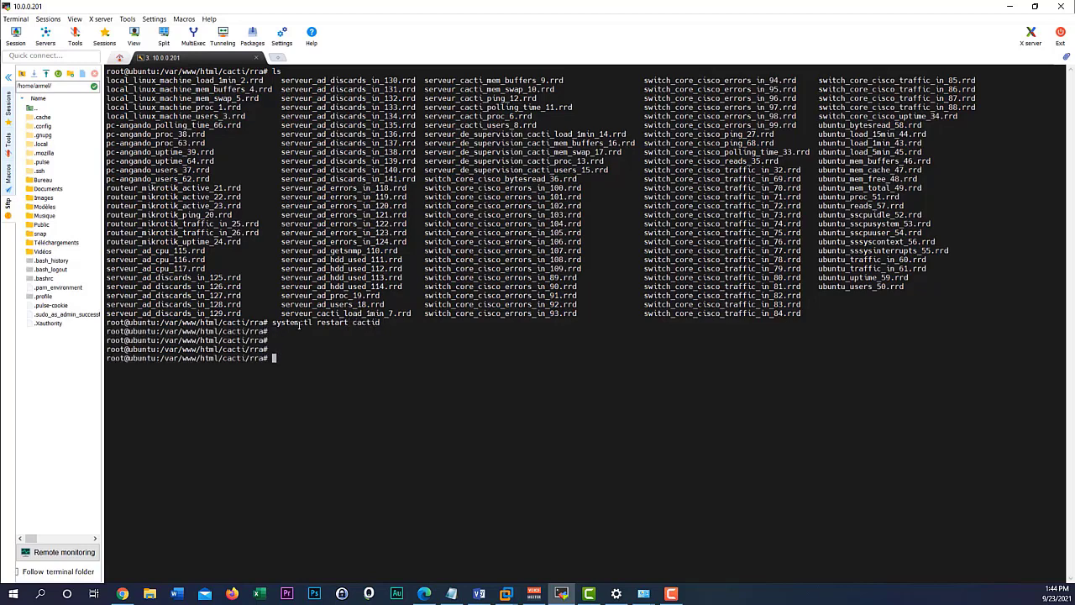
- List the rra directory once more and clear the terminal
type("ls")
key("Return")
type("clear")
key("Return")
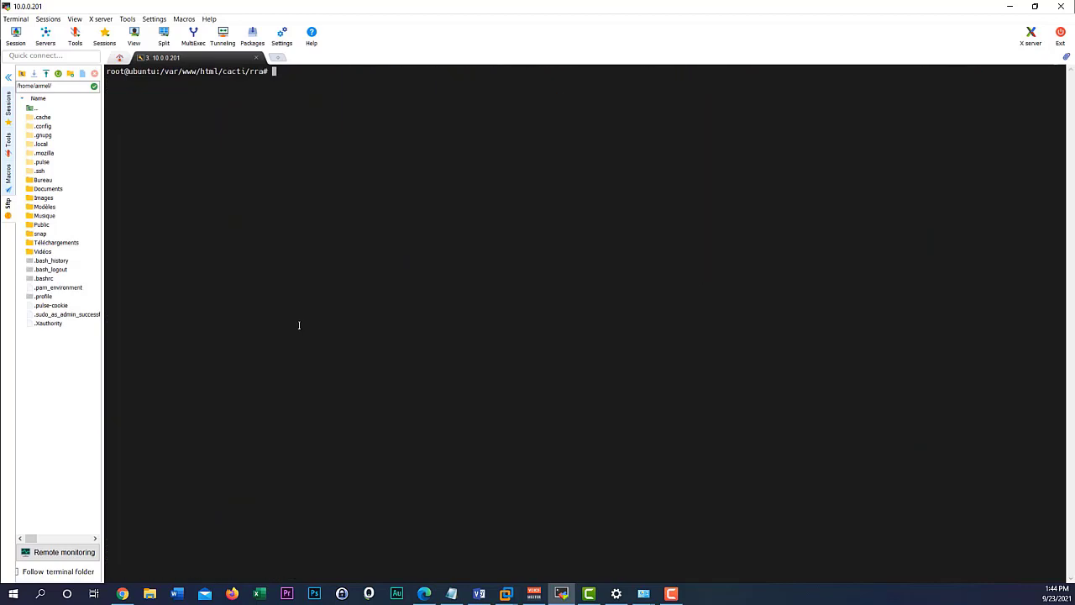
- Return to Cacti in the browser, reload the serveur AD graphs and browse their first page
left_click(1011, 10)
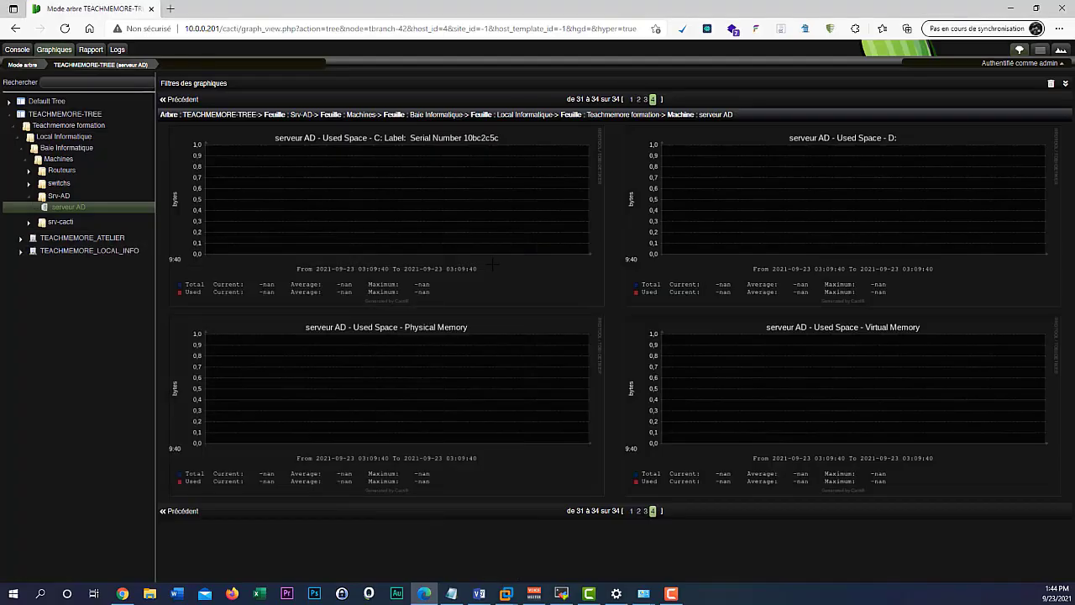
left_click(65, 31)
left_click(630, 100)
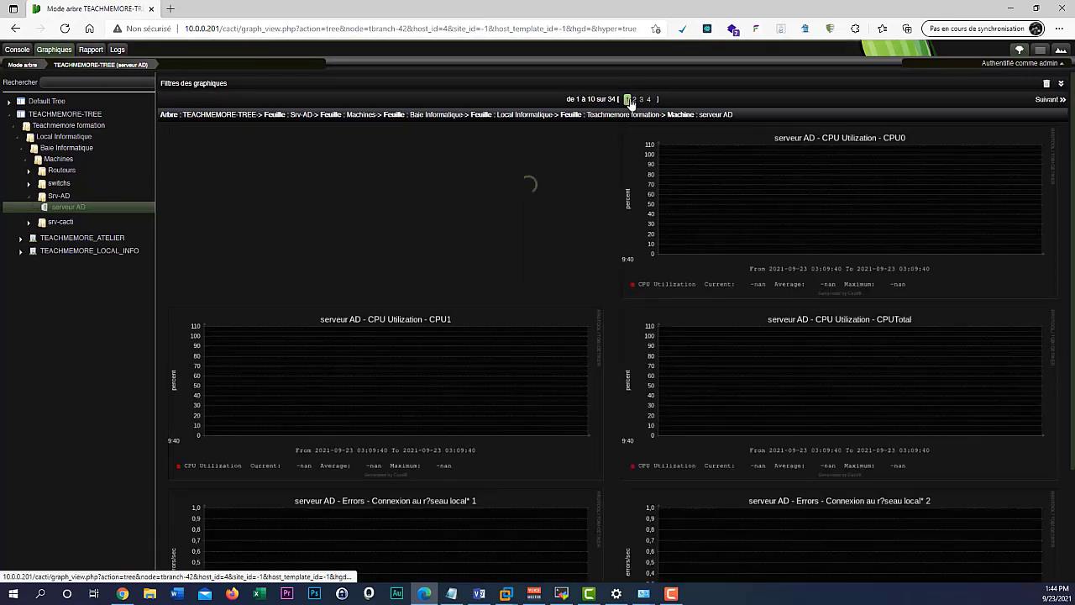
scroll(608, 267, "down", 6)
scroll(608, 270, "up", 6)
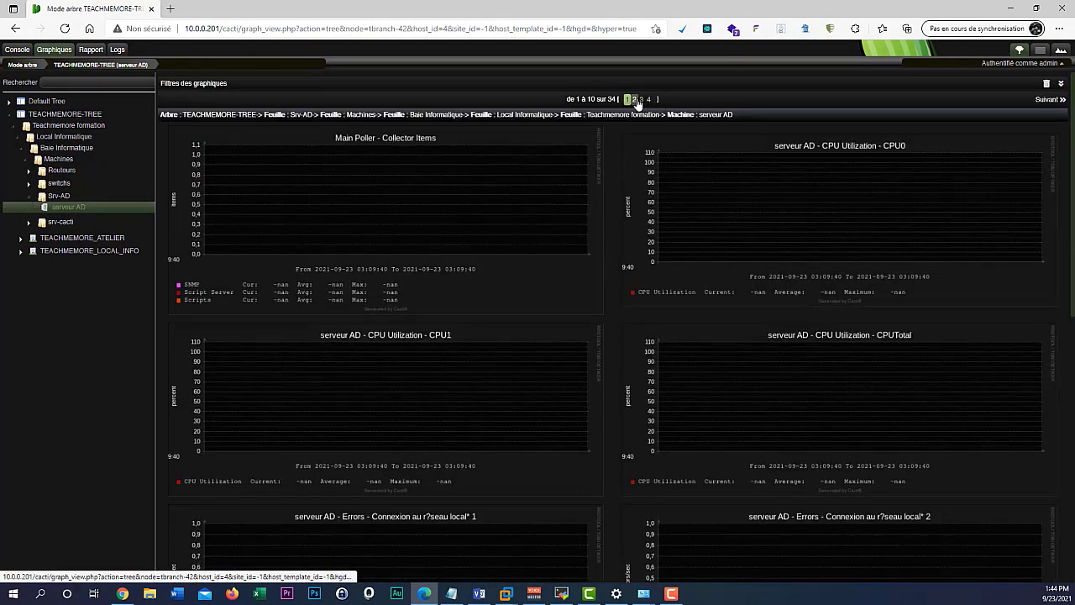
- Look through pages 2, 3 and 4 of the serveur AD graphs, then recheck the first page
left_click(637, 99)
scroll(686, 323, "down", 6)
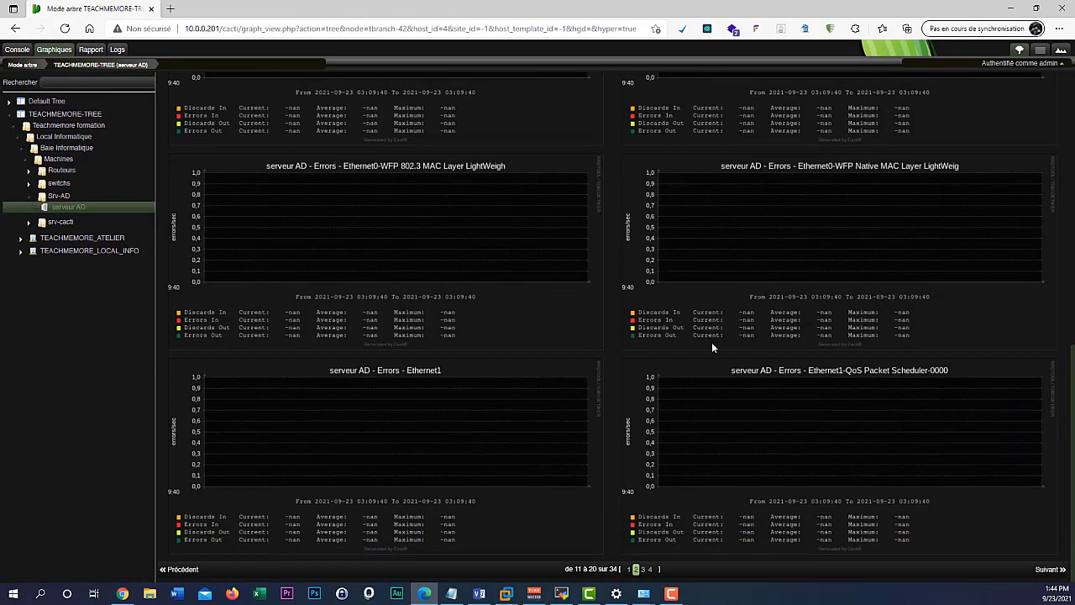
scroll(729, 356, "up", 6)
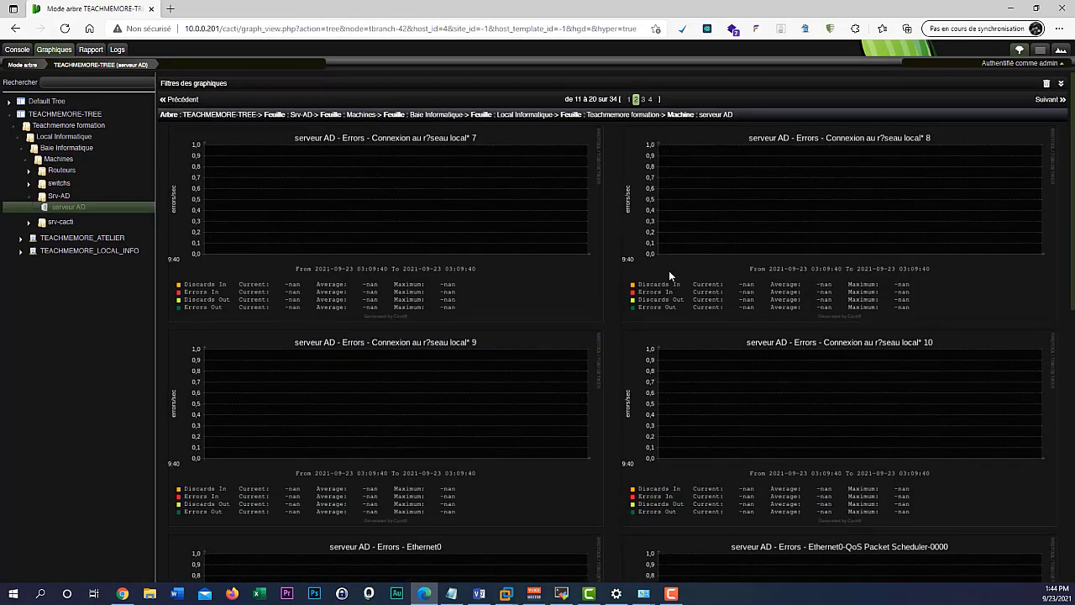
left_click(643, 100)
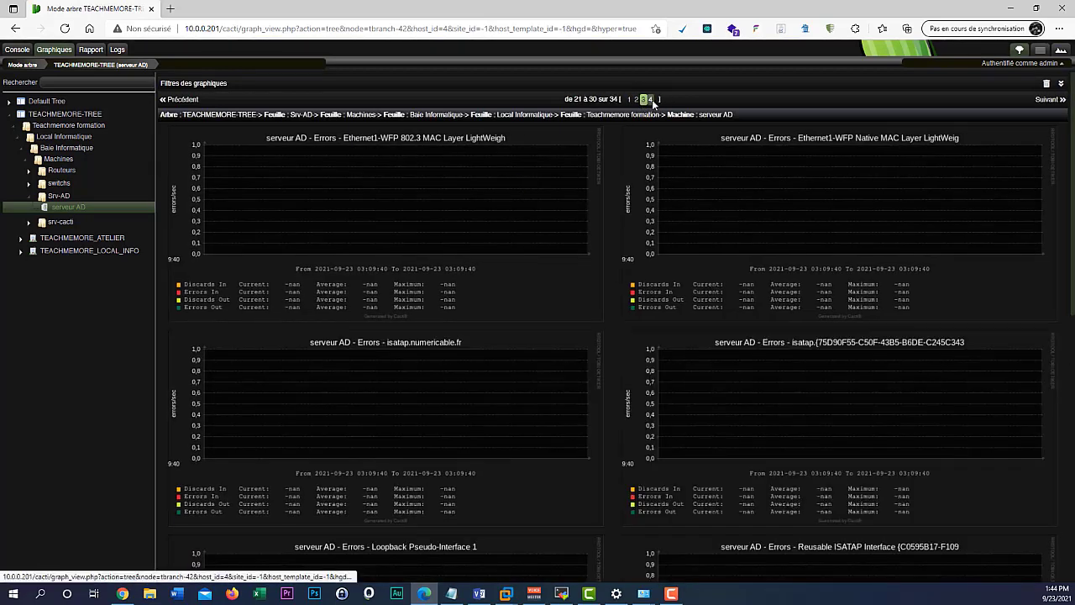
left_click(651, 100)
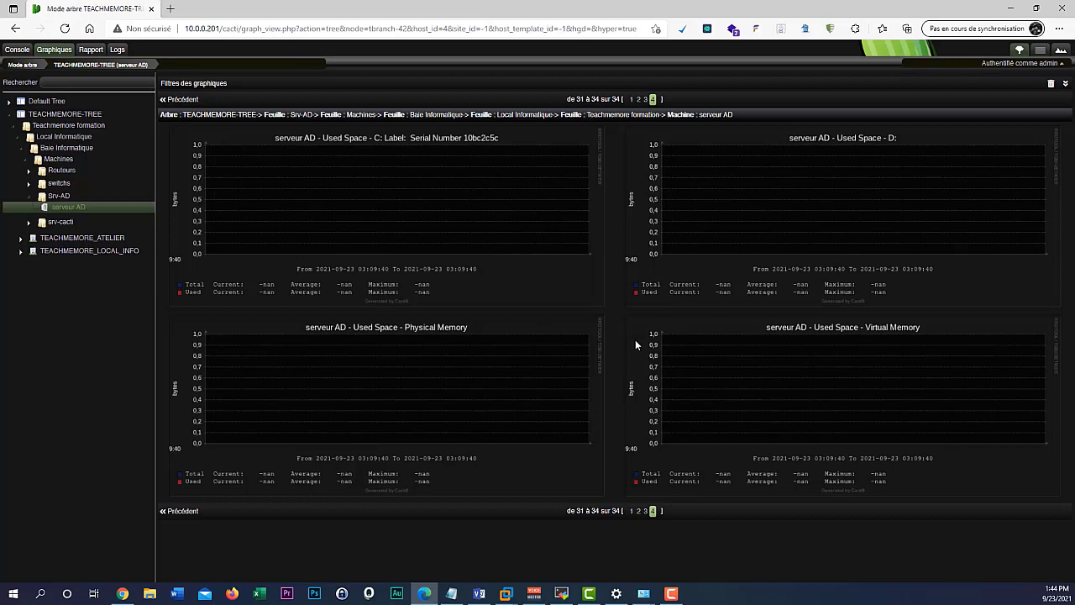
left_click(632, 99)
scroll(588, 332, "down", 6)
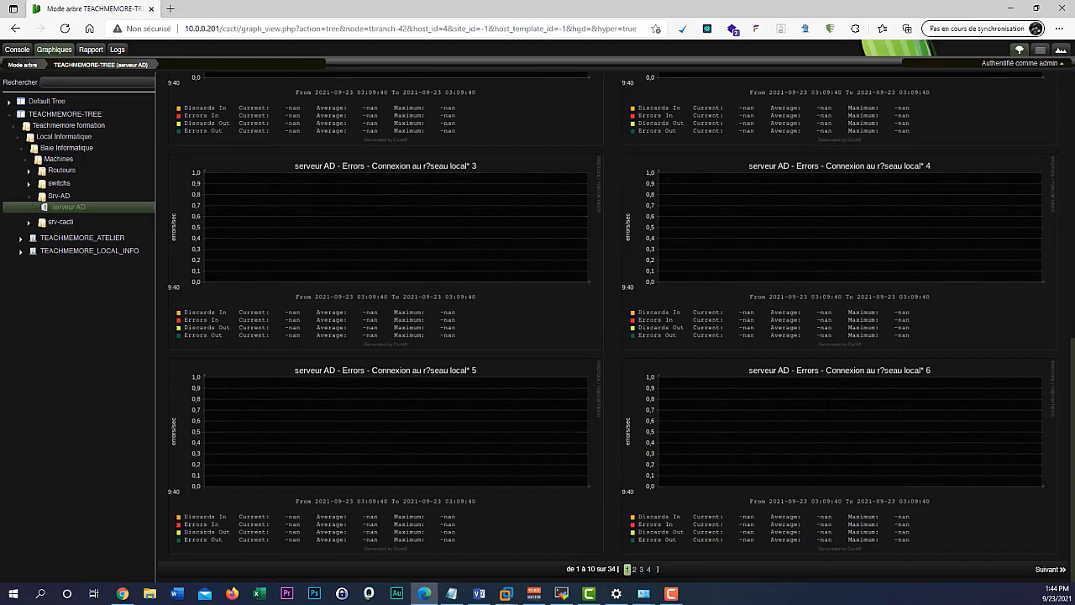
scroll(468, 322, "up", 6)
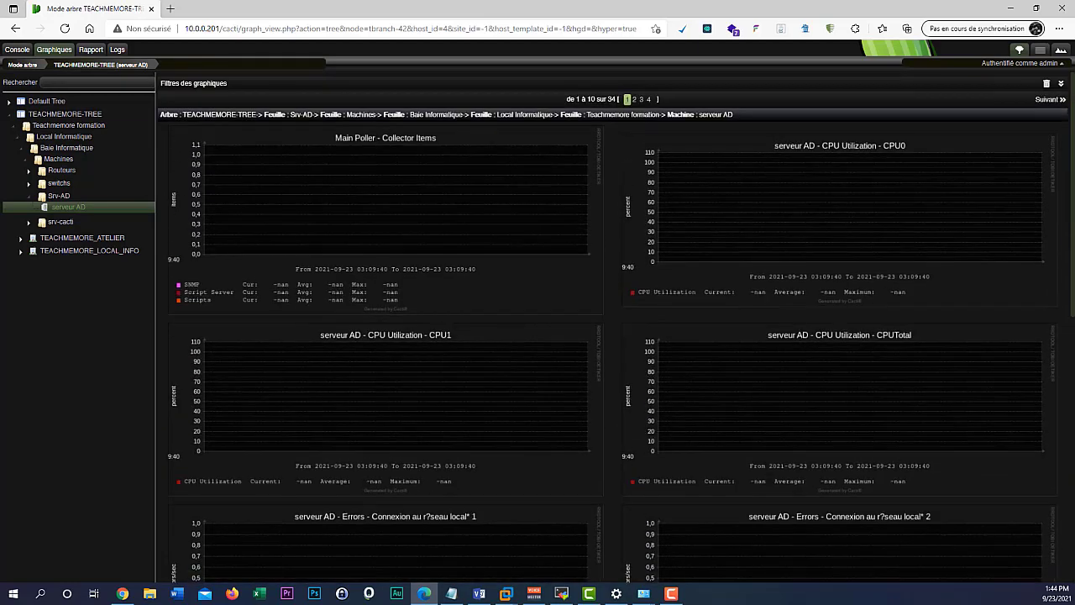
- Open the data sources of the serveur AD device from the console's device list
left_click(17, 50)
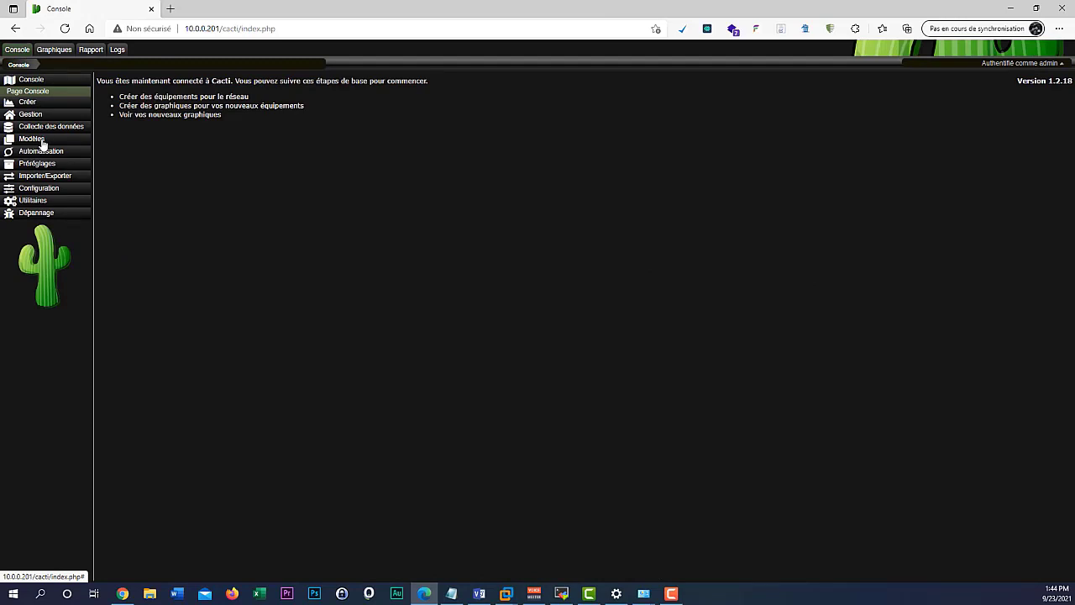
left_click(38, 113)
left_click(39, 118)
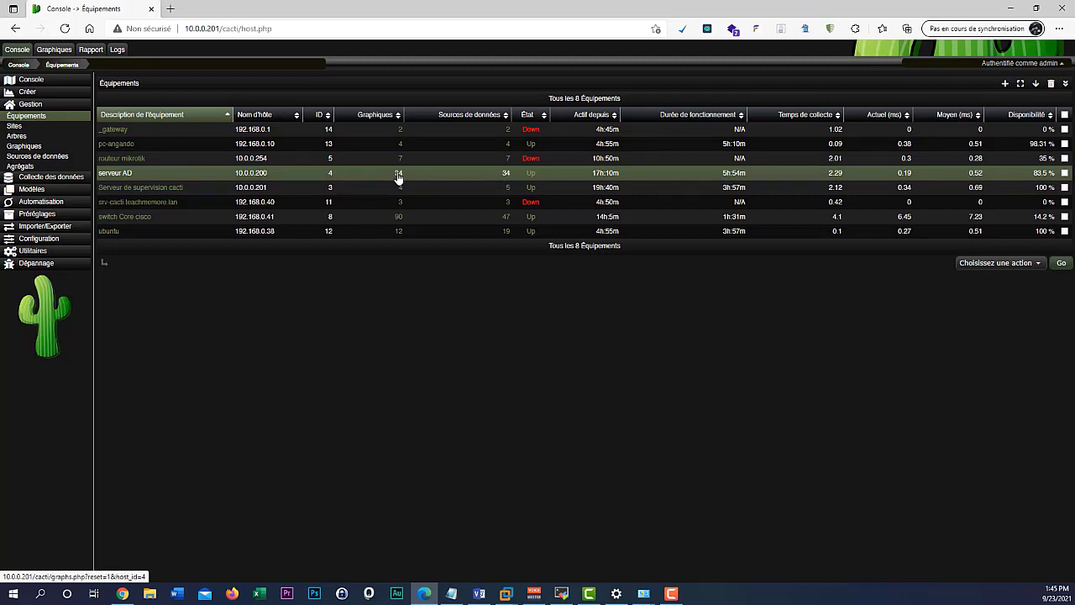
left_click(506, 177)
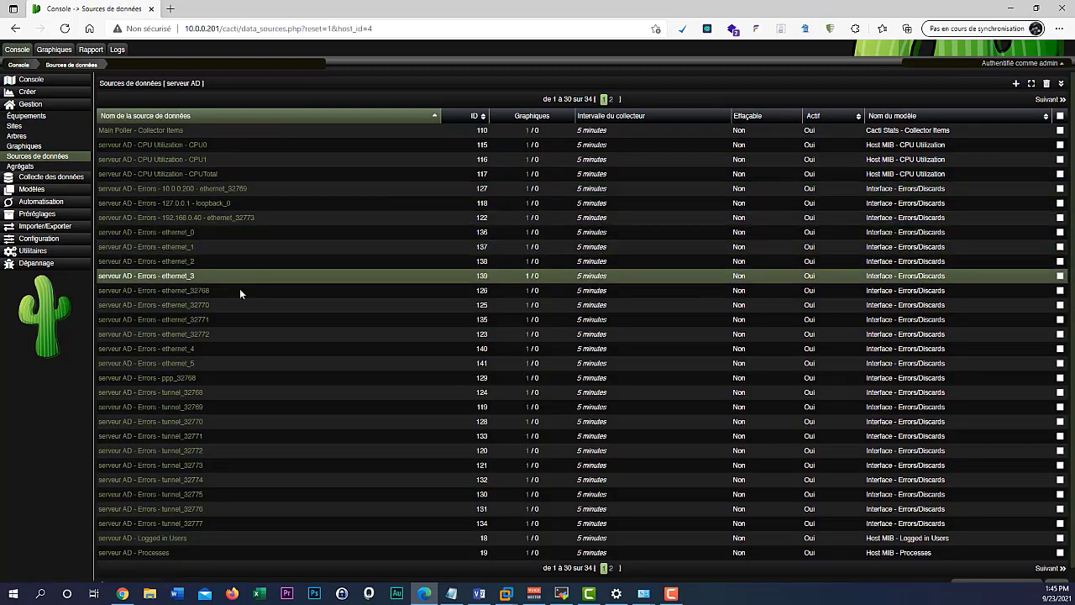
- Examine the serveur AD data sources, checking their graphs, collection interval, active status, templates and available bulk actions
scroll(168, 277, "down", 1)
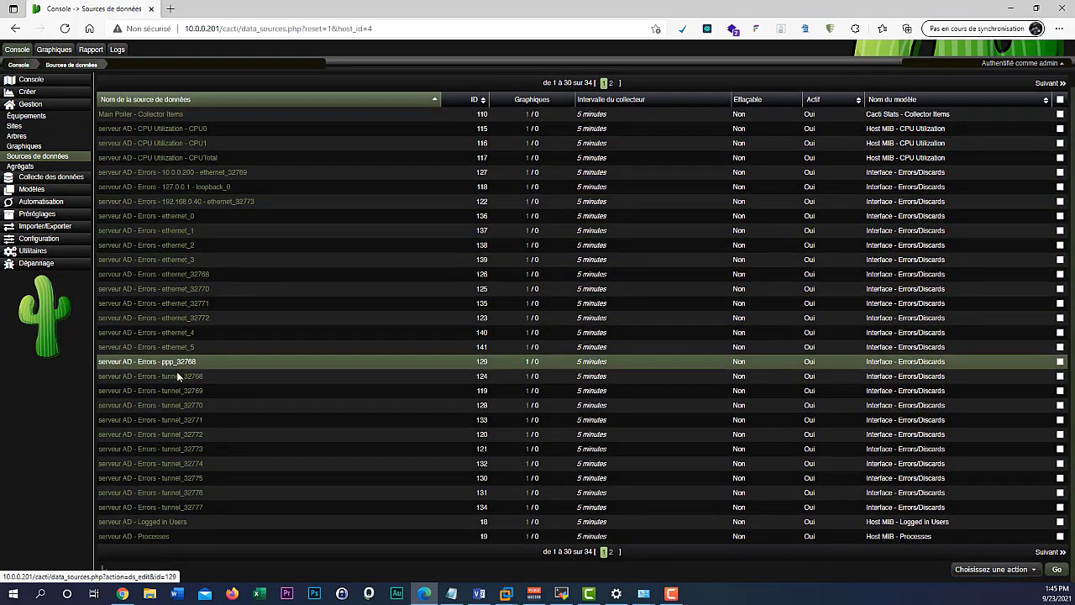
scroll(168, 437, "up", 1)
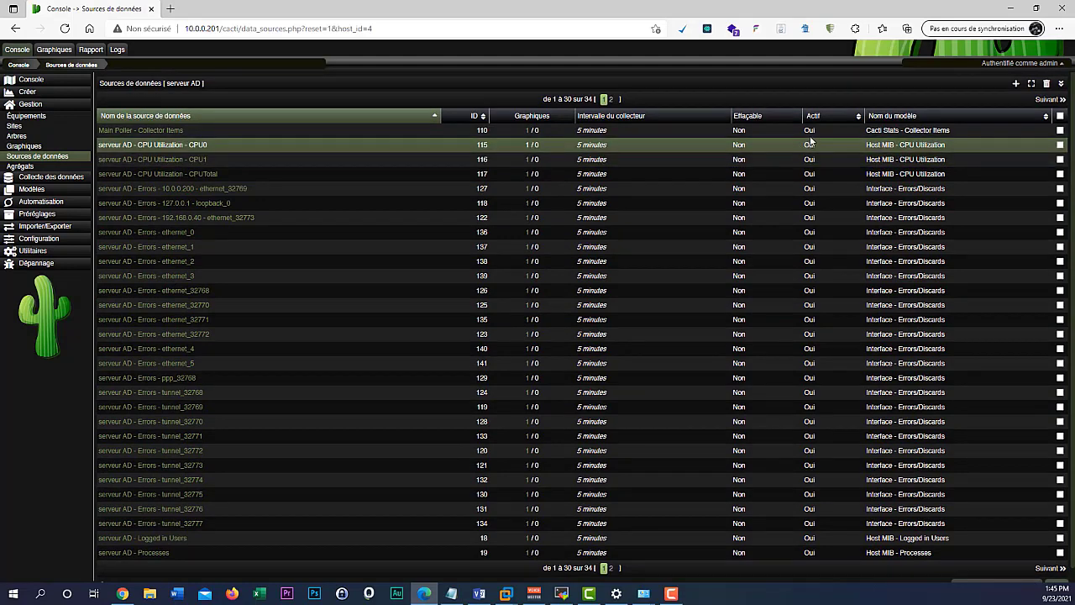
scroll(922, 393, "down", 1)
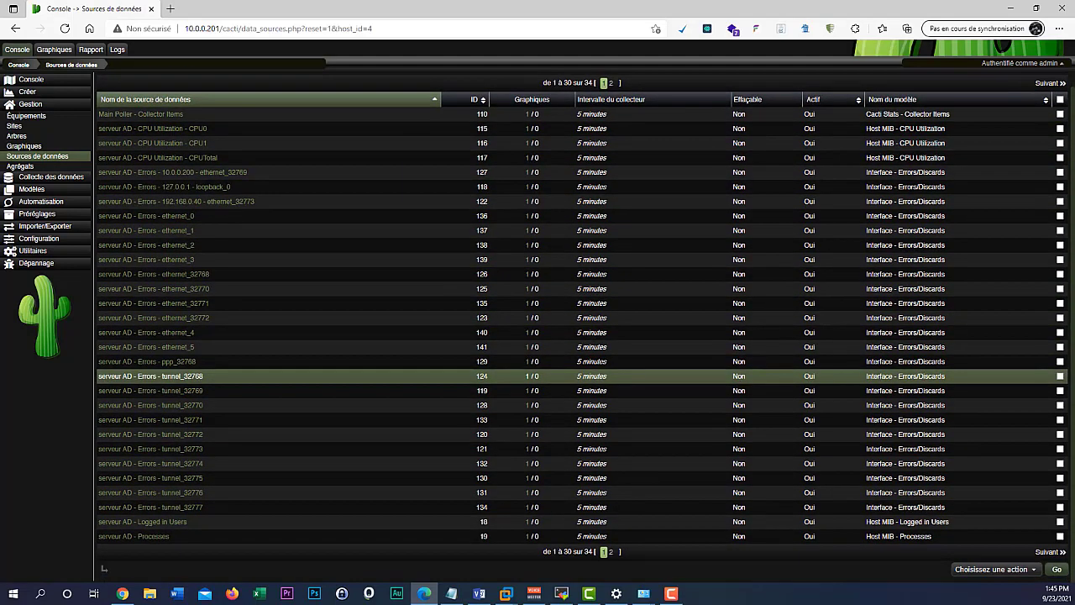
left_click(1019, 570)
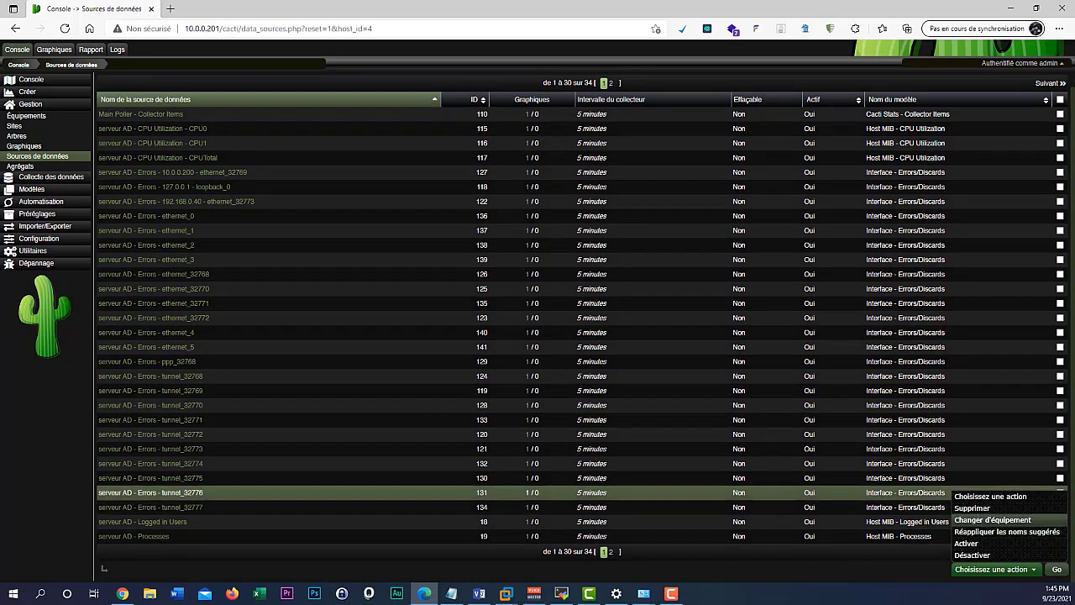
scroll(626, 263, "up", 1)
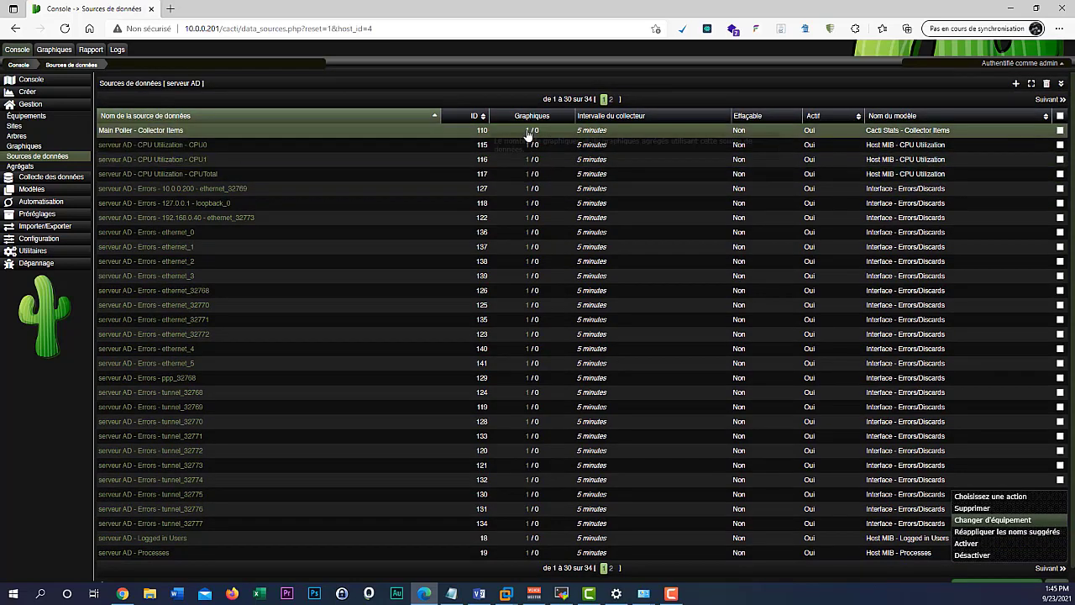
scroll(580, 378, "down", 1)
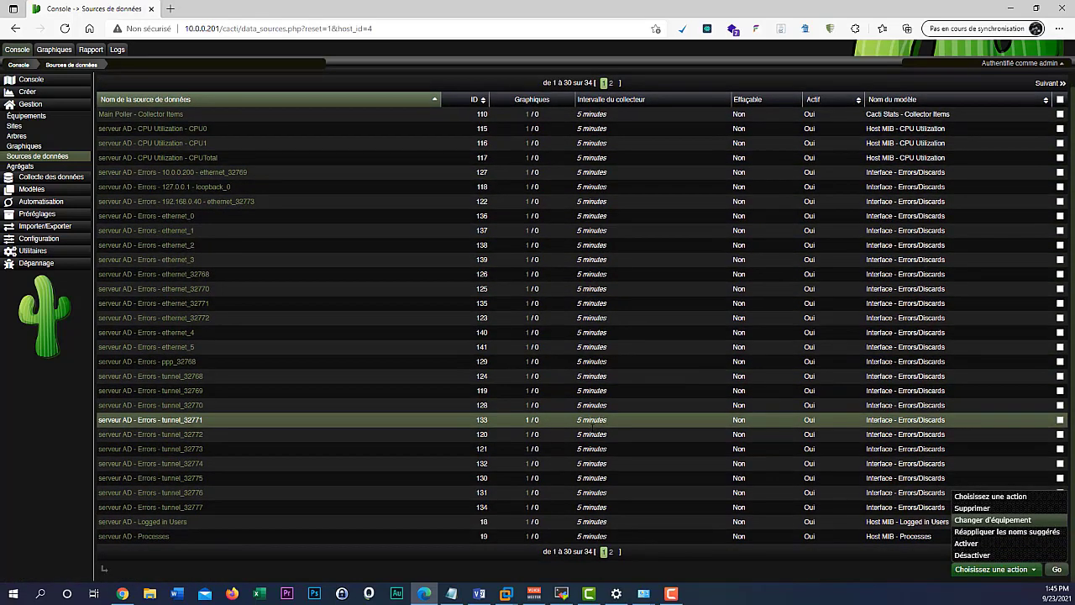
scroll(596, 168, "up", 1)
scroll(611, 393, "down", 1)
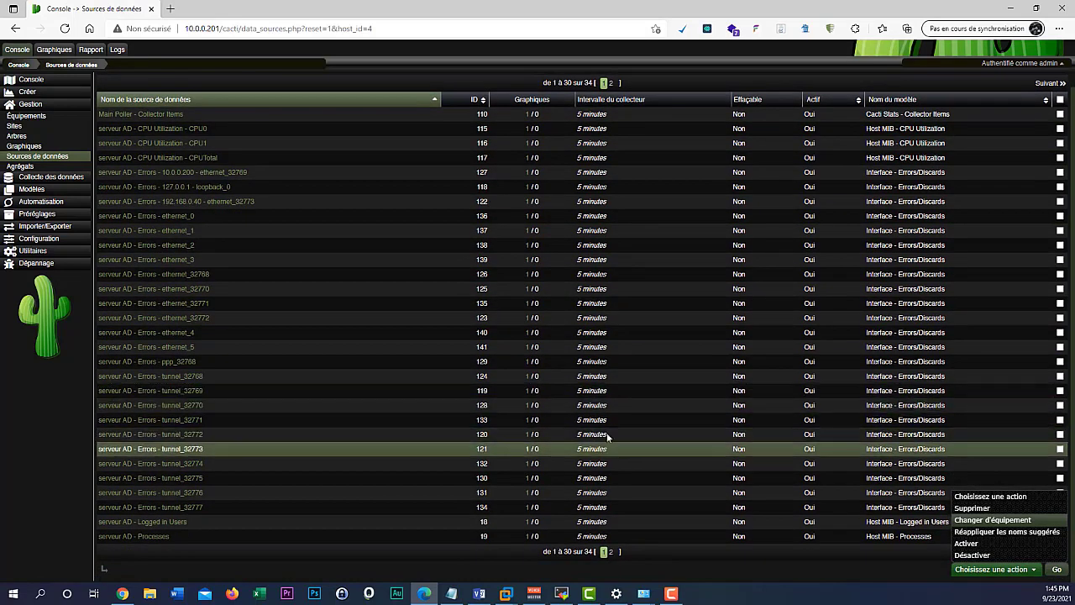
scroll(587, 361, "up", 1)
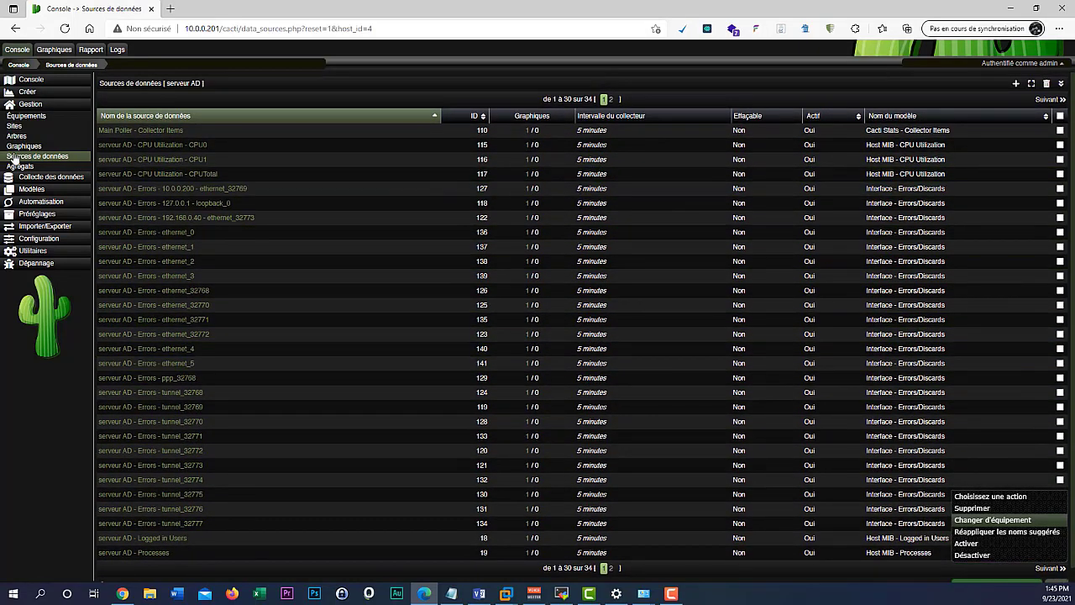
- Reset the statistics of the serveur AD device in the device list and confirm
left_click(37, 123)
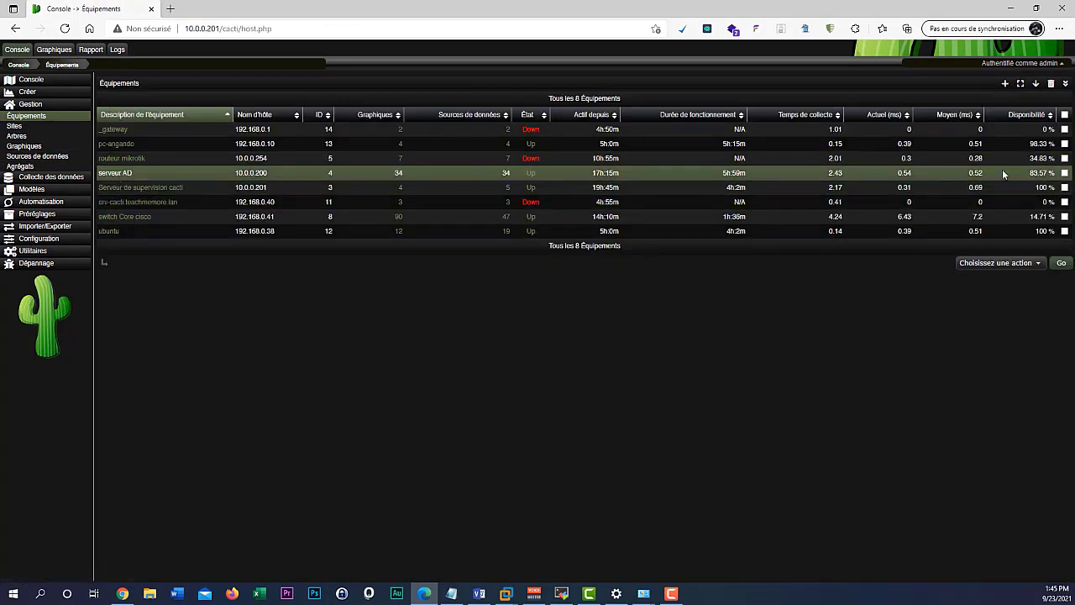
left_click(1064, 173)
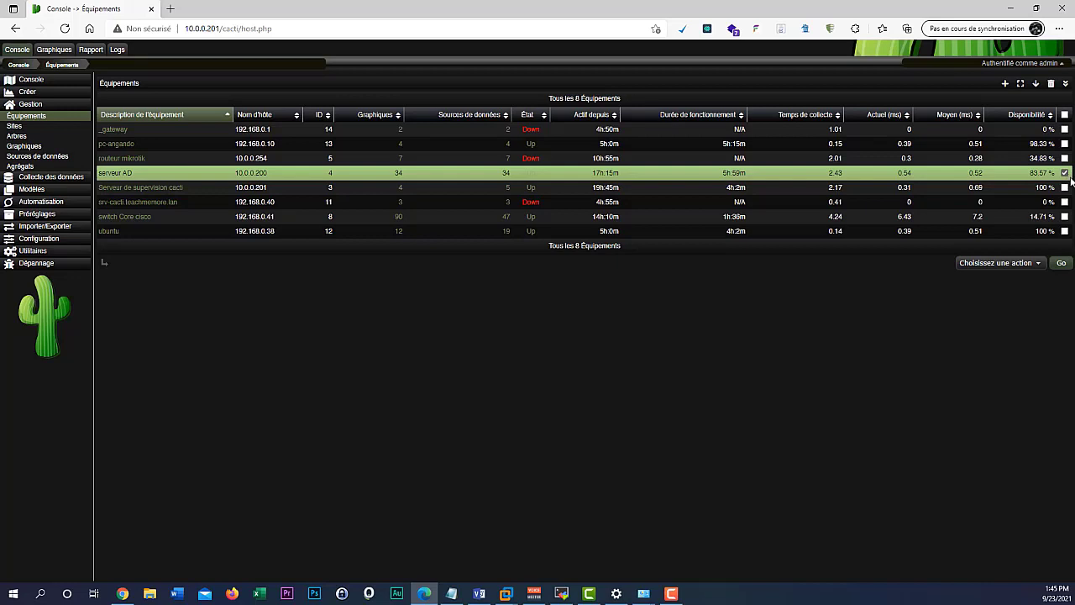
left_click(1036, 263)
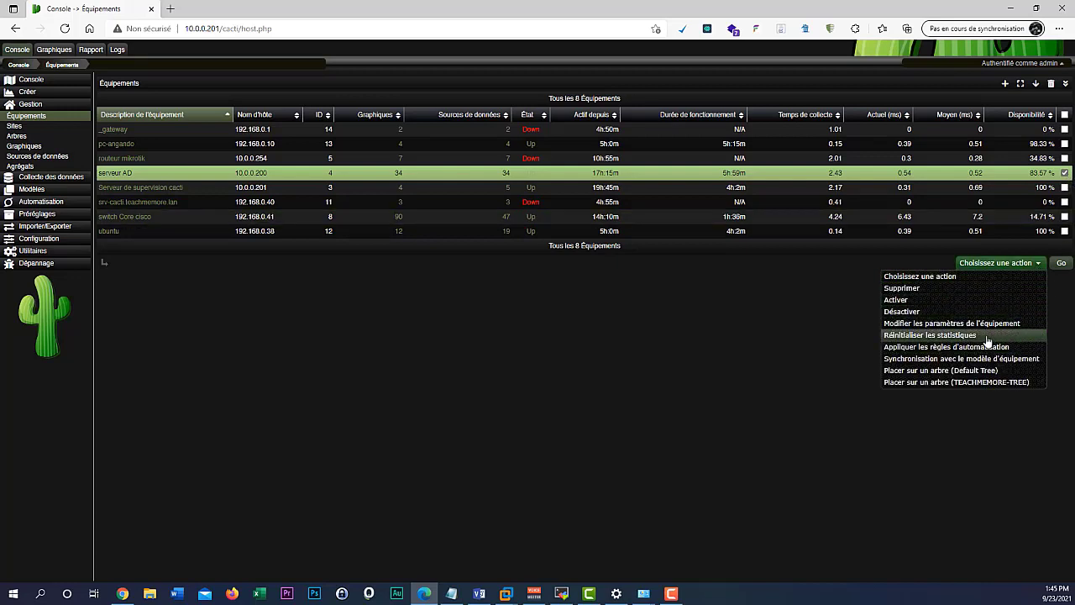
left_click(987, 336)
left_click(1061, 263)
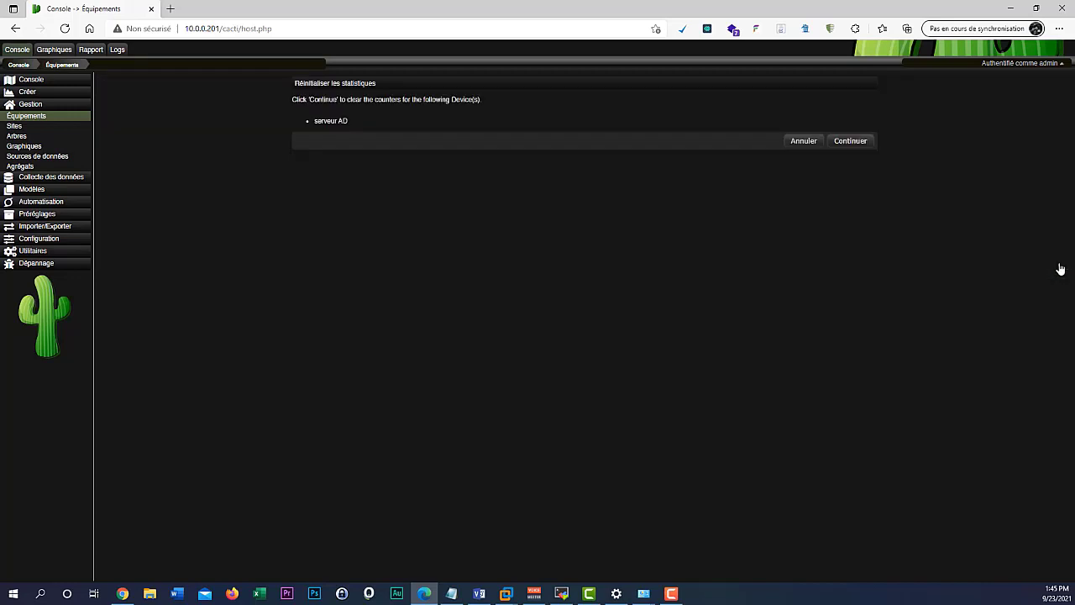
left_click(869, 143)
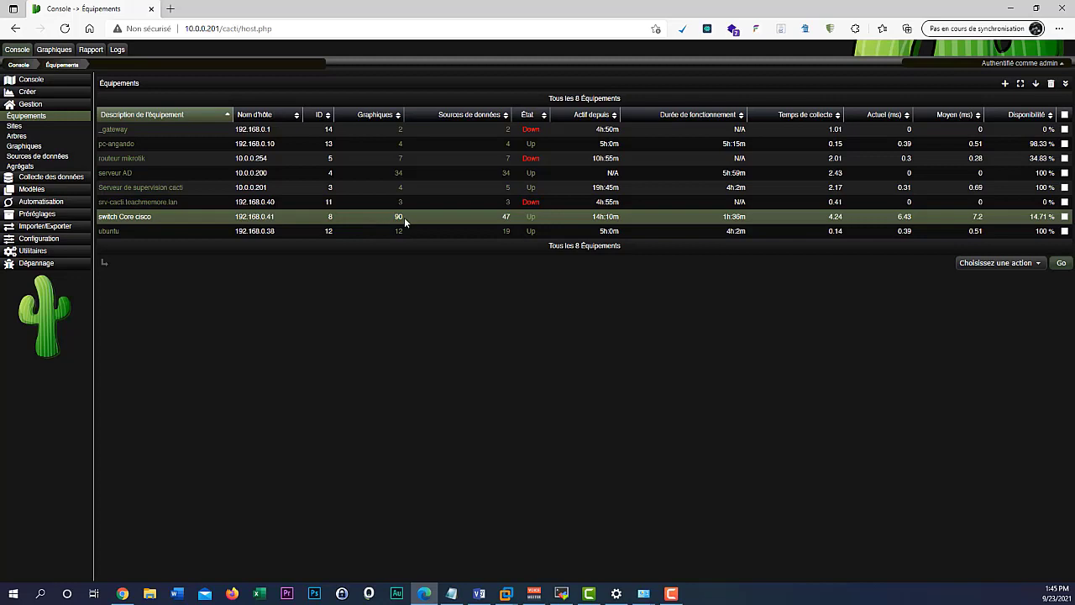
- Reset the statistics of the switch Core cisco device and confirm
left_click(506, 216)
left_click(1065, 217)
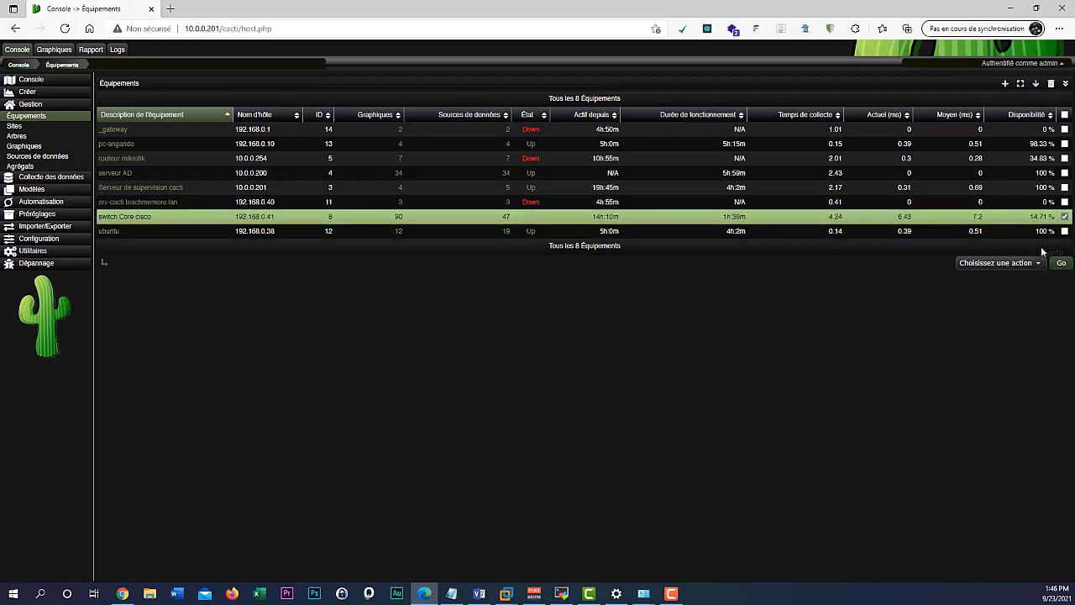
left_click(1012, 263)
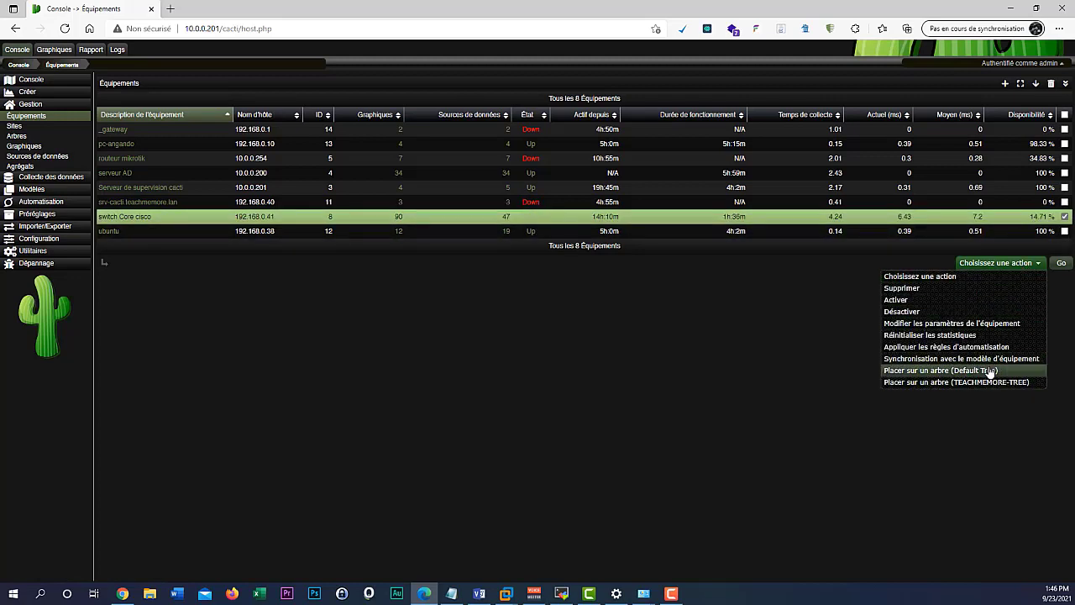
left_click(965, 335)
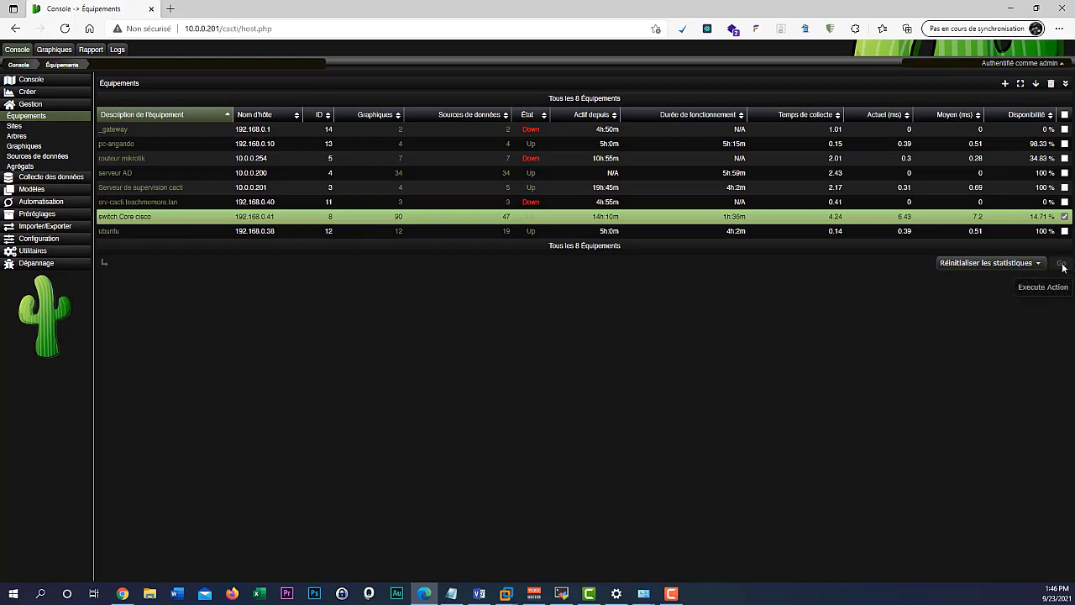
left_click(1060, 262)
left_click(851, 140)
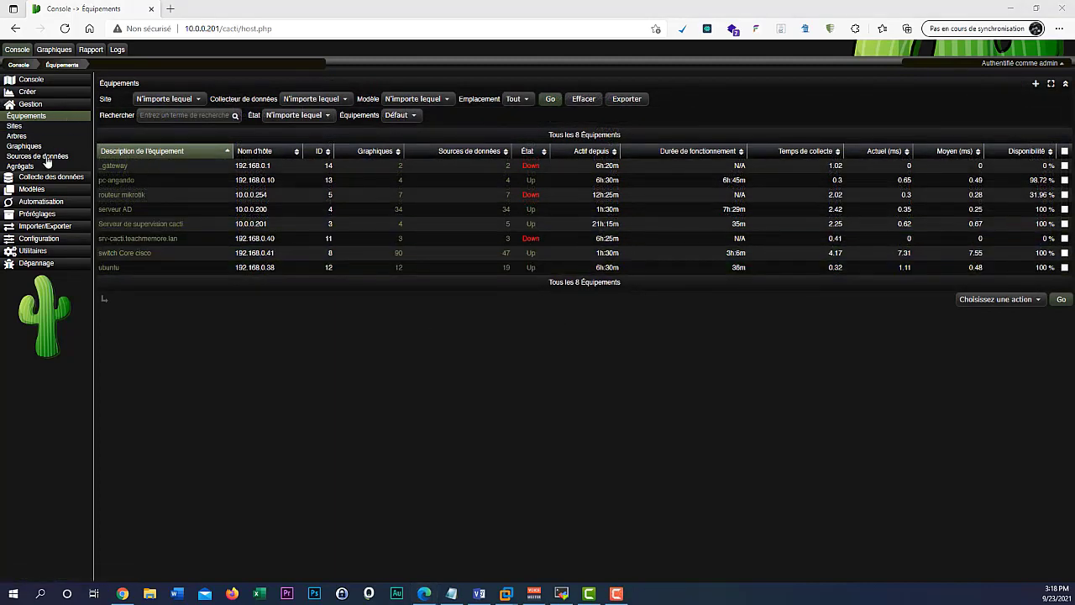
- Display the switch Core cisco graphs from the switchs branch under Machines in the TEACHMEMORE-TREE
left_click(55, 49)
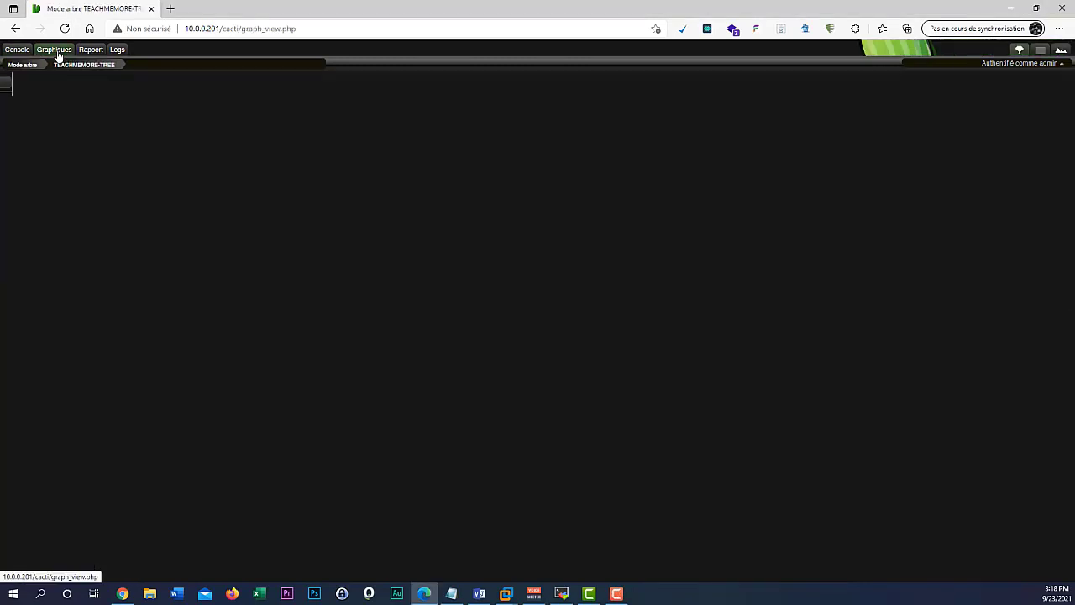
left_click(10, 115)
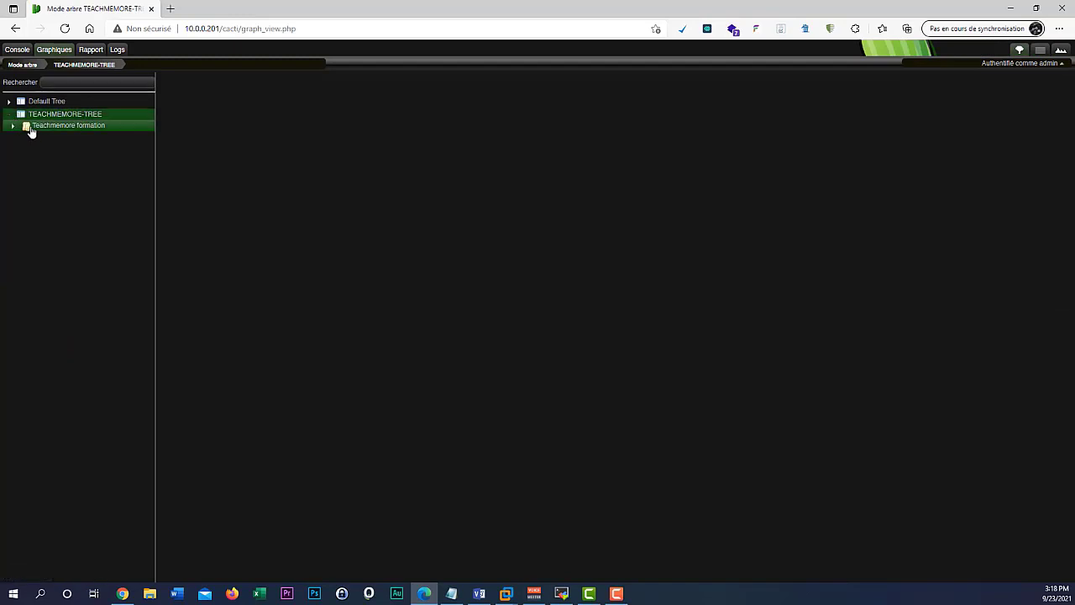
left_click(13, 126)
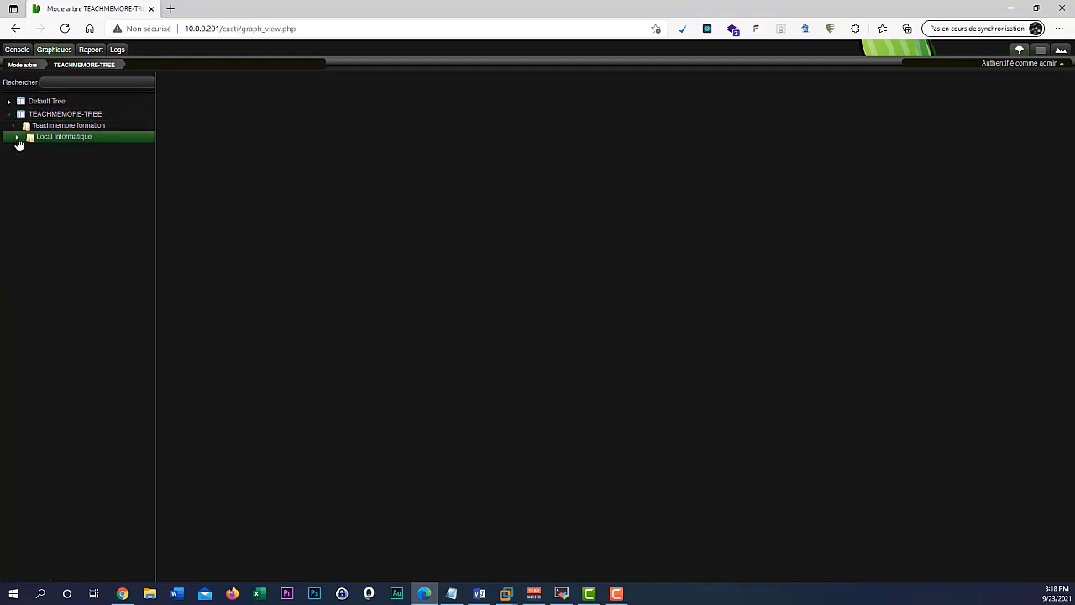
left_click(18, 137)
left_click(20, 148)
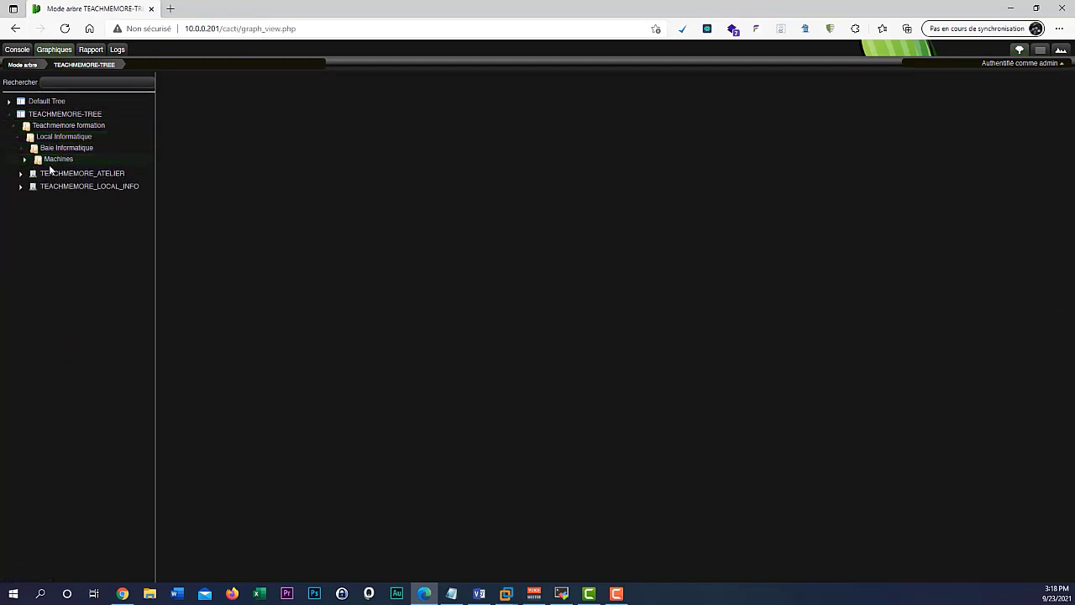
left_click(24, 159)
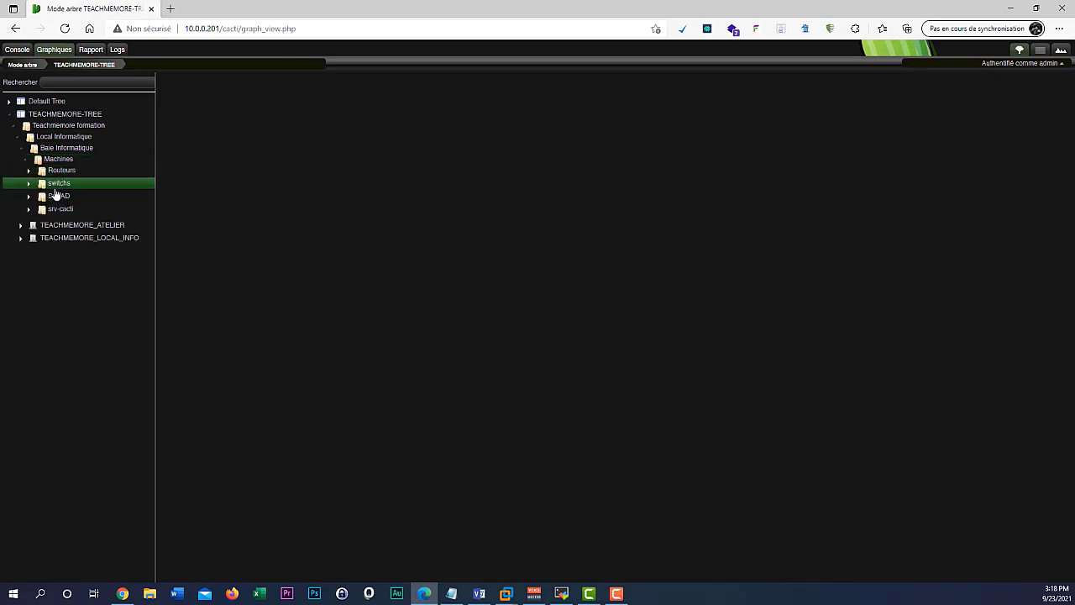
left_click(28, 184)
left_click(89, 198)
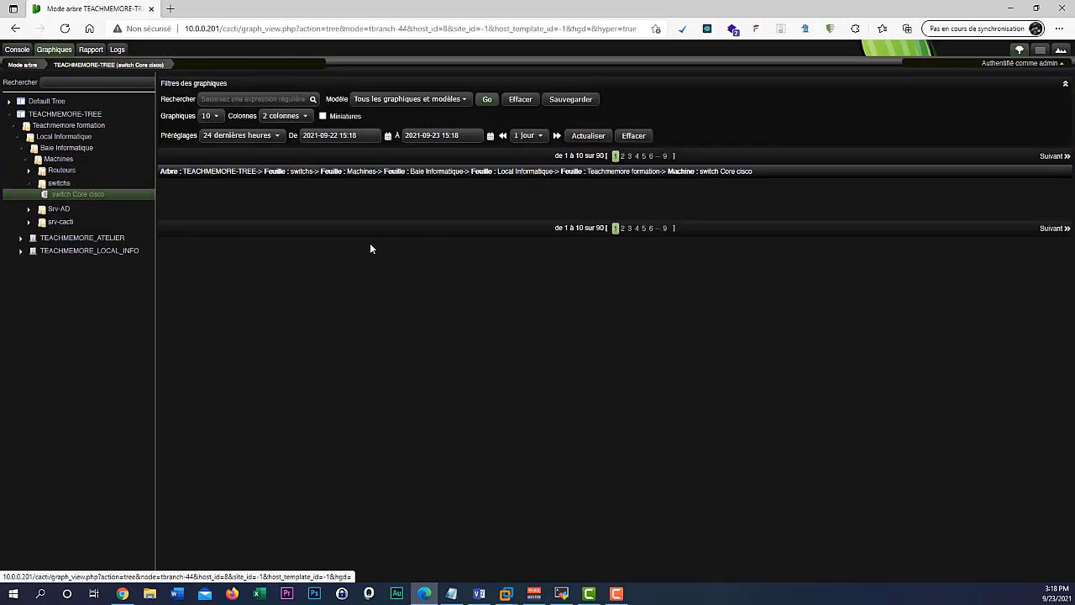
- Look through the first and second pages of the switch Core cisco graphs
scroll(504, 378, "down", 4)
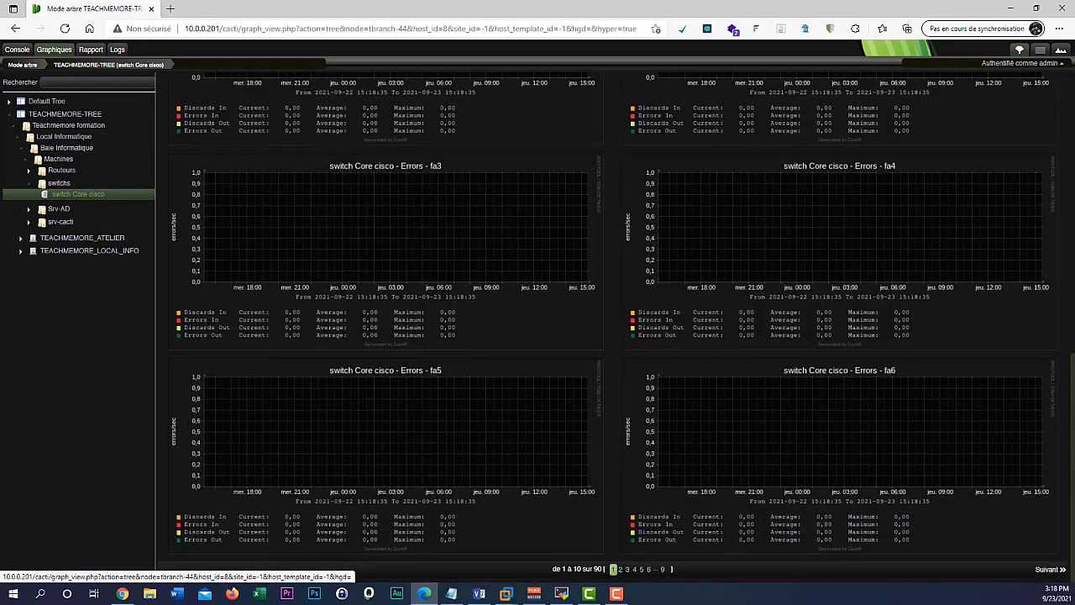
scroll(545, 379, "down", 1)
scroll(529, 387, "down", 2)
left_click(620, 568)
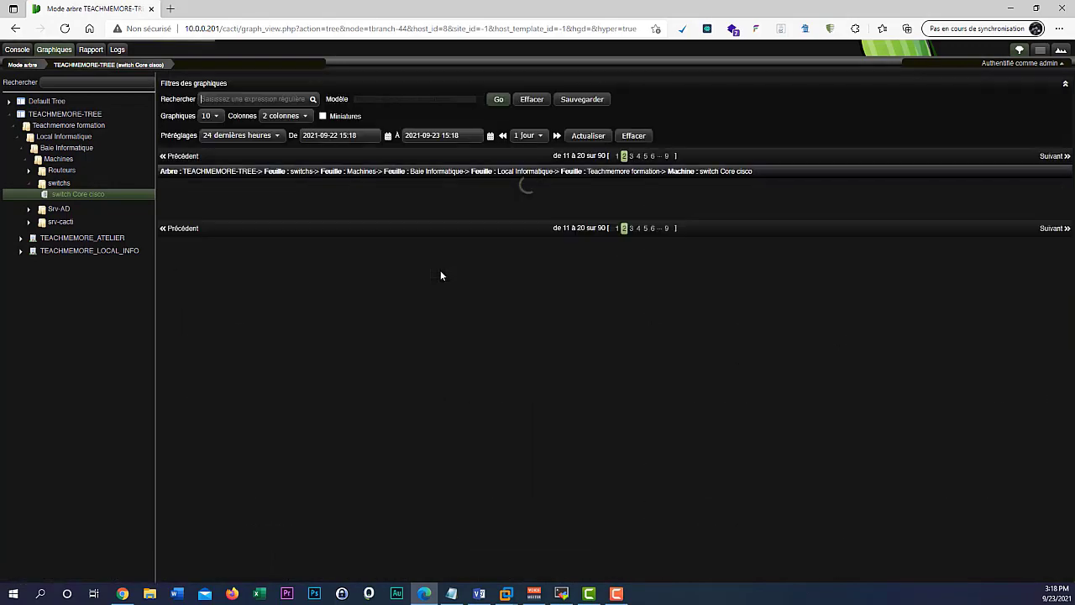
scroll(440, 269, "down", 5)
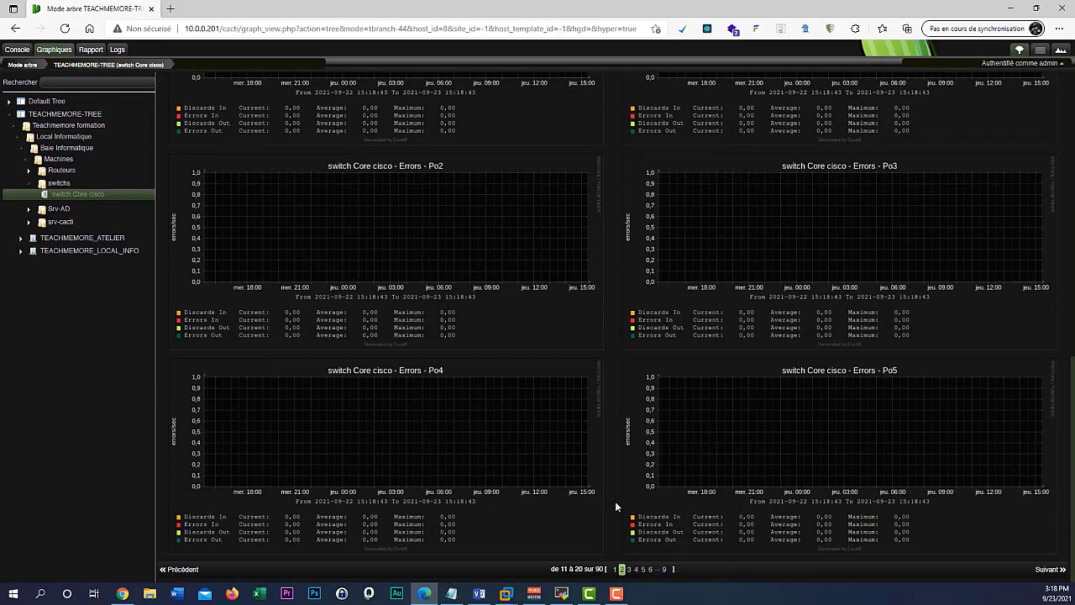
- Examine the third page of the switch Core cisco graphs, including ping latency and polling time
left_click(629, 569)
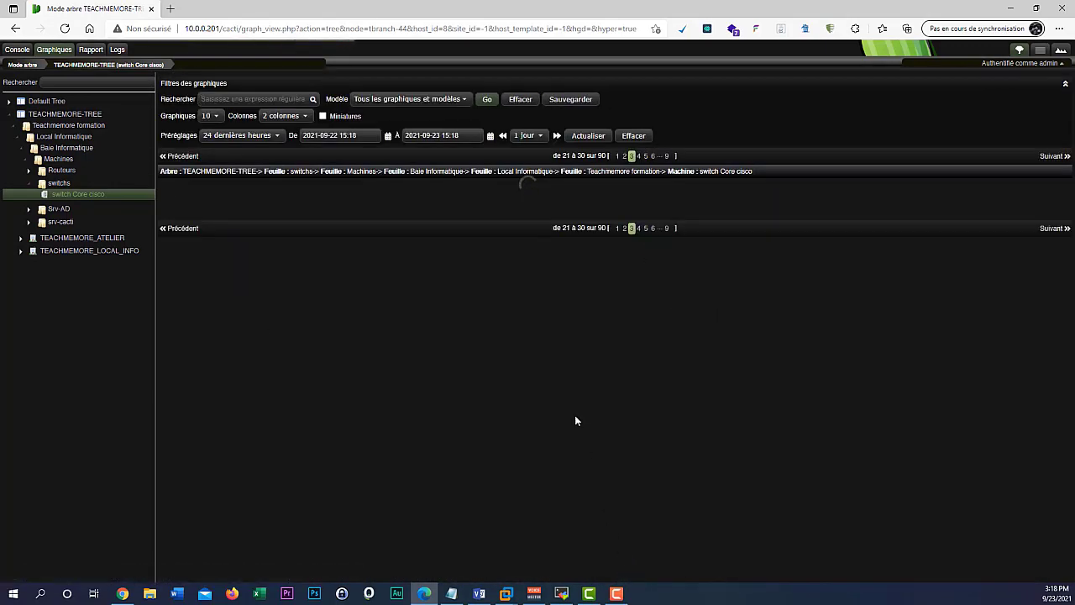
scroll(576, 420, "down", 5)
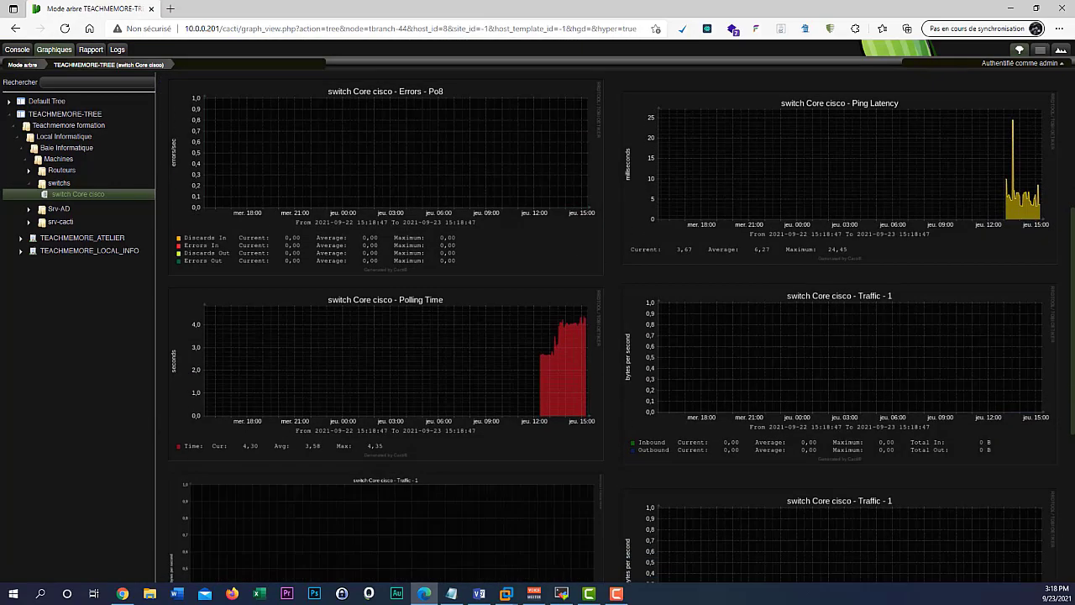
scroll(452, 386, "up", 2)
scroll(444, 405, "down", 3)
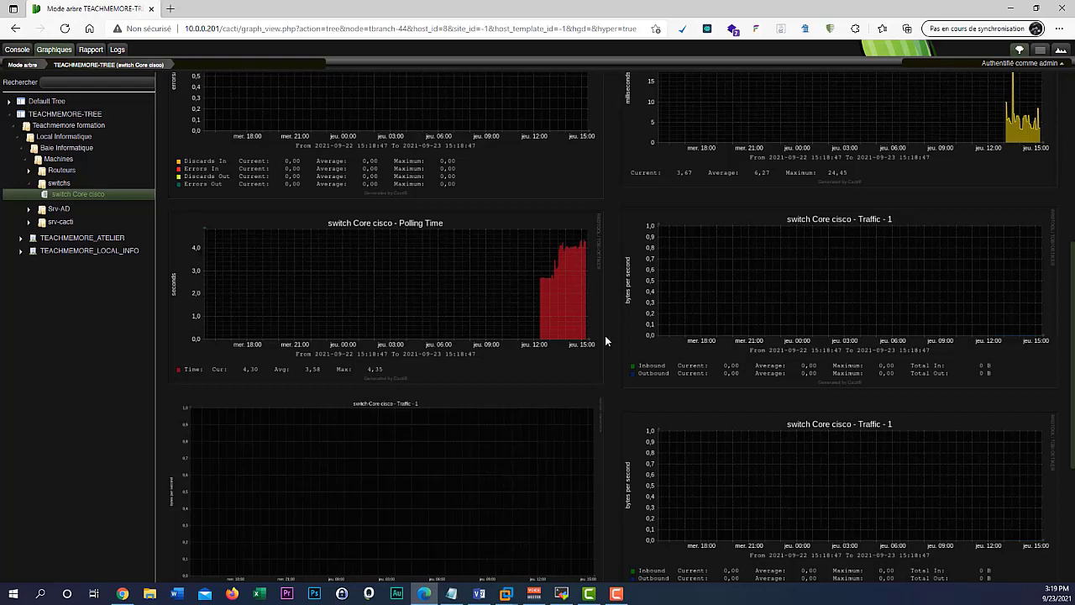
scroll(582, 340, "up", 2)
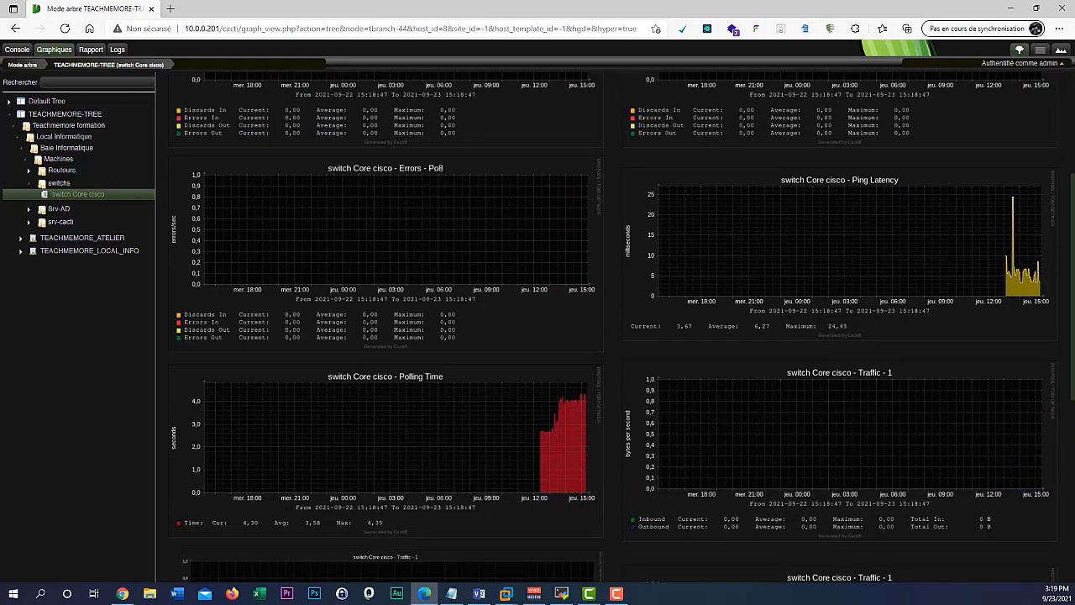
scroll(430, 345, "up", 1)
scroll(430, 345, "down", 6)
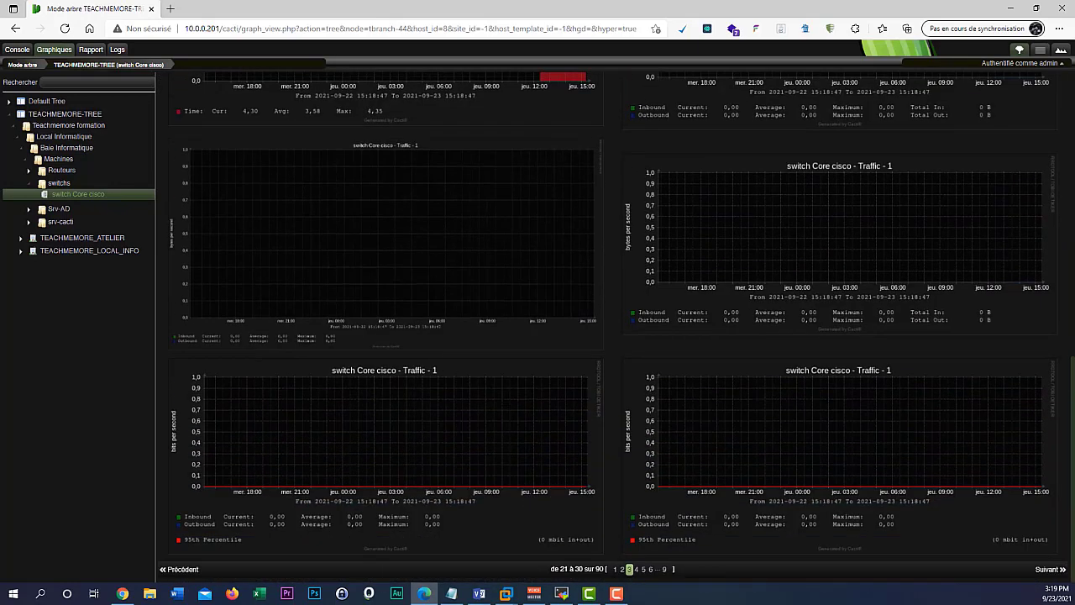
- Examine the fourth page of the switch Core cisco graphs, including the fa1 to fa3 traffic graphs
left_click(636, 569)
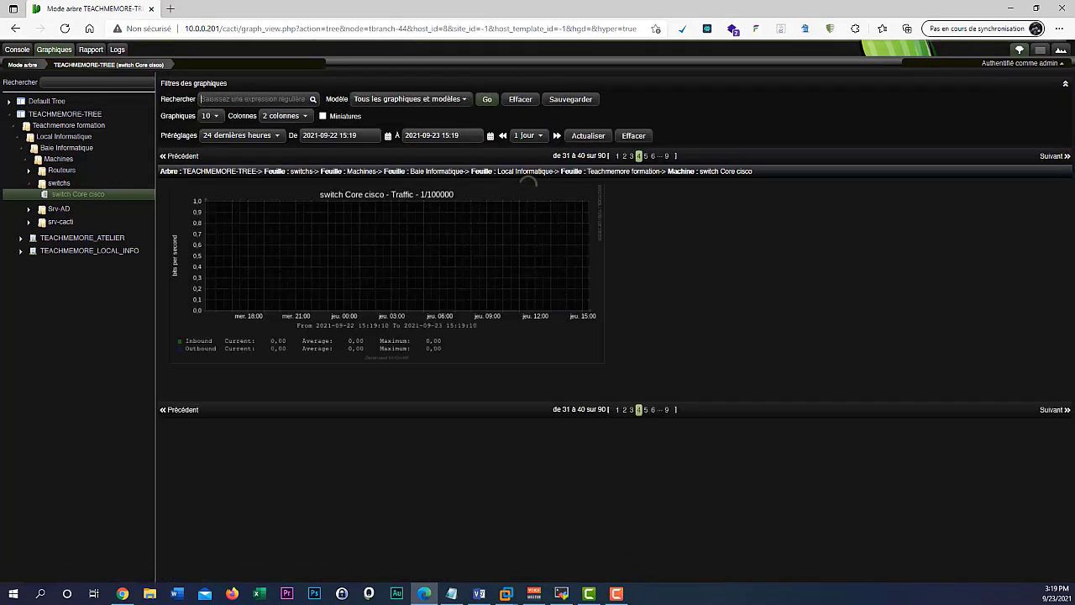
scroll(435, 321, "down", 1)
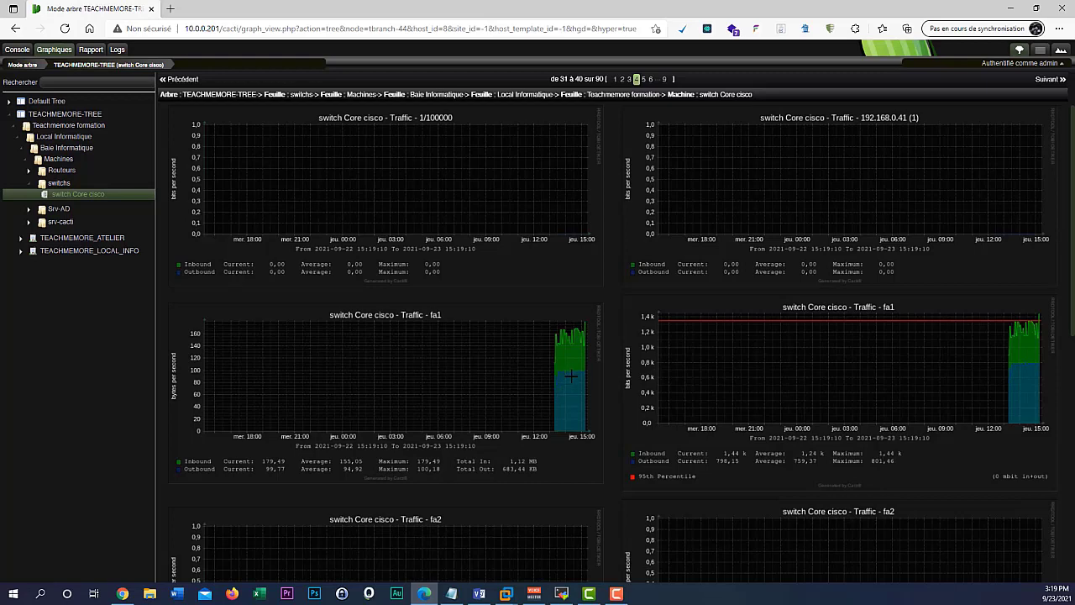
scroll(570, 376, "down", 4)
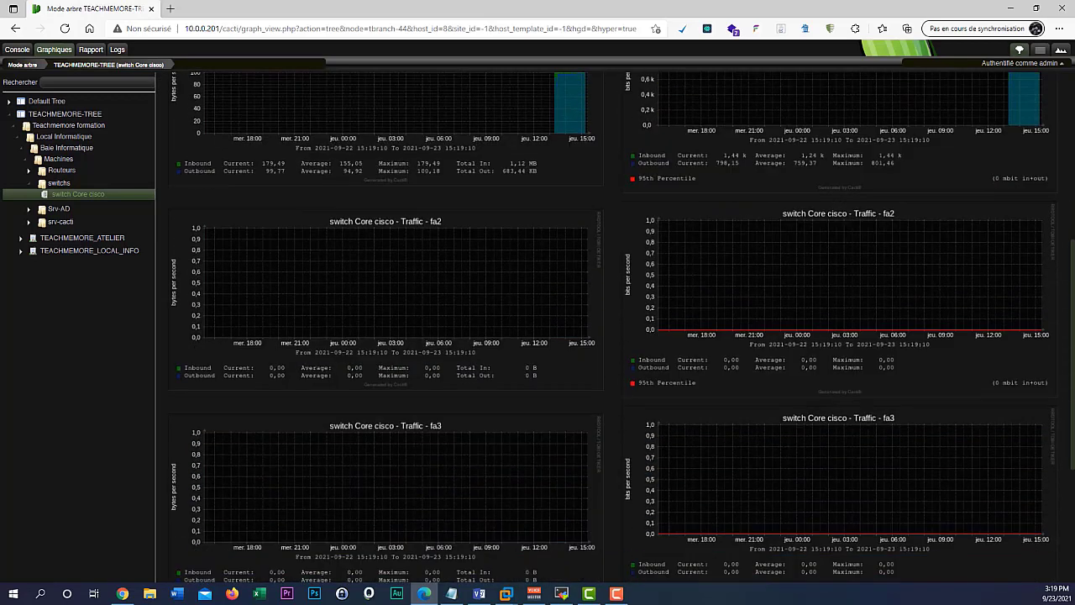
scroll(387, 268, "up", 5)
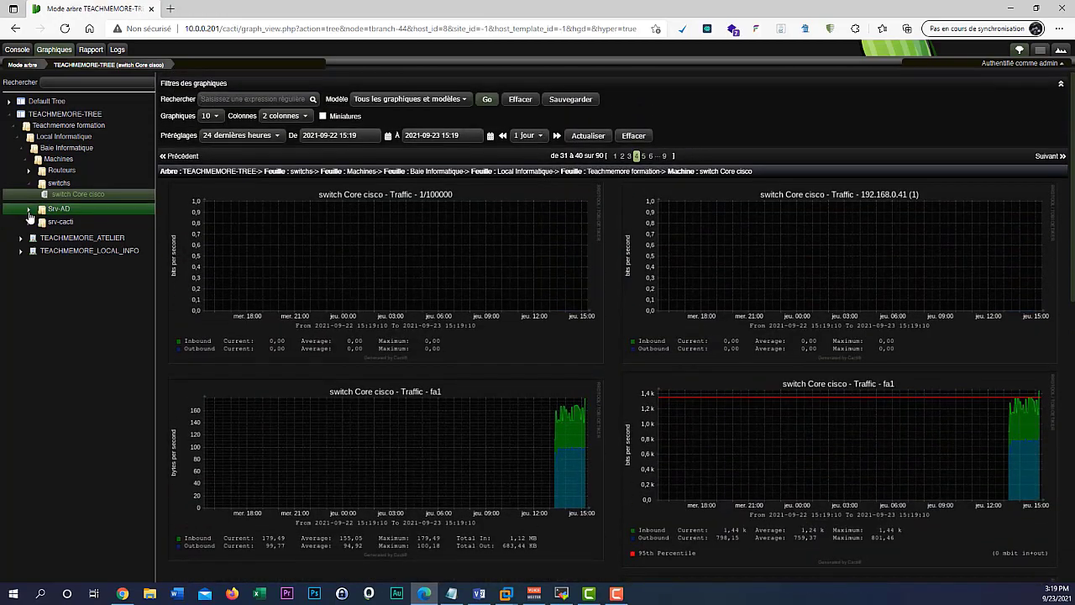
- Display the serveur AD graphs from the Srv-AD branch of the tree and look through their first page
left_click(29, 209)
left_click(69, 219)
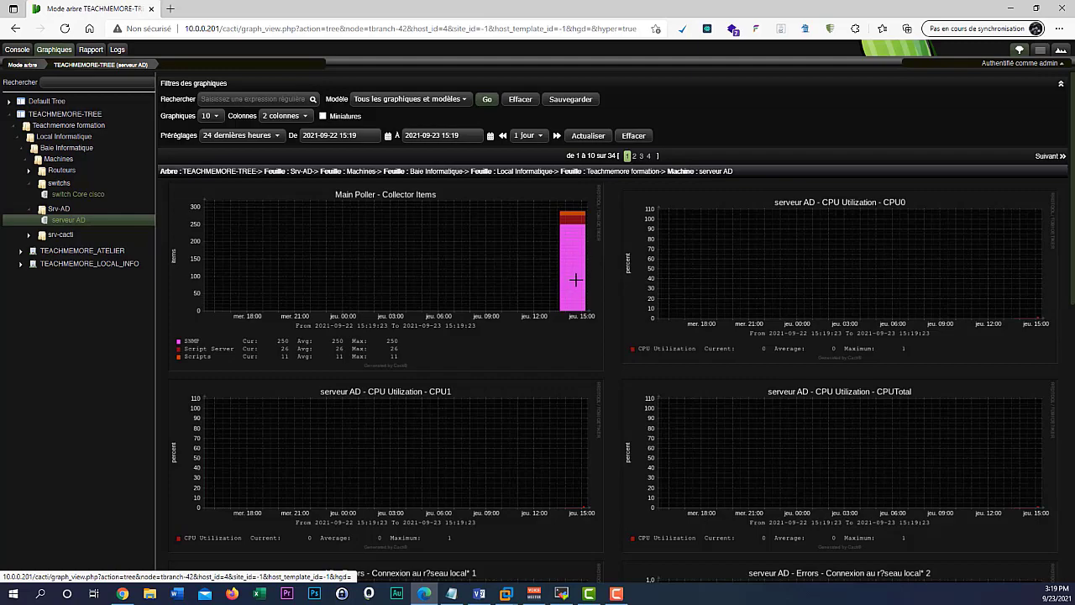
scroll(574, 285, "down", 7)
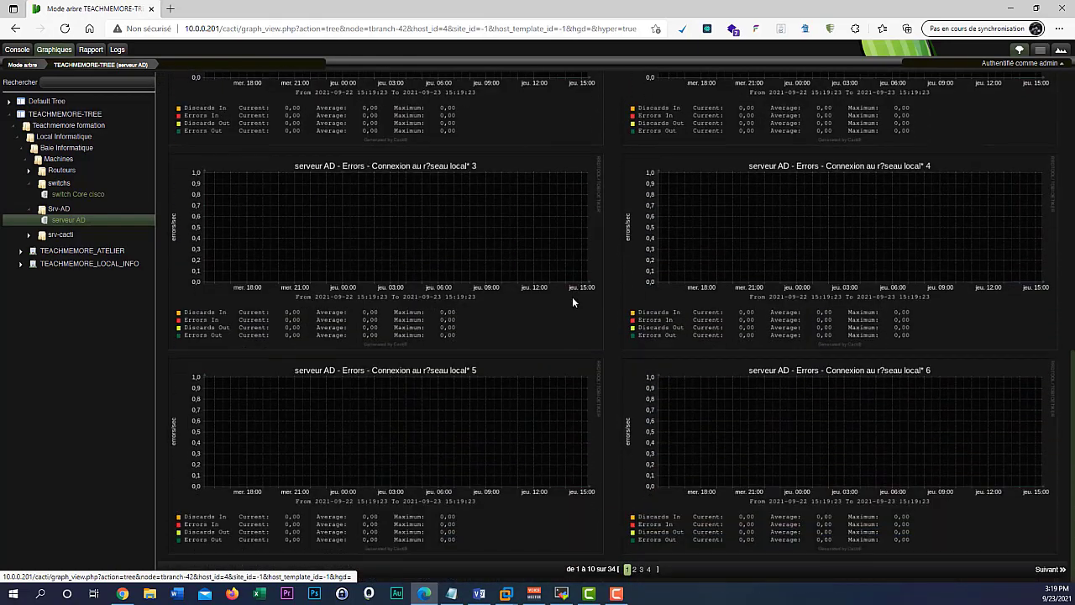
- Look through the second page of the serveur AD graphs, covering the network interface errors
left_click(634, 569)
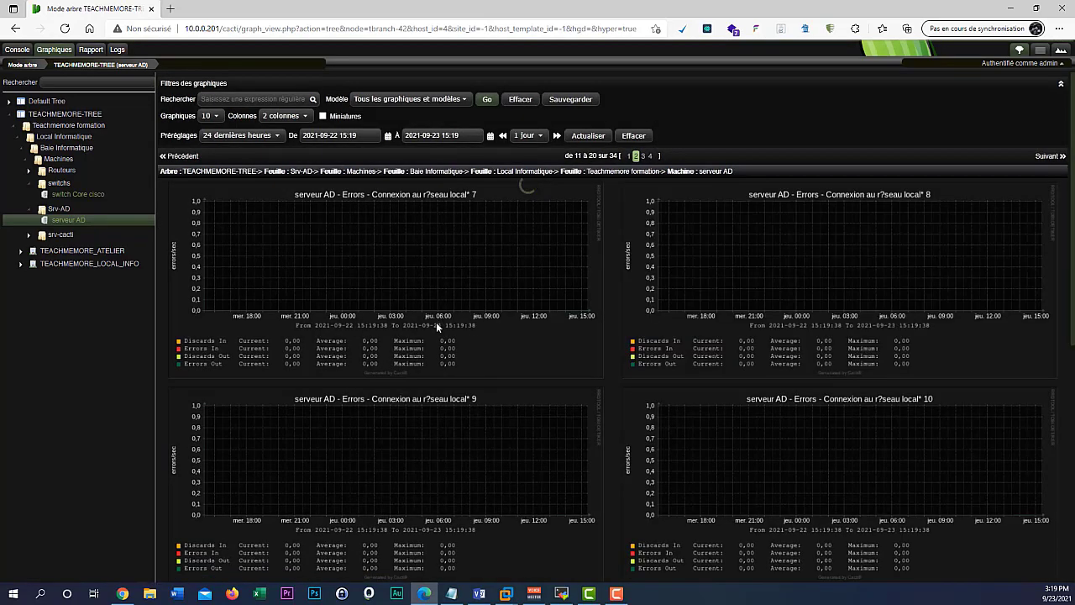
scroll(775, 378, "down", 3)
scroll(653, 411, "down", 5)
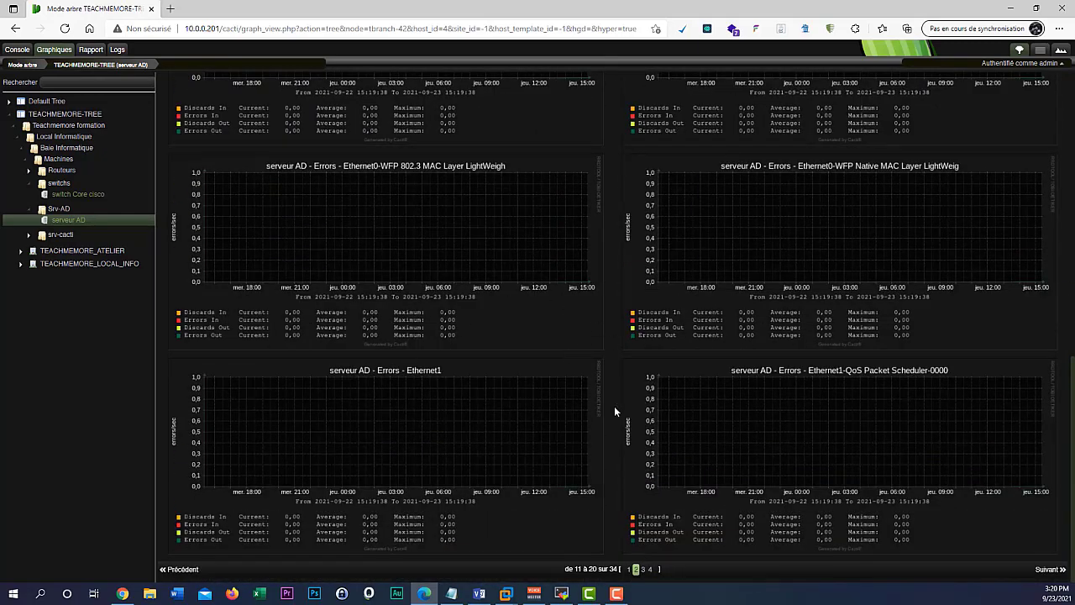
scroll(616, 328, "up", 10)
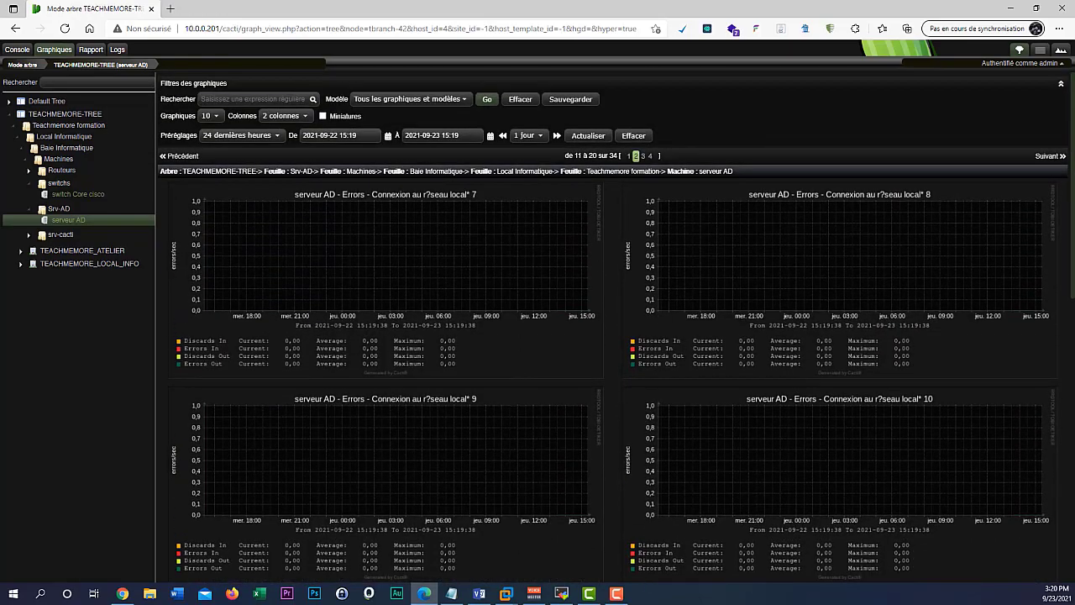
scroll(617, 327, "down", 8)
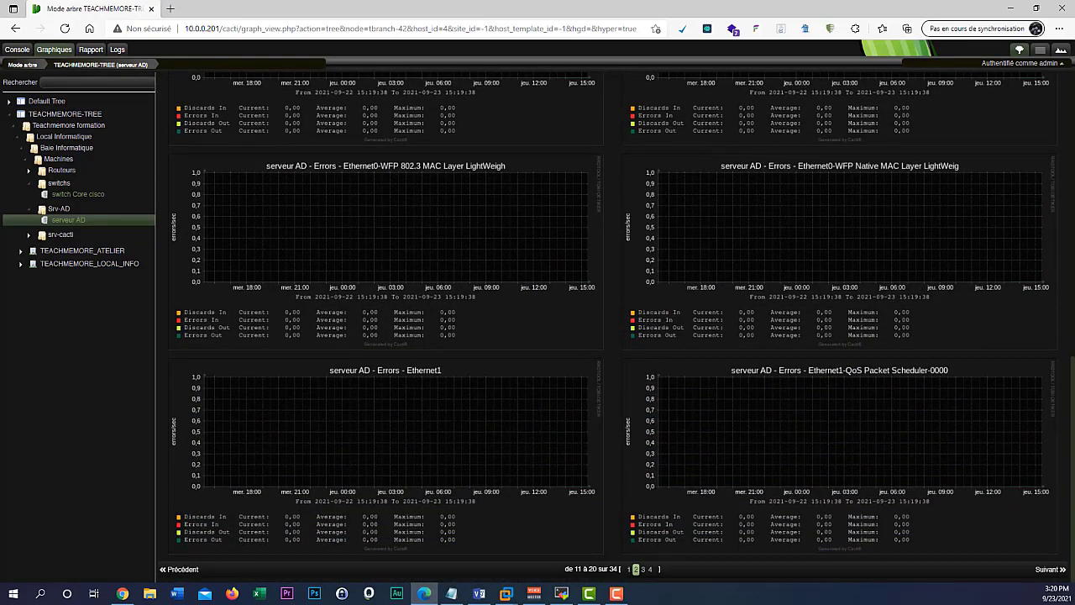
- Look through the third page of the serveur AD graphs and display the fourth page with the used space graphs
left_click(643, 569)
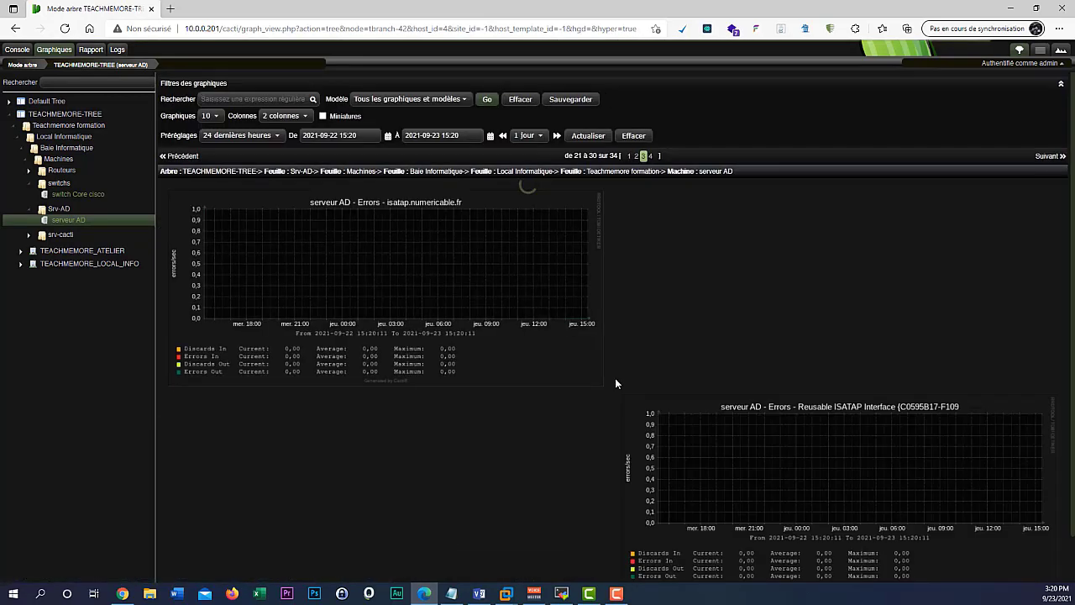
scroll(596, 416, "down", 3)
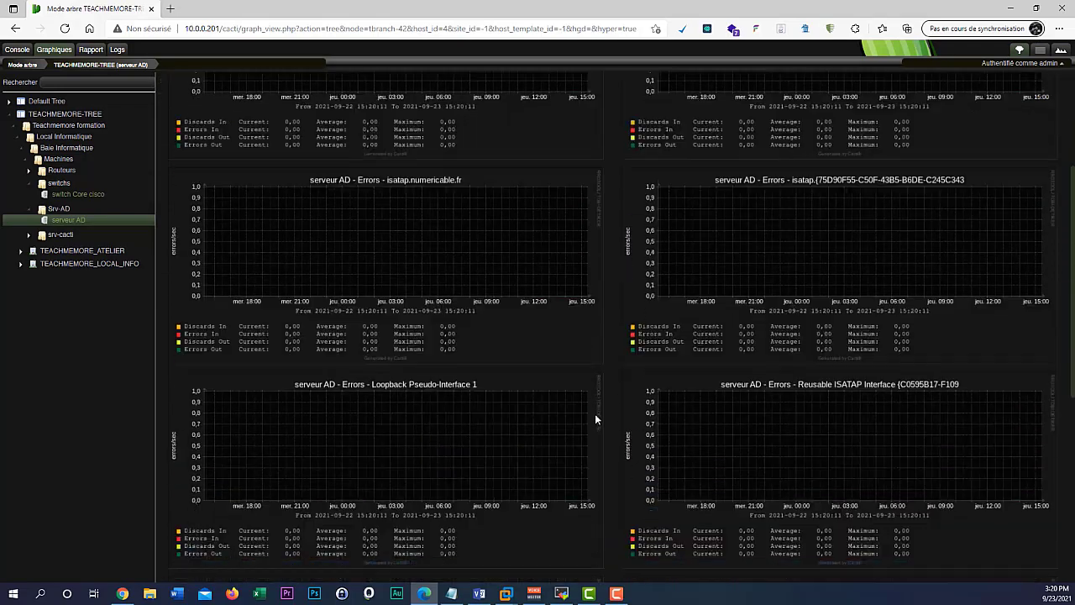
scroll(595, 417, "down", 5)
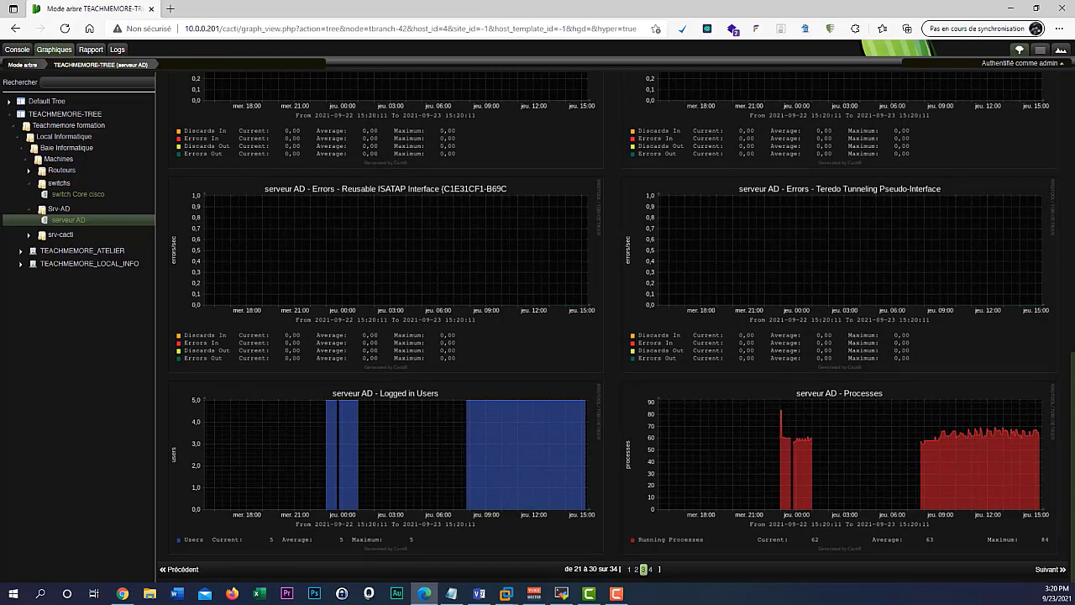
left_click(649, 570)
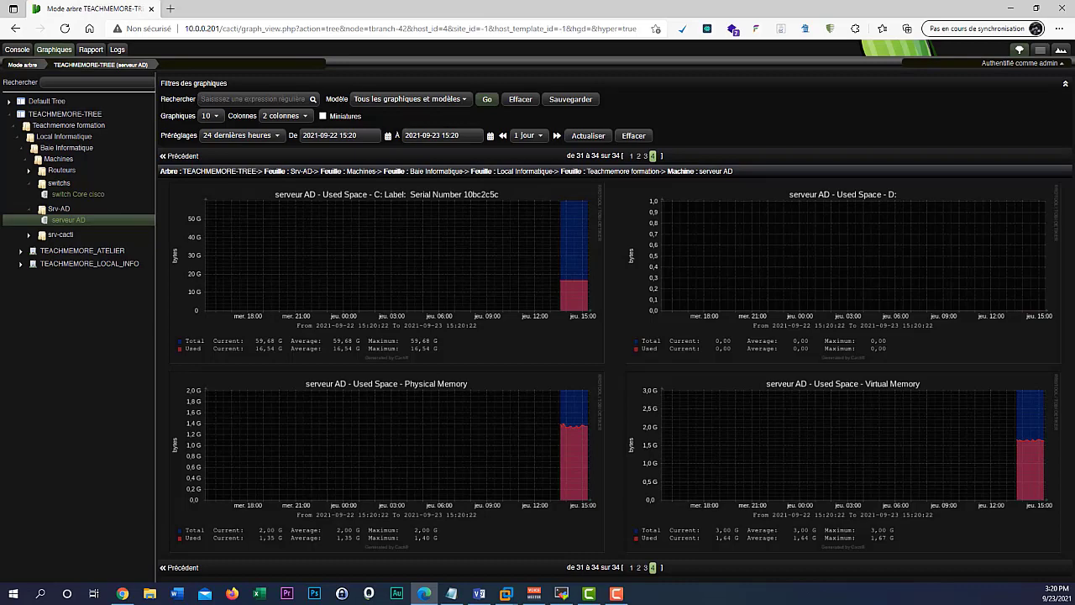
- Switch to the Windows Server 2016 virtual machine in VMware Workstation and unlock its session with the account password
mouse_move(504, 595)
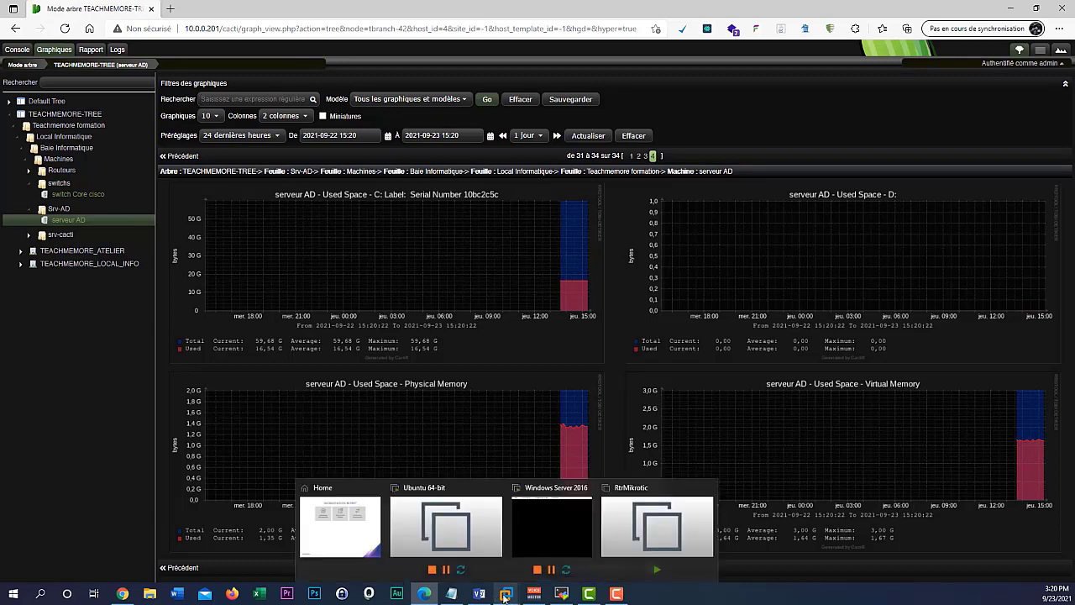
left_click(537, 548)
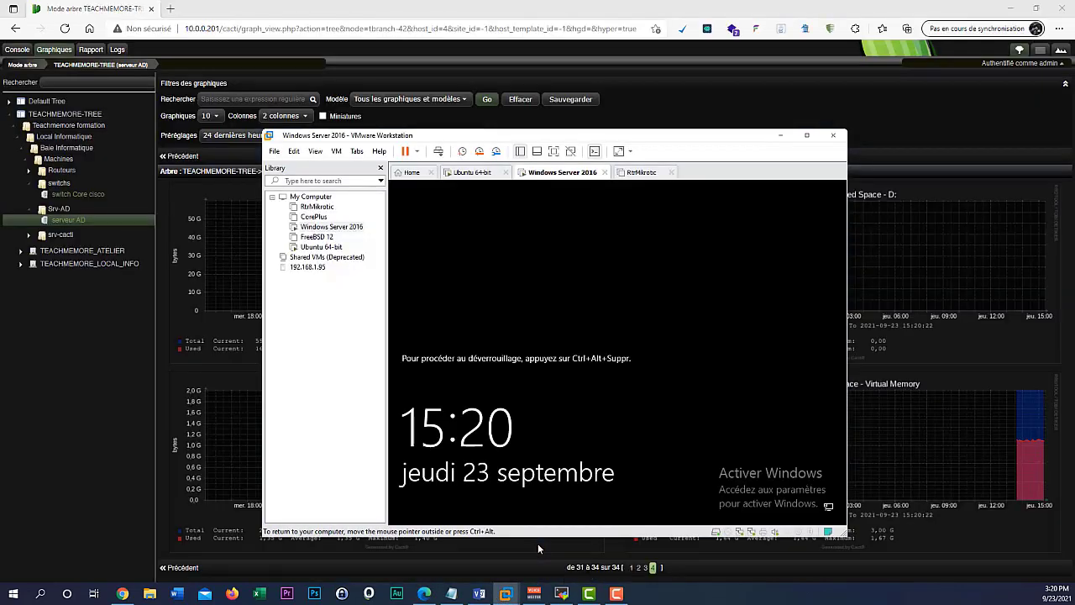
key("ctrl+alt+Insert")
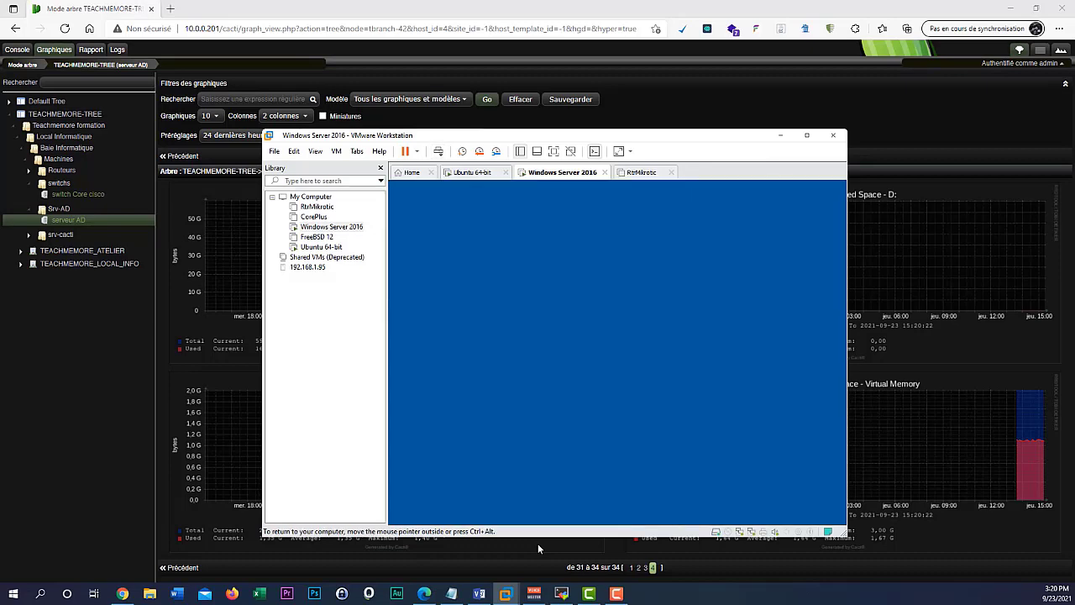
type("********")
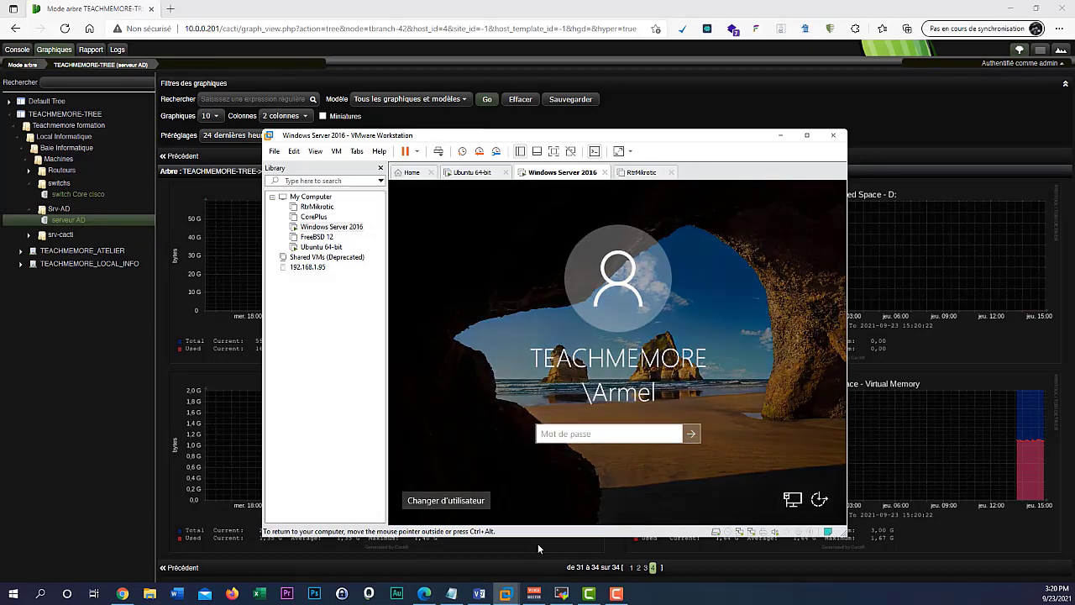
key("Return")
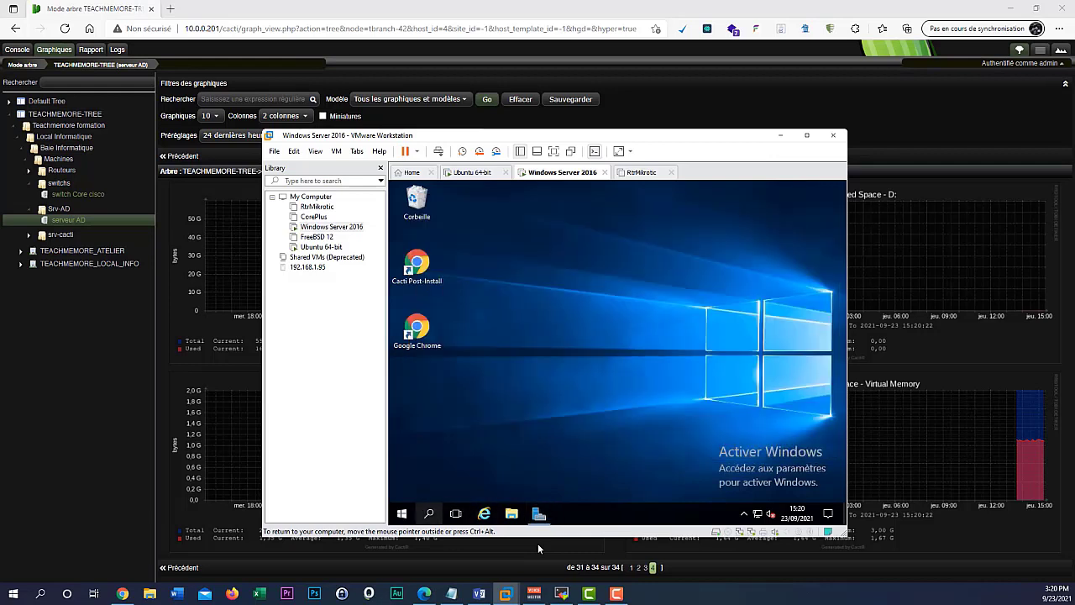
- Check the drive capacity under Ce PC in the server's file explorer and minimize the VMware window
key("super+e")
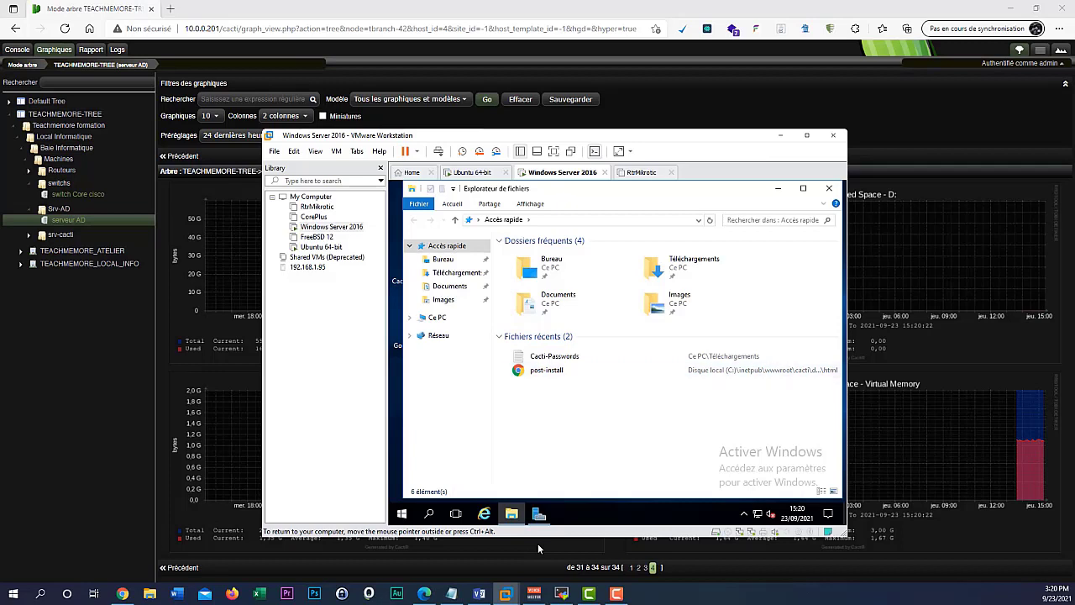
left_click(437, 316)
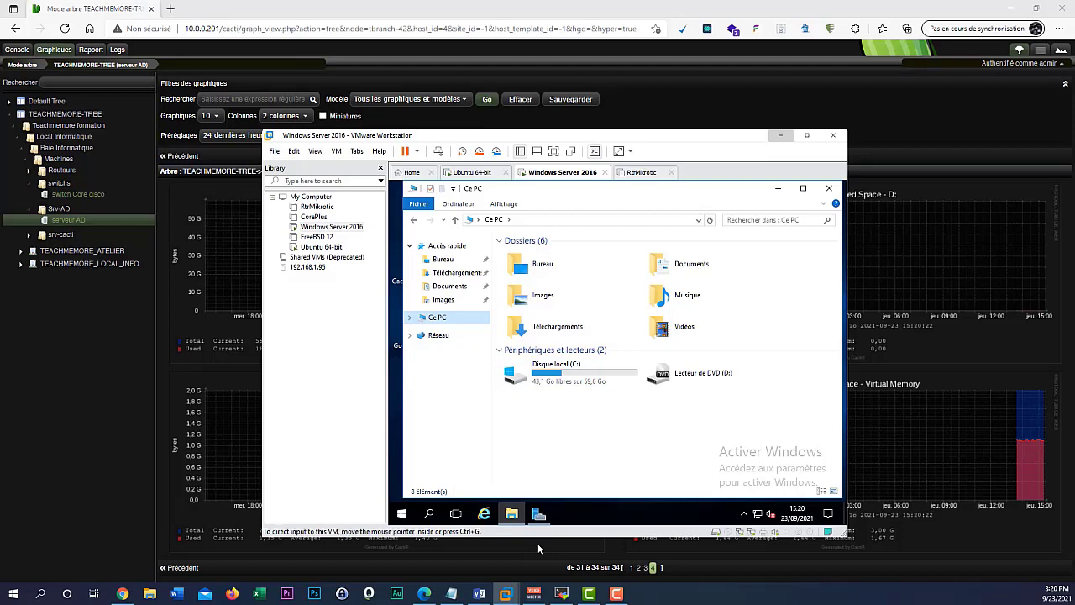
left_click(780, 134)
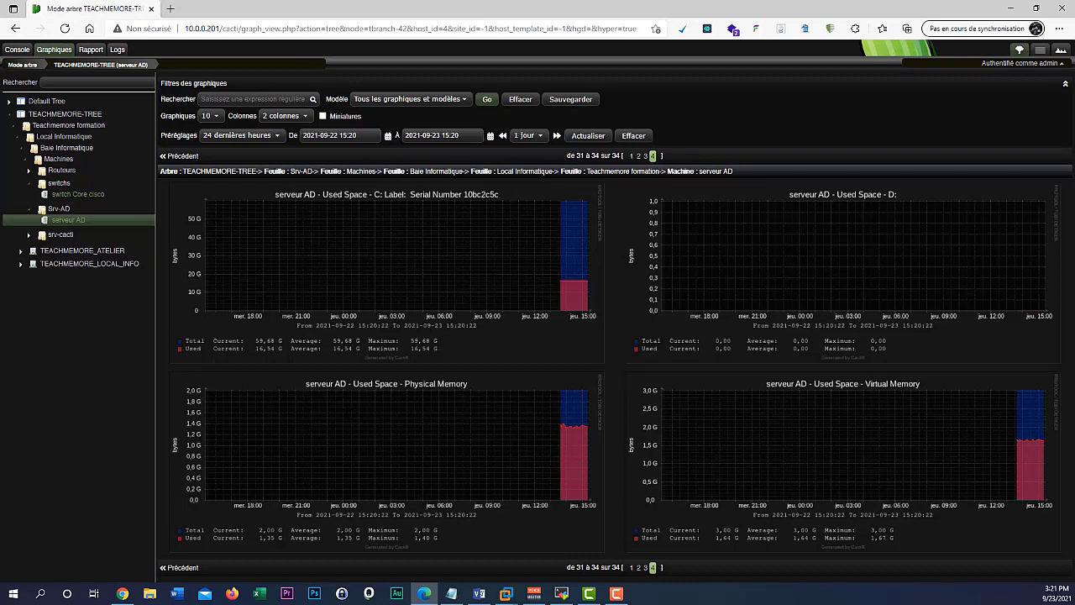
- Leave the graph tree and display the list of managed devices in the Cacti console
left_click(61, 183)
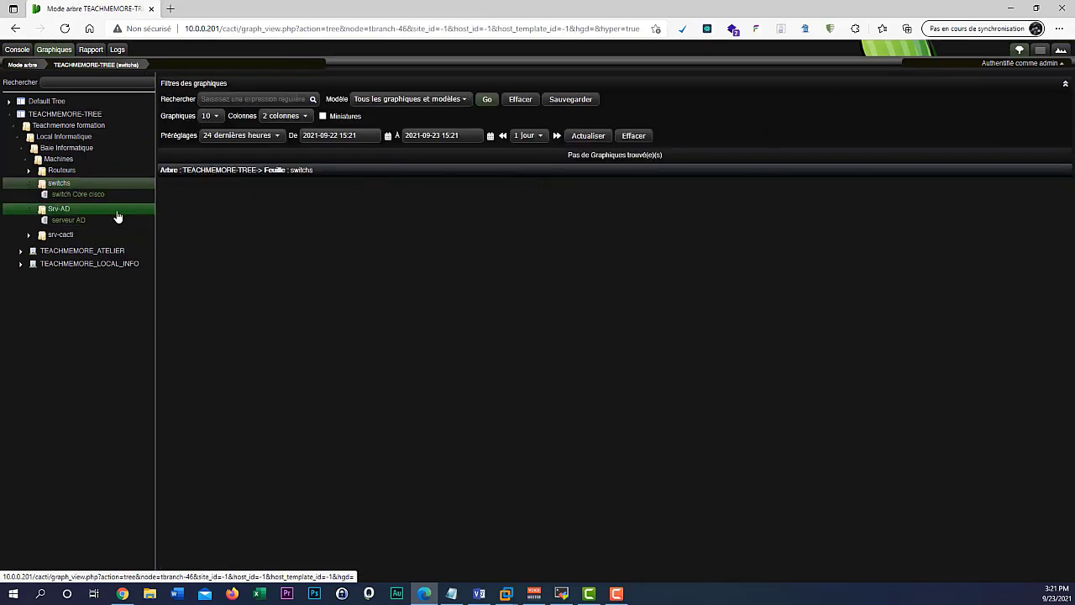
left_click(57, 159)
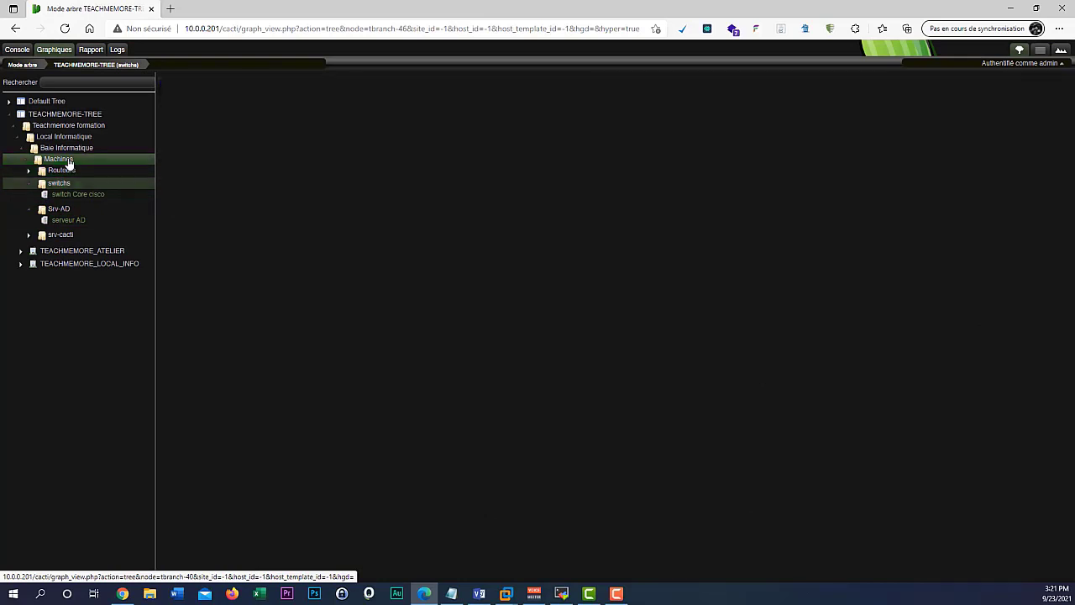
left_click(17, 49)
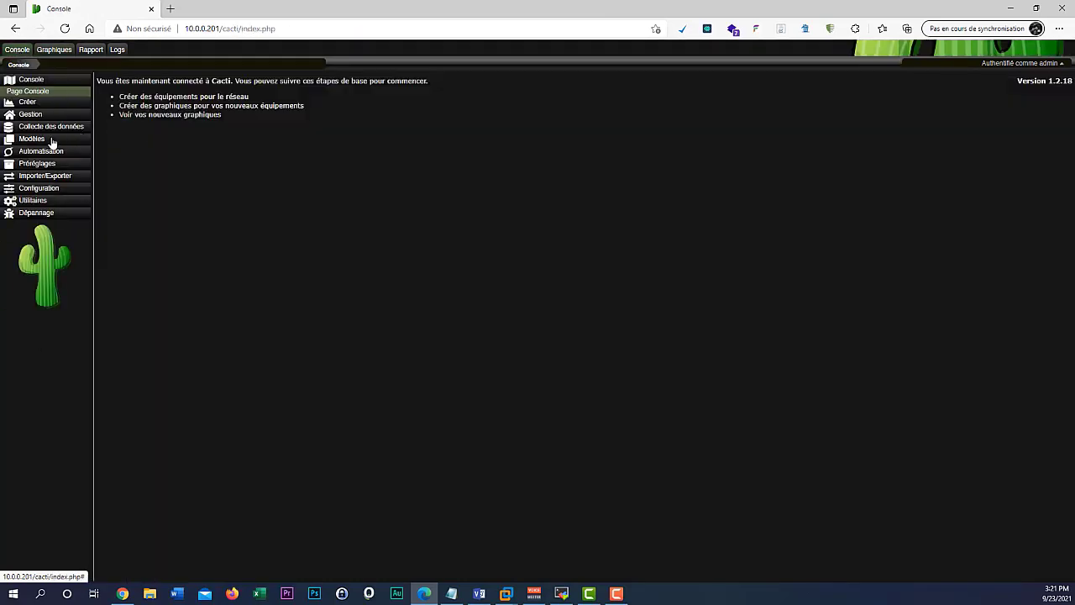
left_click(56, 114)
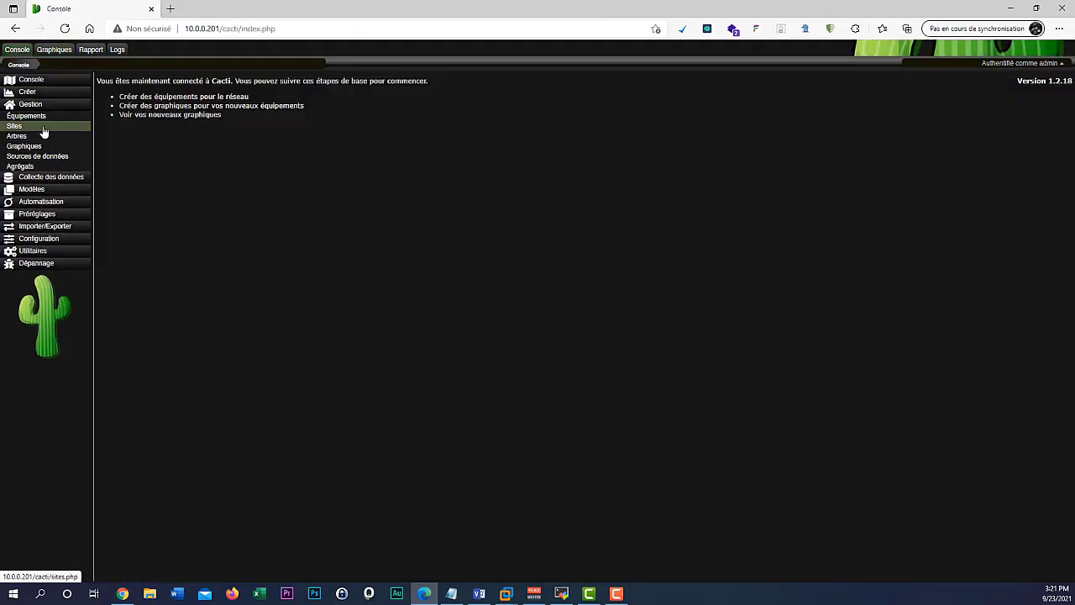
left_click(40, 120)
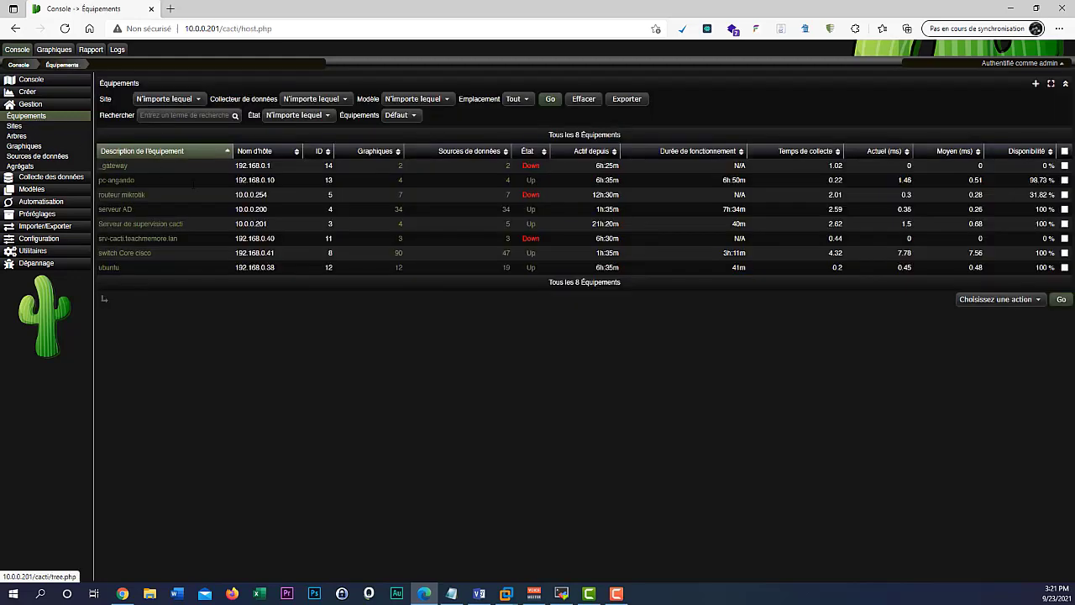
- Review the _gateway device's settings and open the graph creation page for that device
left_click(118, 166)
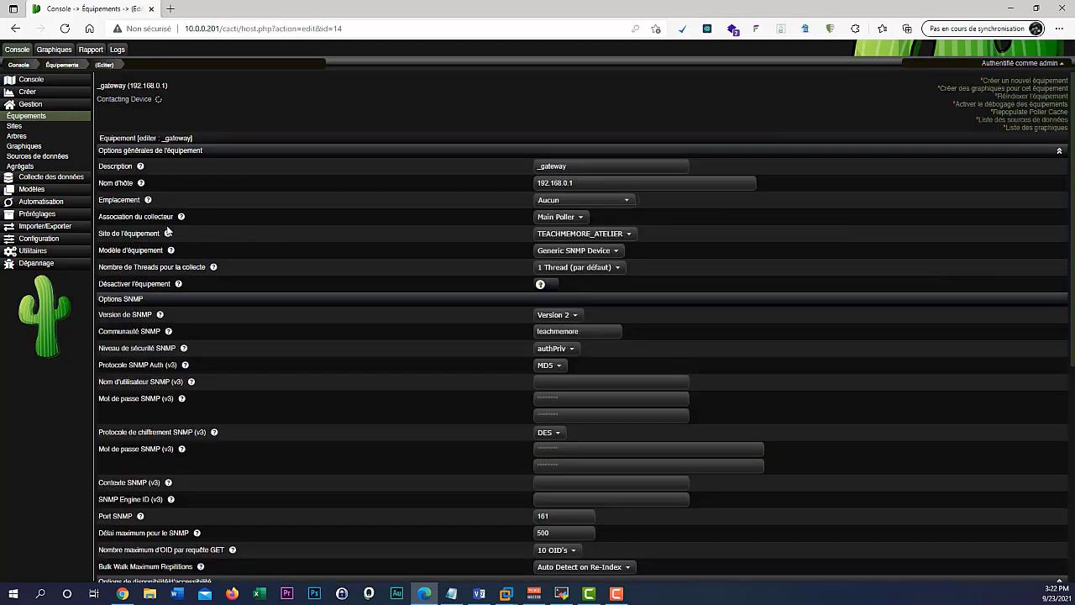
scroll(580, 332, "down", 3)
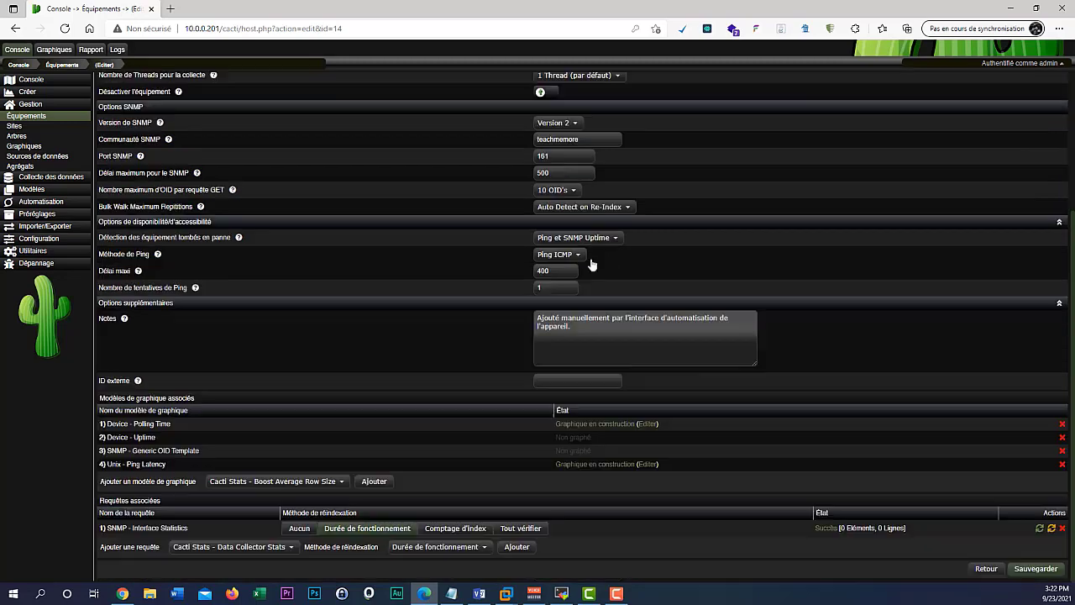
scroll(717, 256, "up", 3)
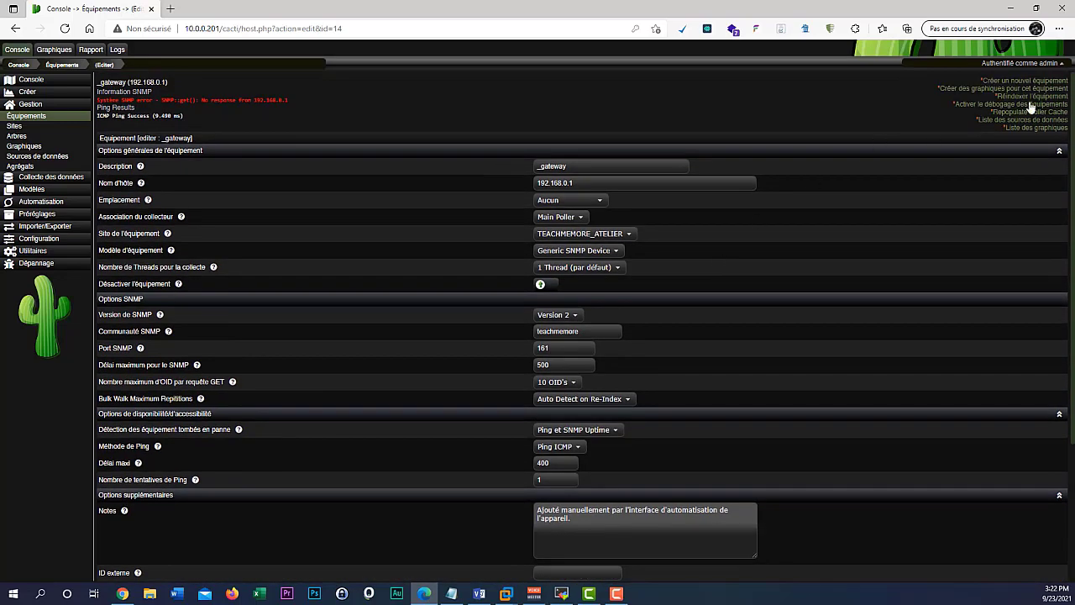
left_click(983, 90)
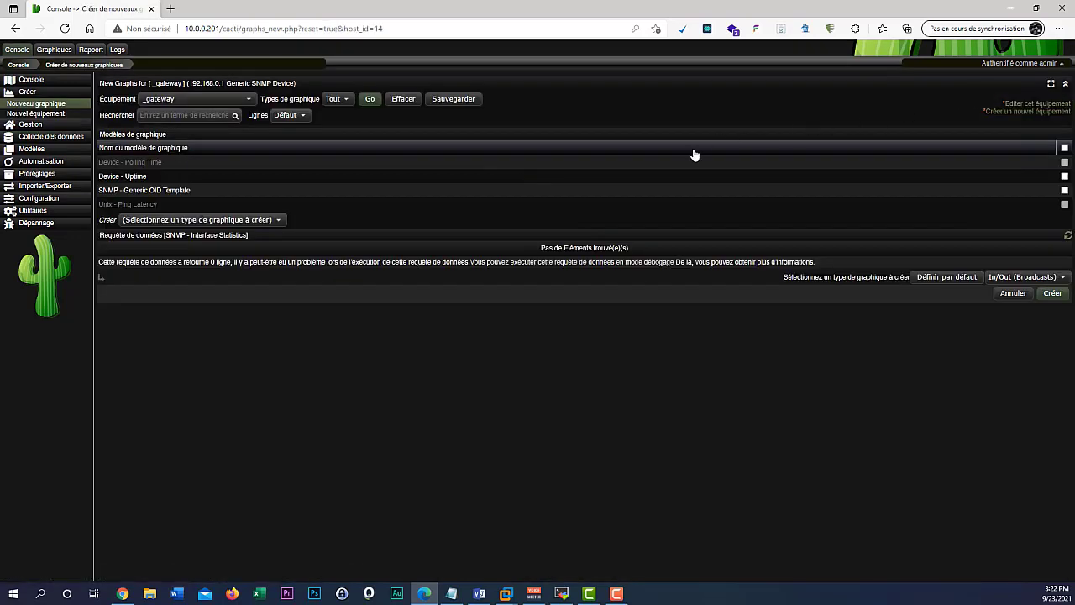